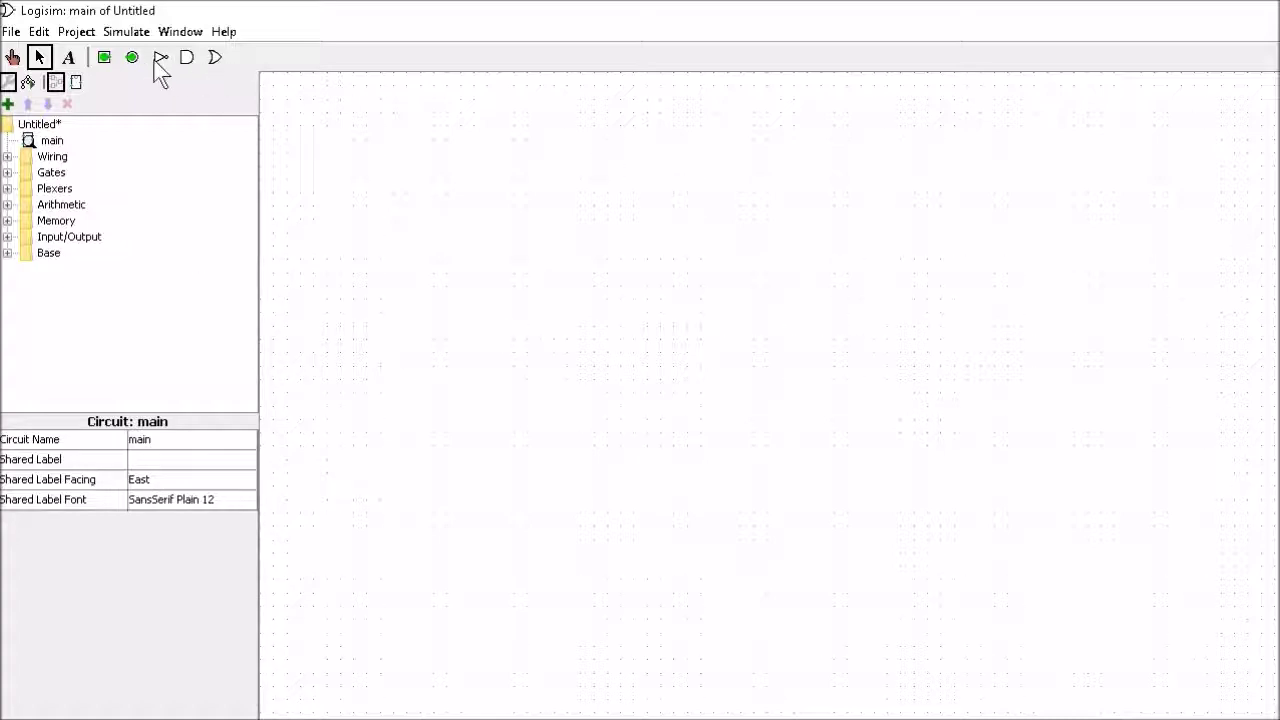
Expand the Gates folder to view the available gates, then collapse it again.
left_click(7, 172)
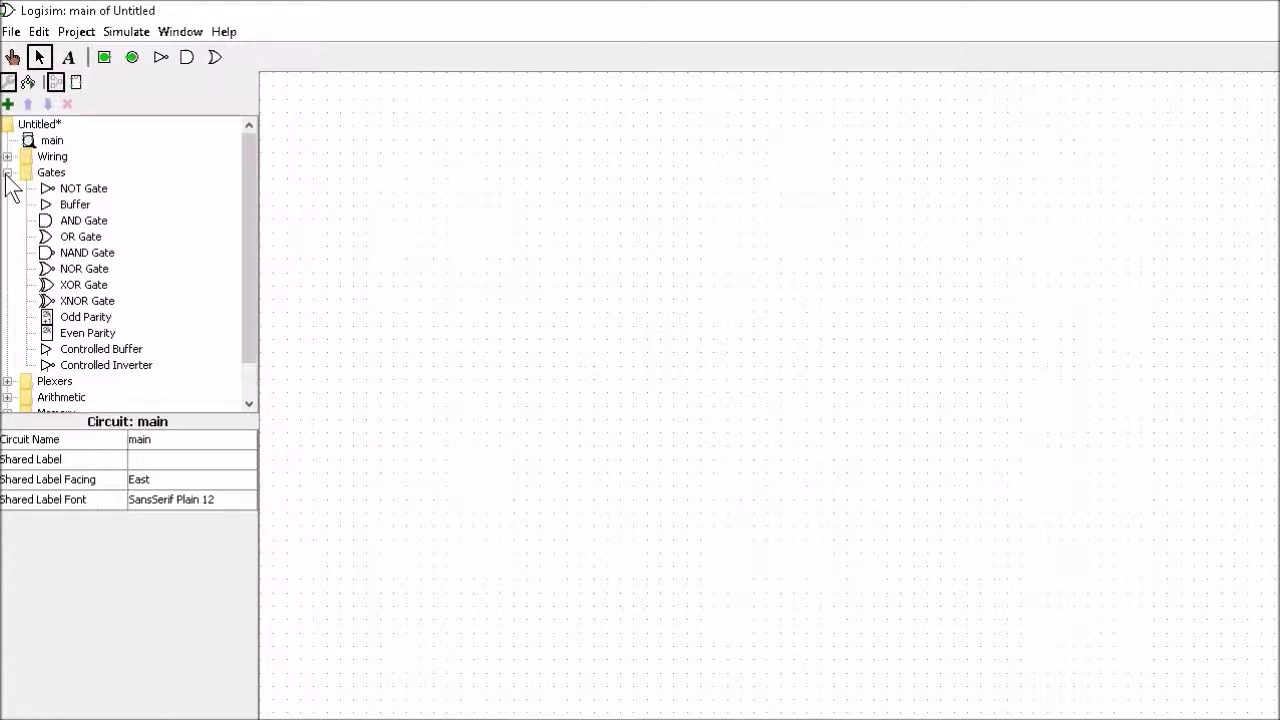
left_click(7, 172)
Place an AND gate near the canvas centre and set its Number Of Inputs to 2.
left_click(187, 58)
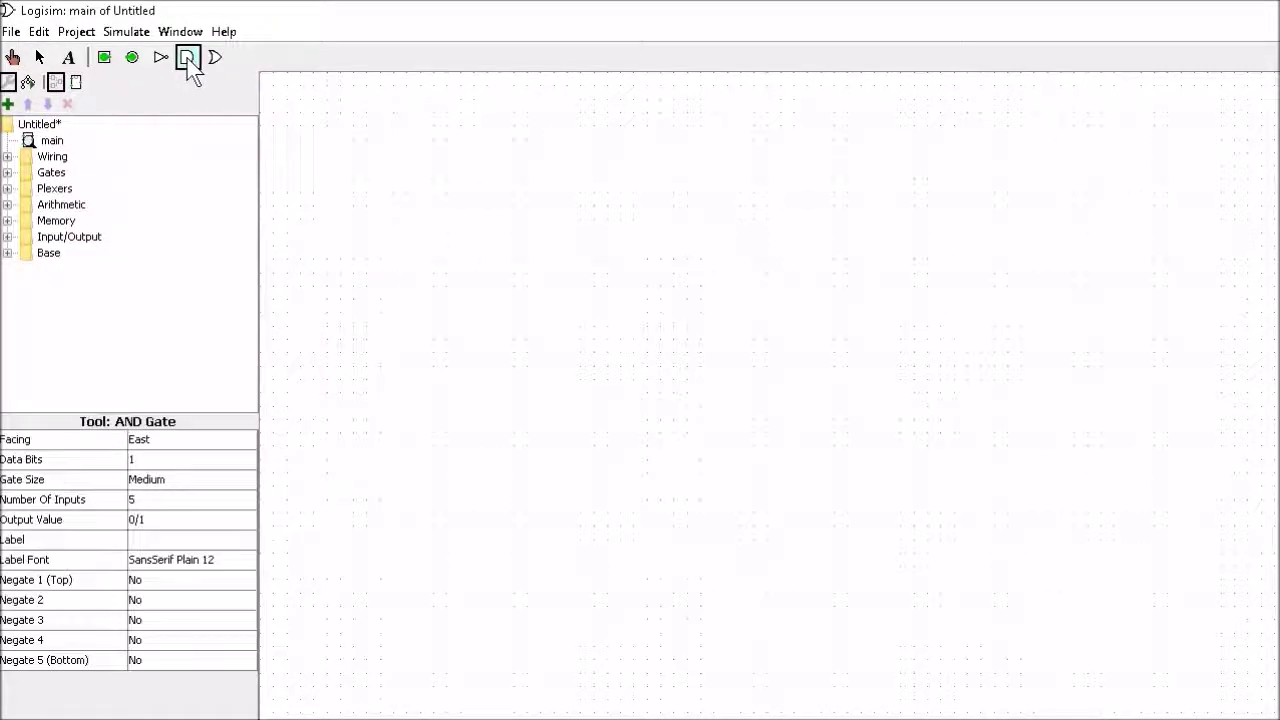
left_click(729, 352)
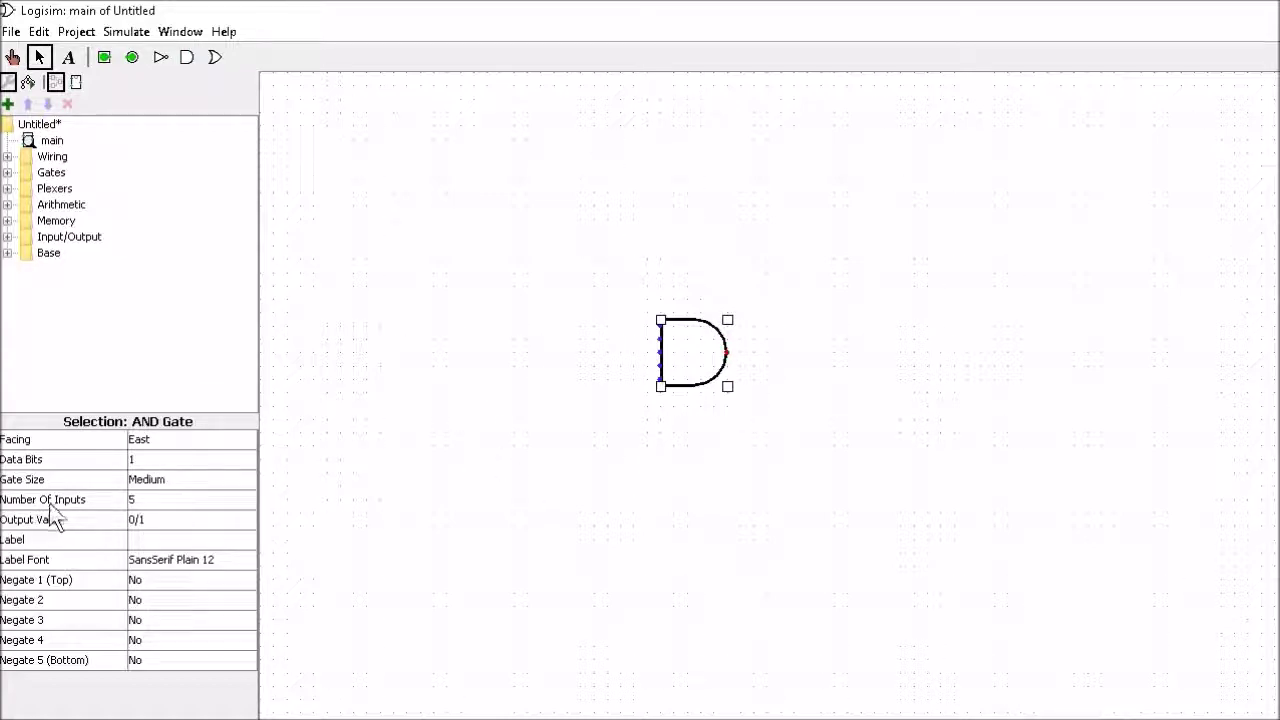
left_click(155, 499)
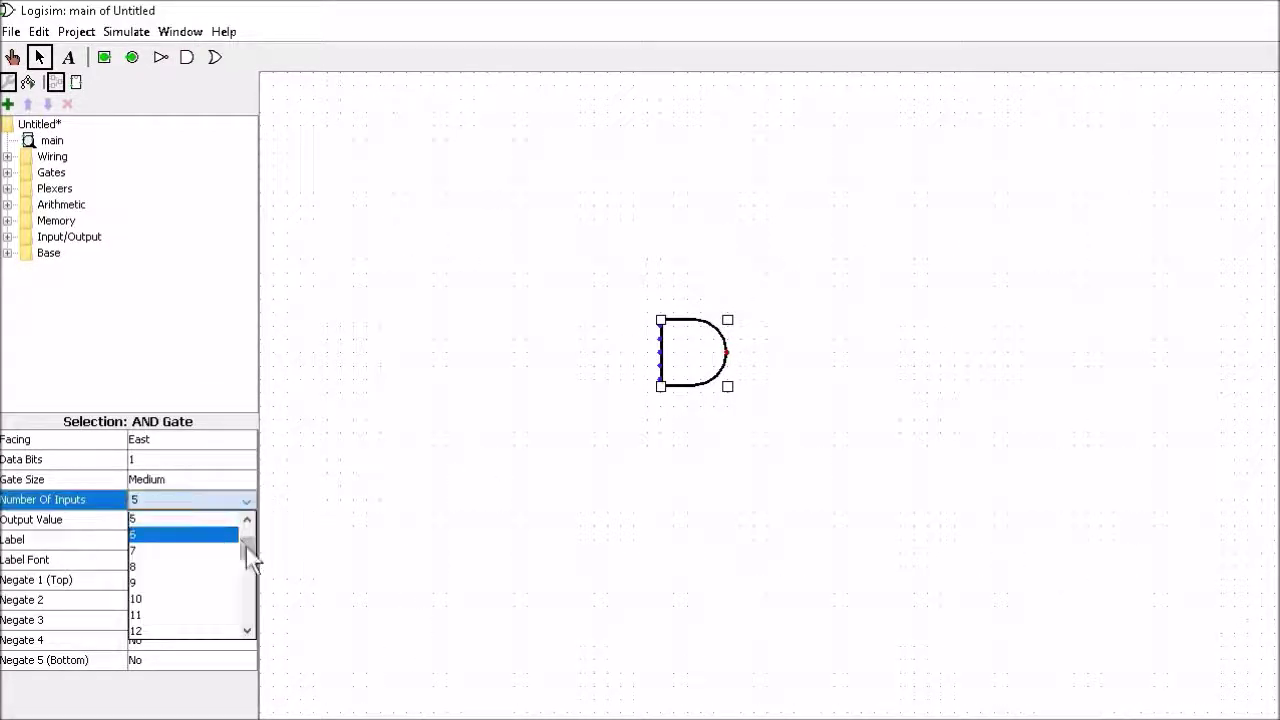
left_click_drag(246, 547, 246, 522)
left_click(198, 520)
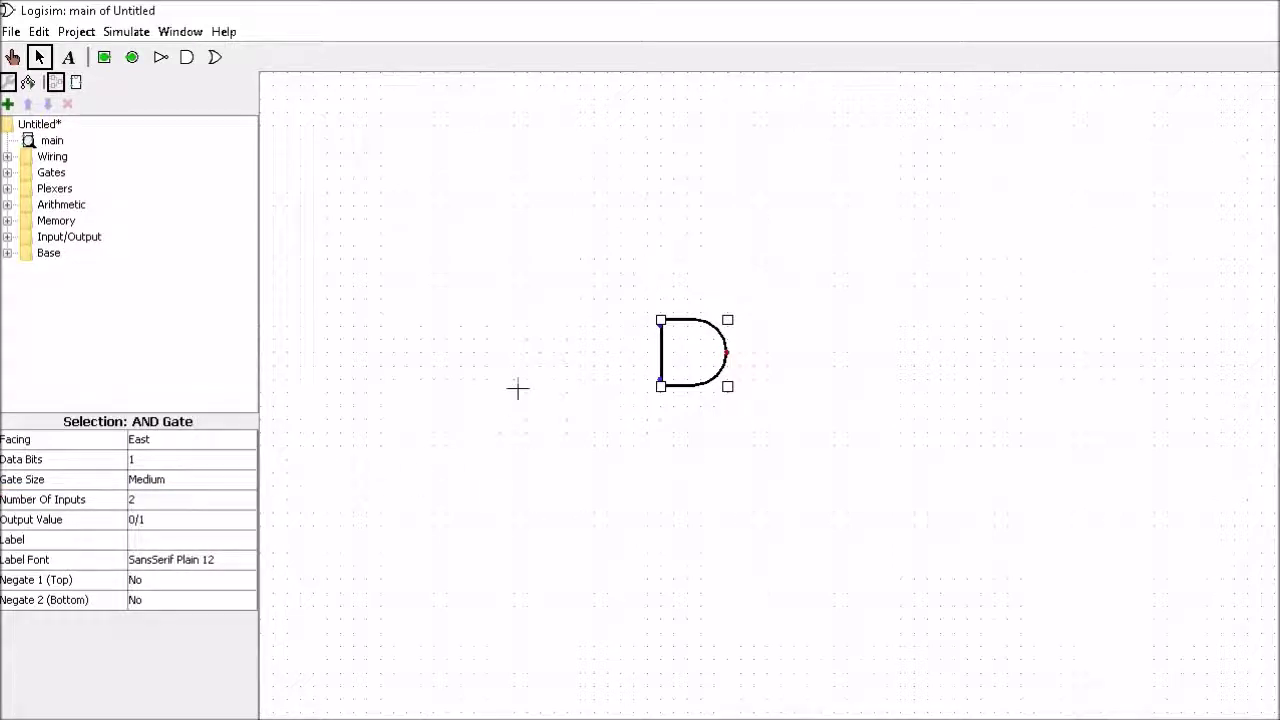
left_click(630, 394)
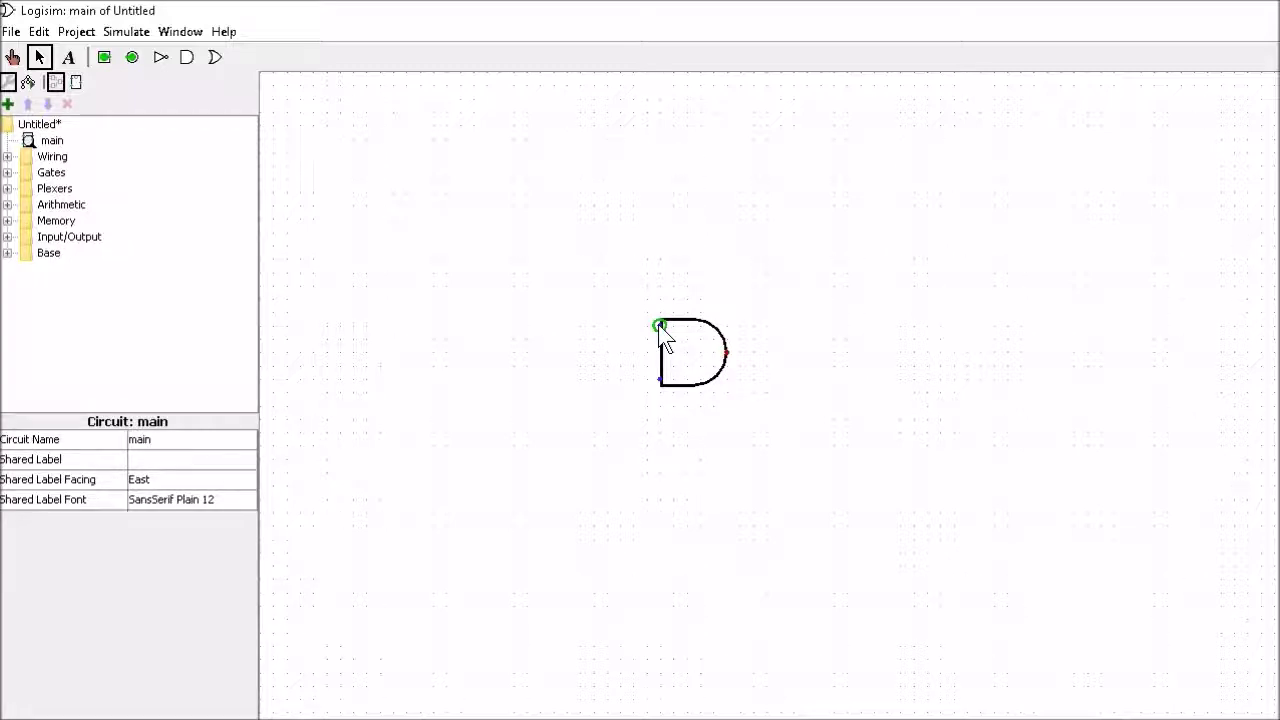
Draw wires leftward from both AND inputs and rightward from its output.
left_click_drag(658, 324, 446, 325)
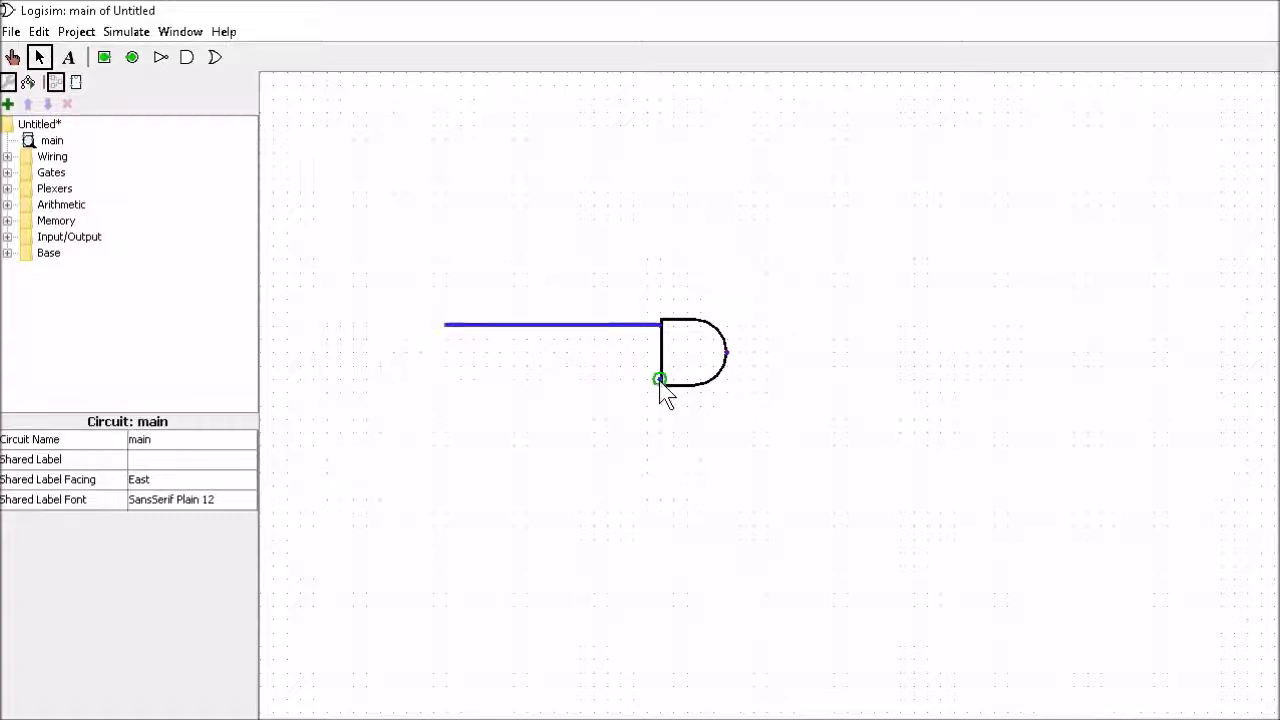
left_click_drag(659, 381, 447, 380)
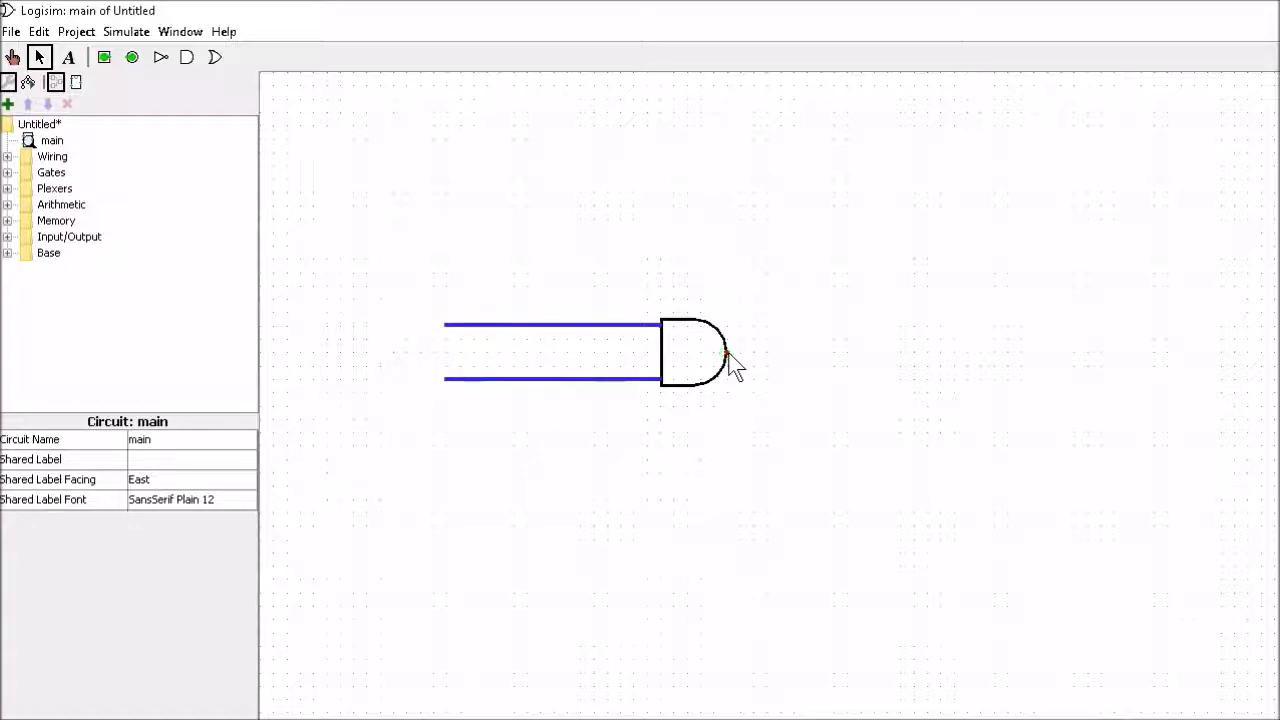
left_click_drag(727, 354, 940, 356)
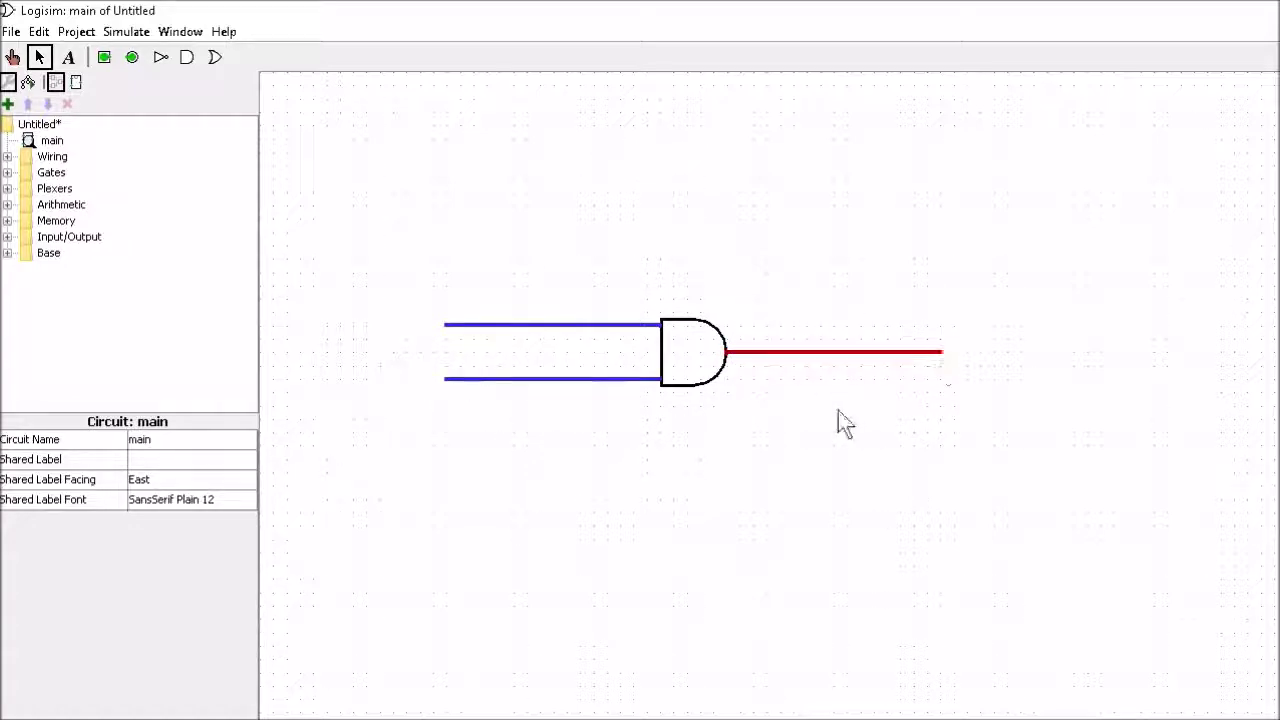
Place two input pins left of the input wires and an output pin past the output wire.
left_click(105, 58)
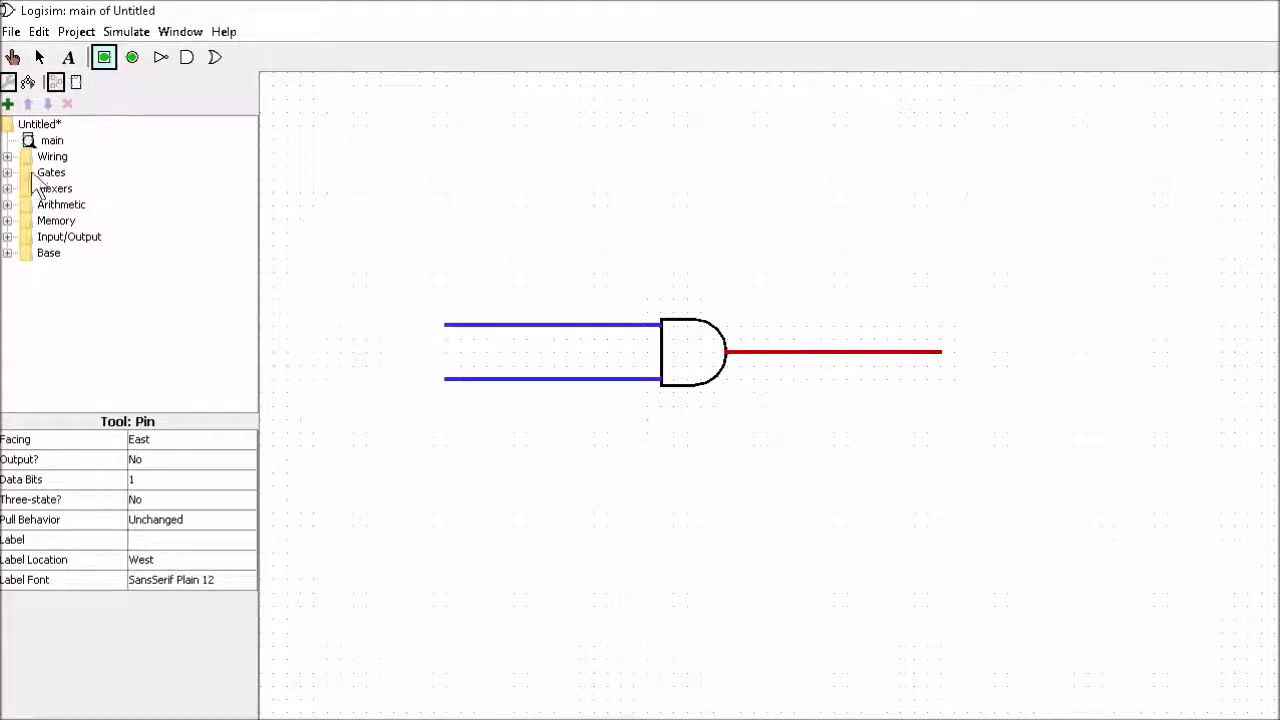
left_click(7, 158)
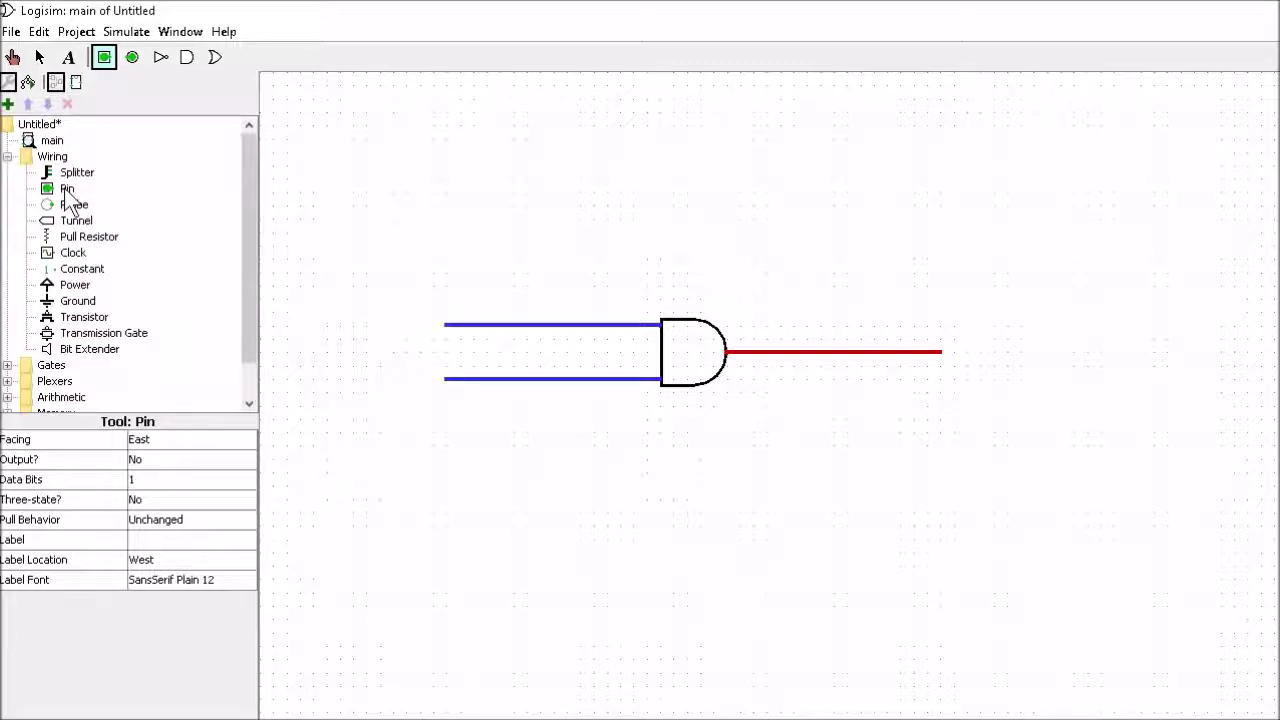
left_click(397, 329)
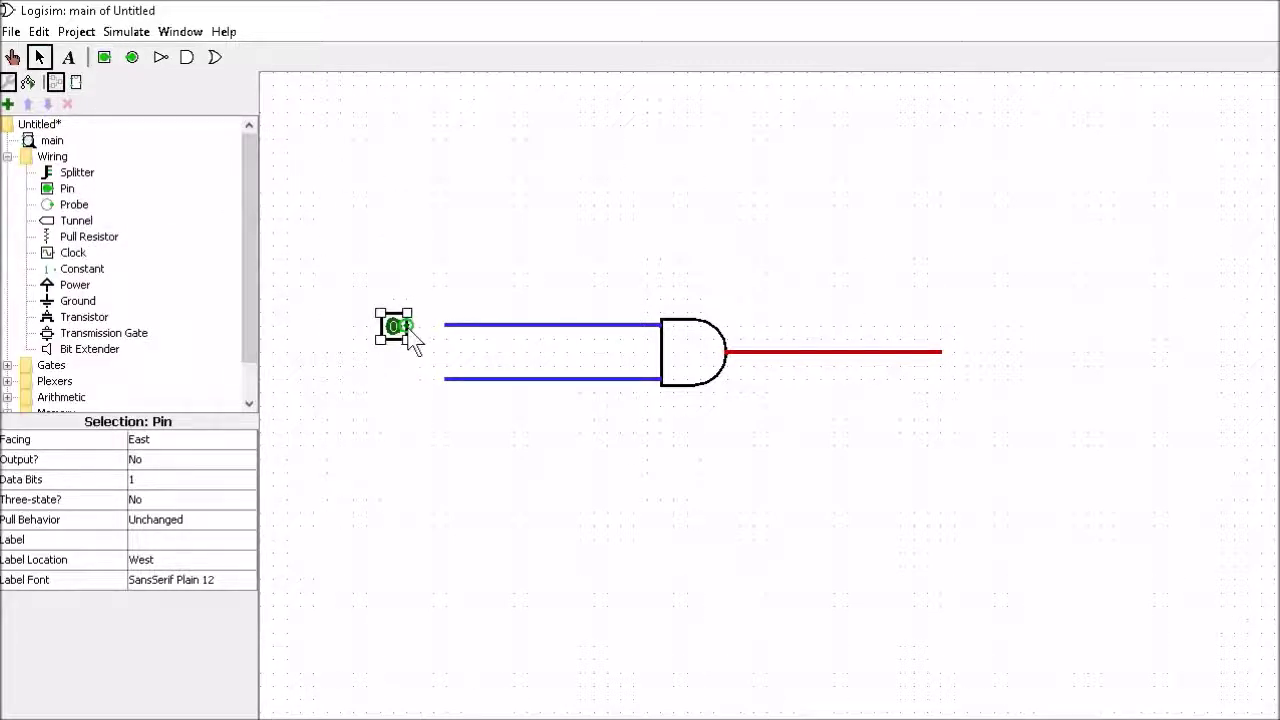
left_click(105, 58)
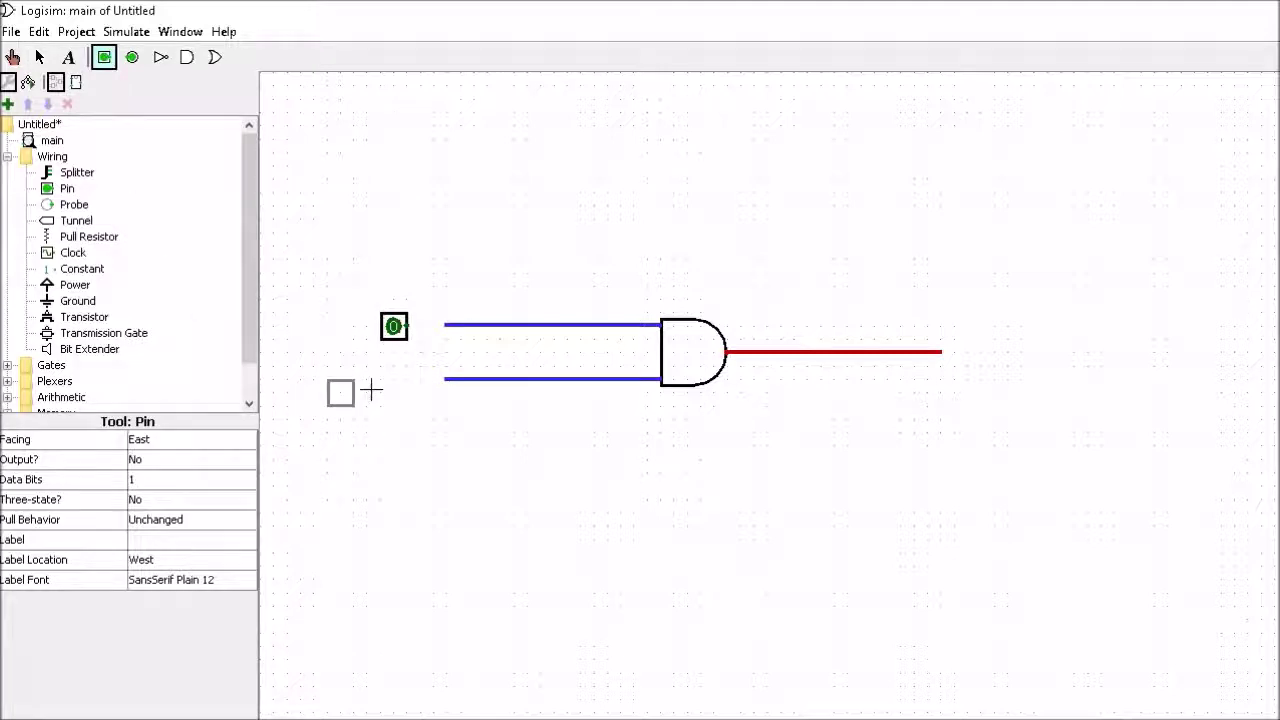
left_click(397, 377)
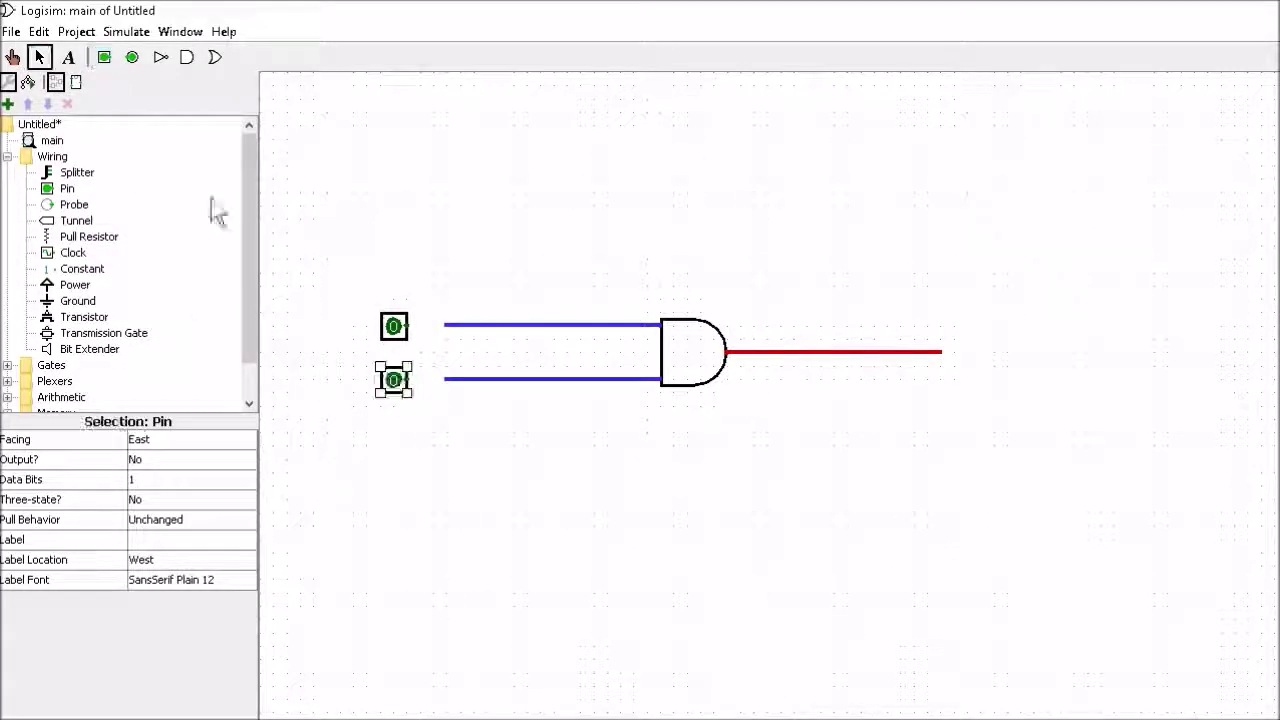
left_click(131, 57)
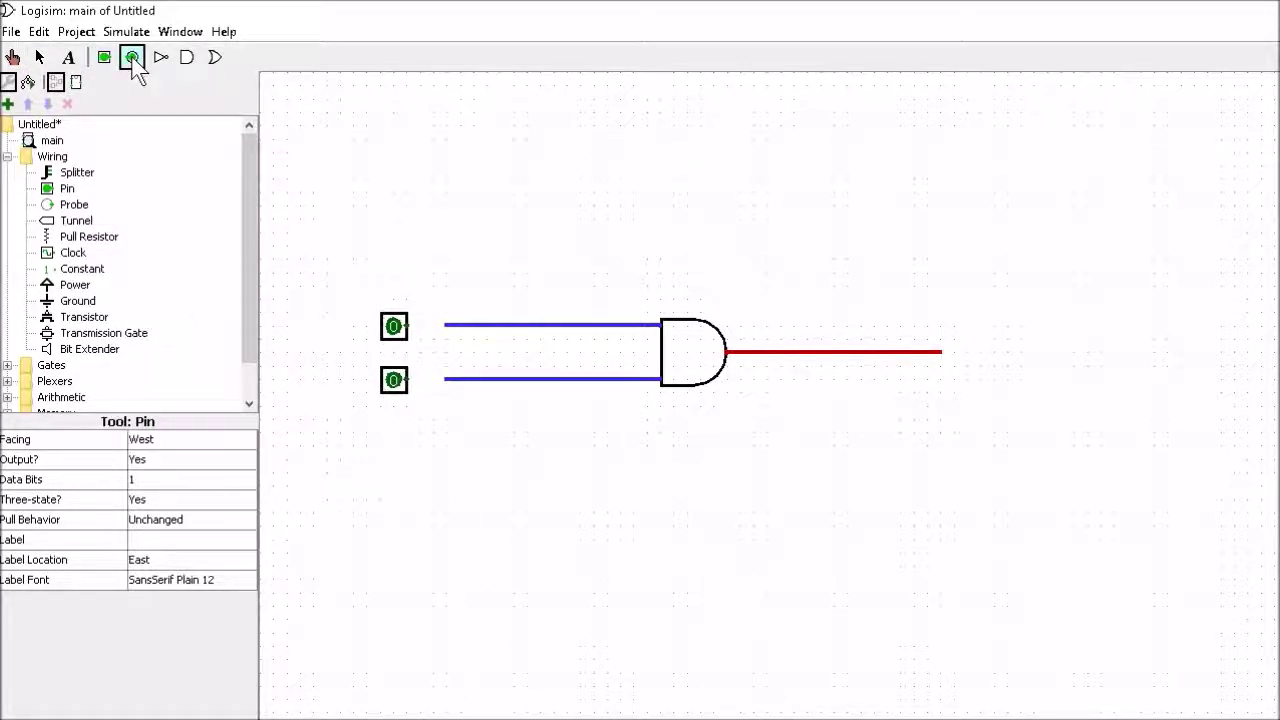
left_click(966, 352)
left_click(500, 250)
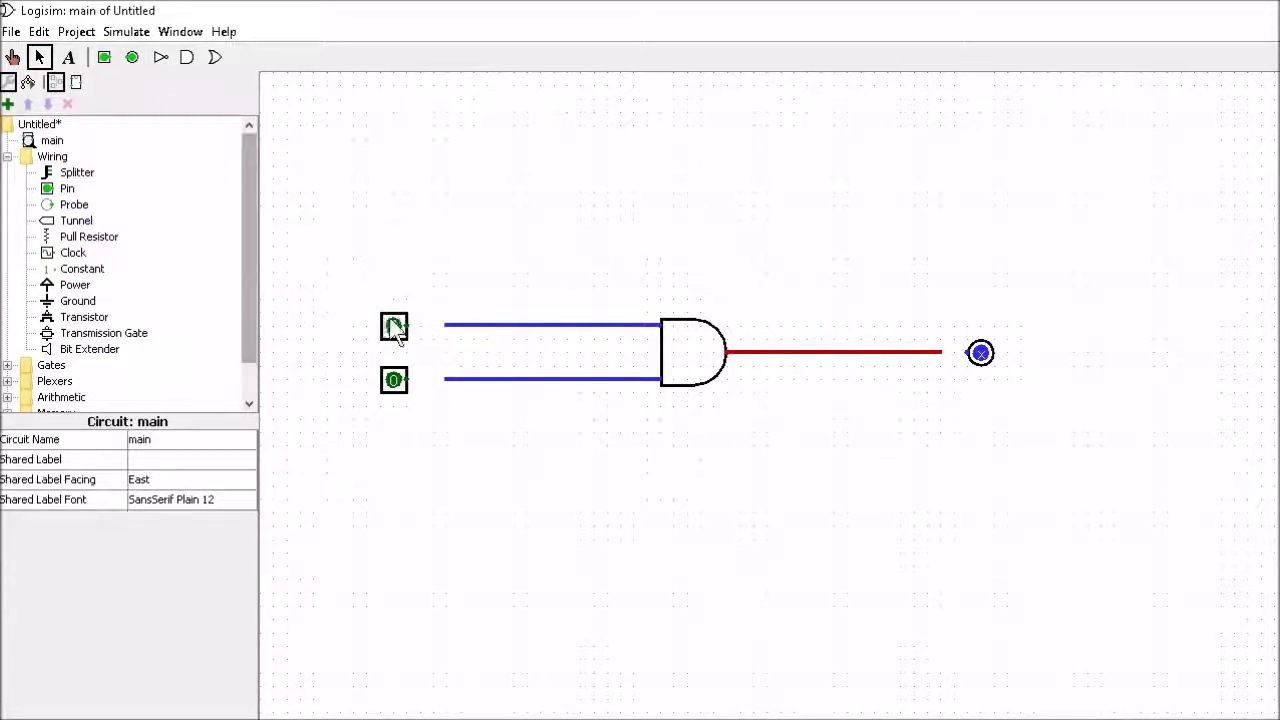
Wire both input pins and the output pin to the AND gate's wires.
left_click_drag(408, 326, 446, 326)
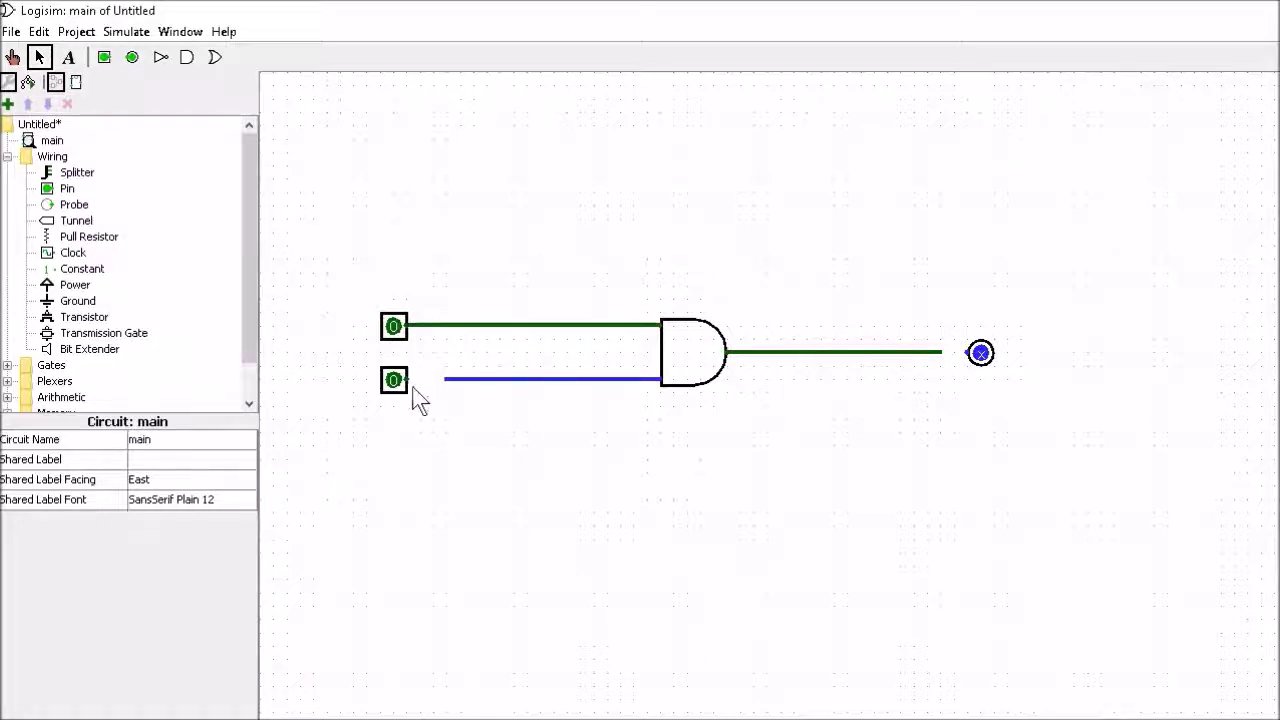
left_click_drag(415, 384, 446, 379)
left_click_drag(942, 354, 970, 354)
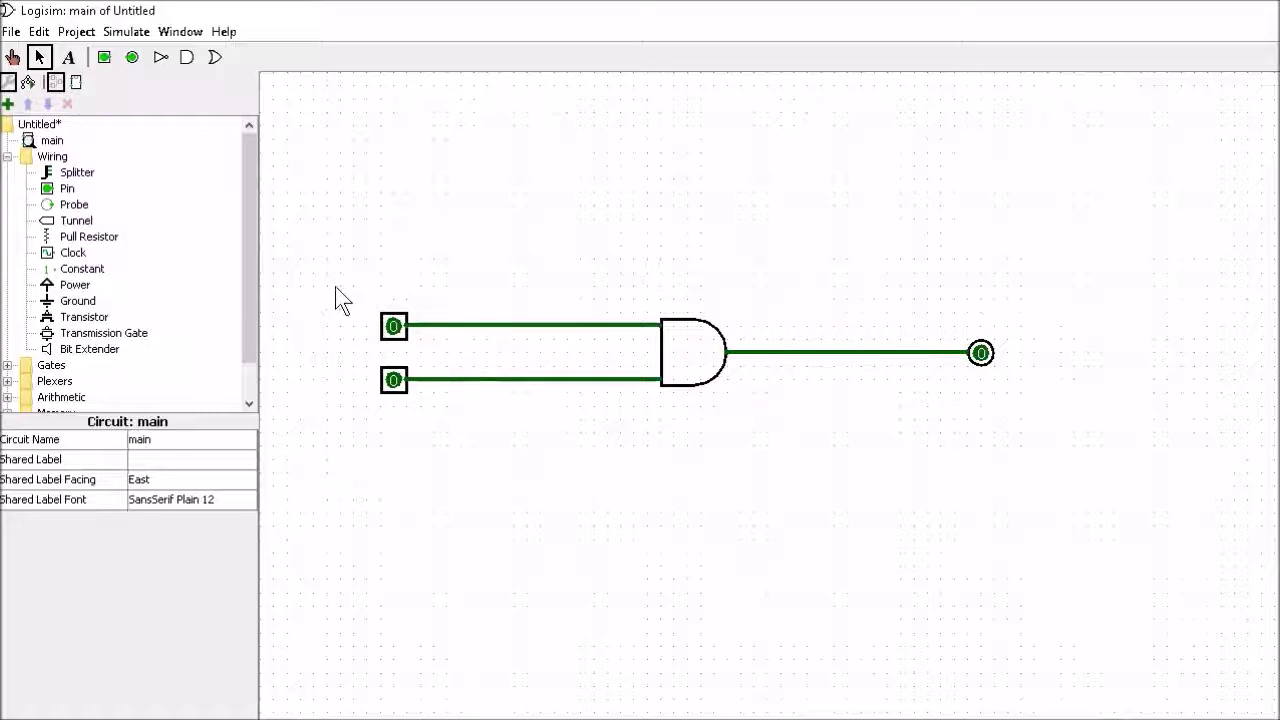
Poke the input pins through each combination, leaving both at 1 so the output reads 1.
left_click(12, 57)
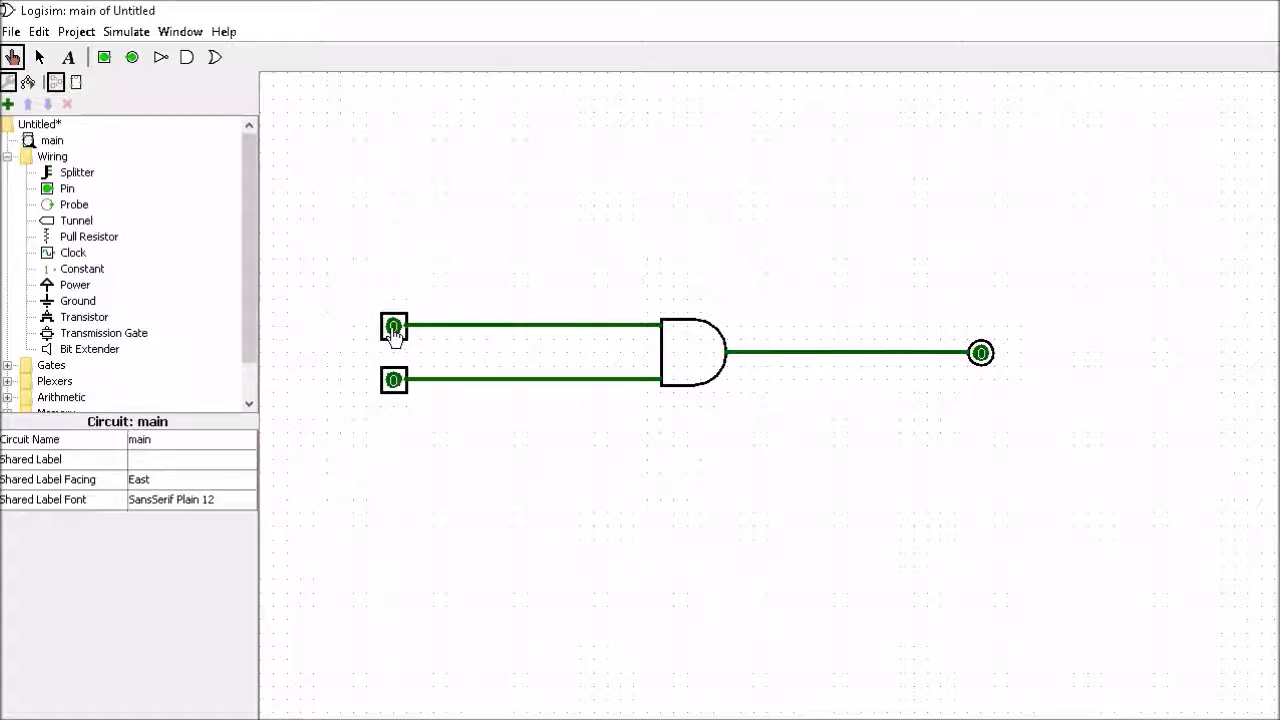
left_click(393, 330)
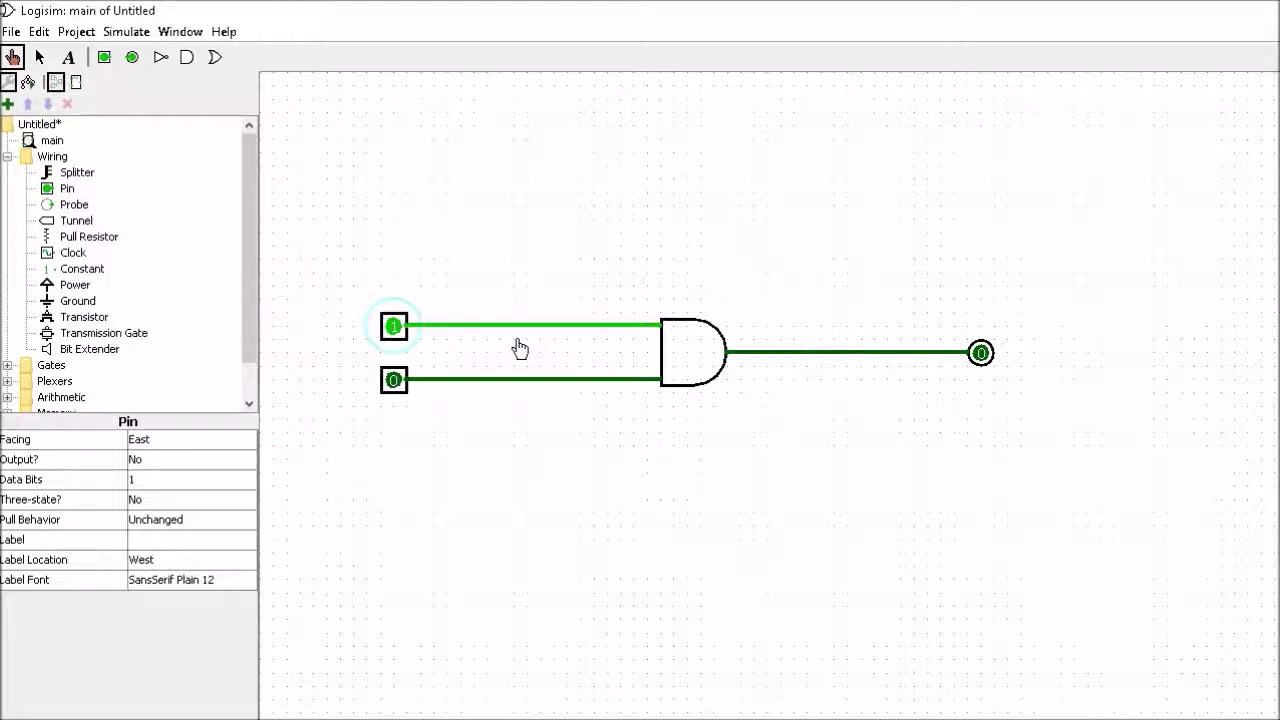
left_click(395, 332)
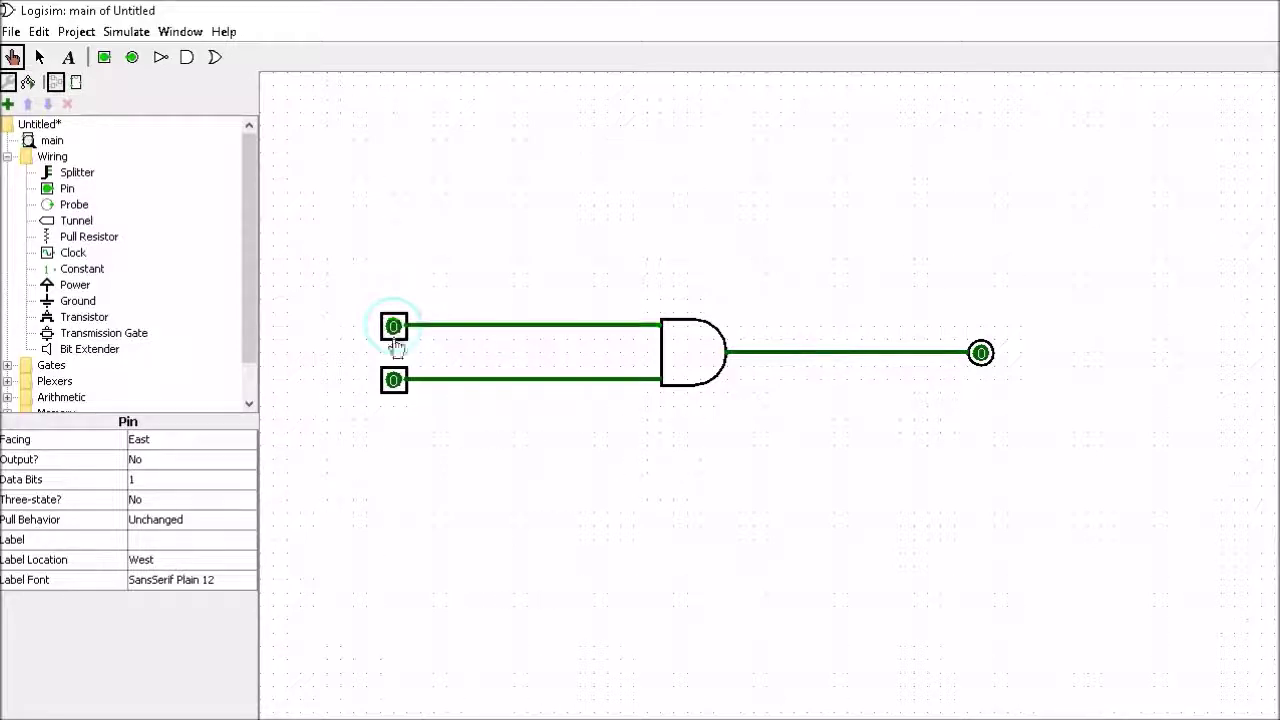
left_click(392, 386)
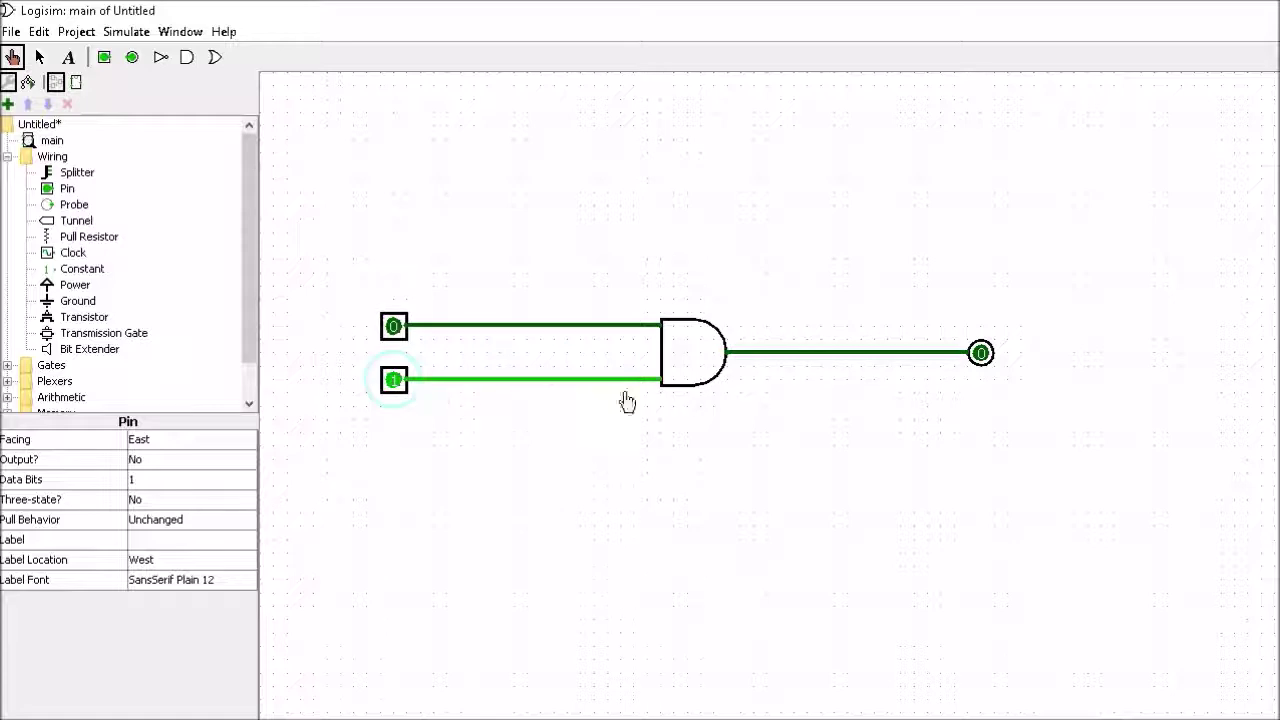
left_click(393, 381)
left_click(394, 326)
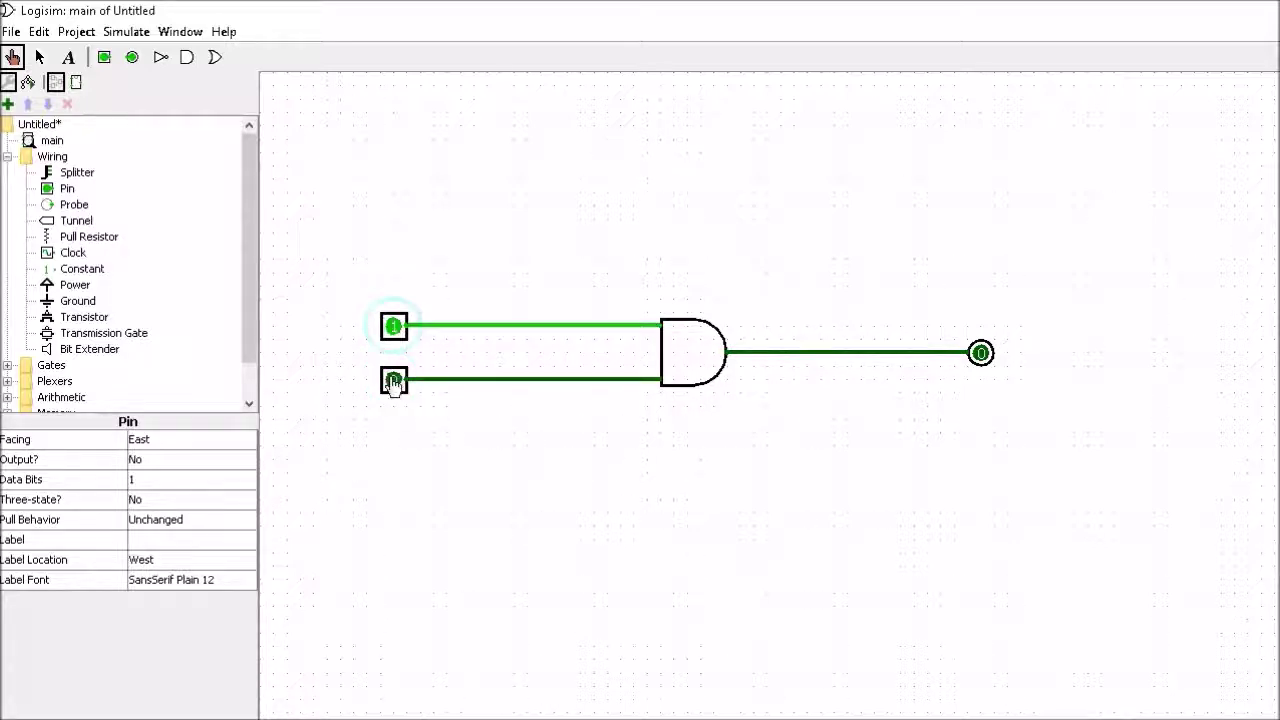
left_click(393, 382)
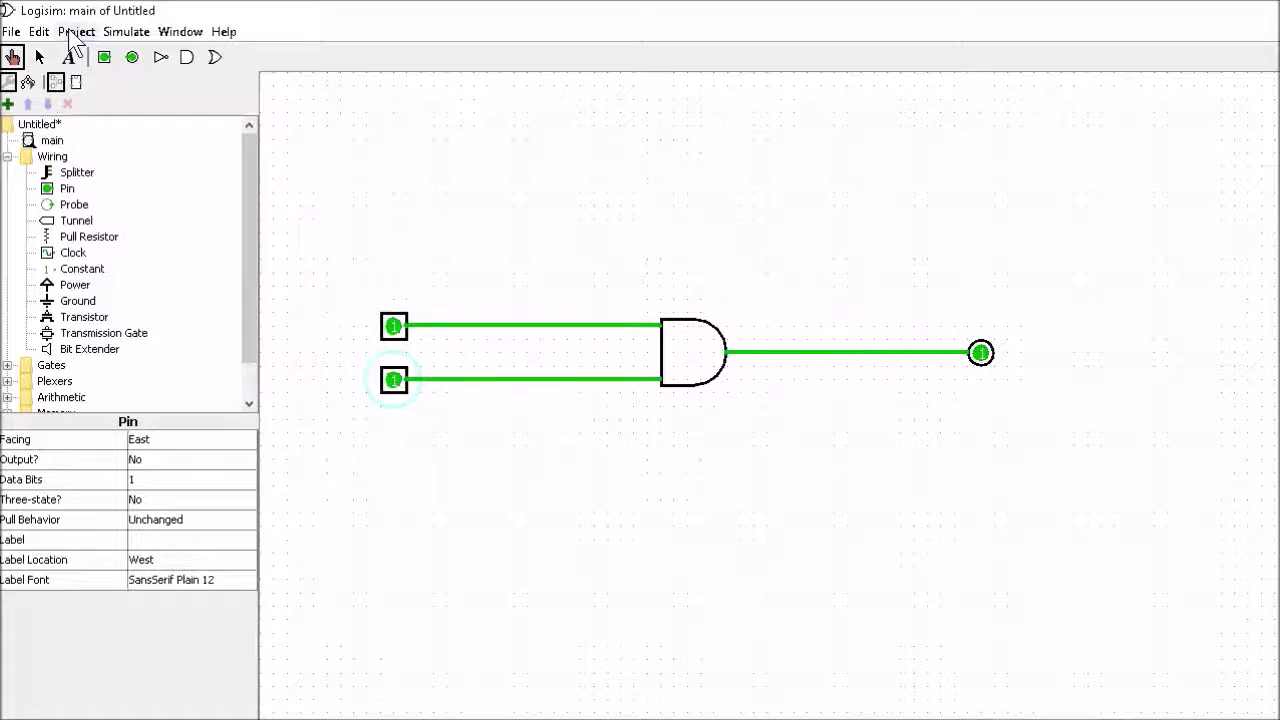
left_click(74, 32)
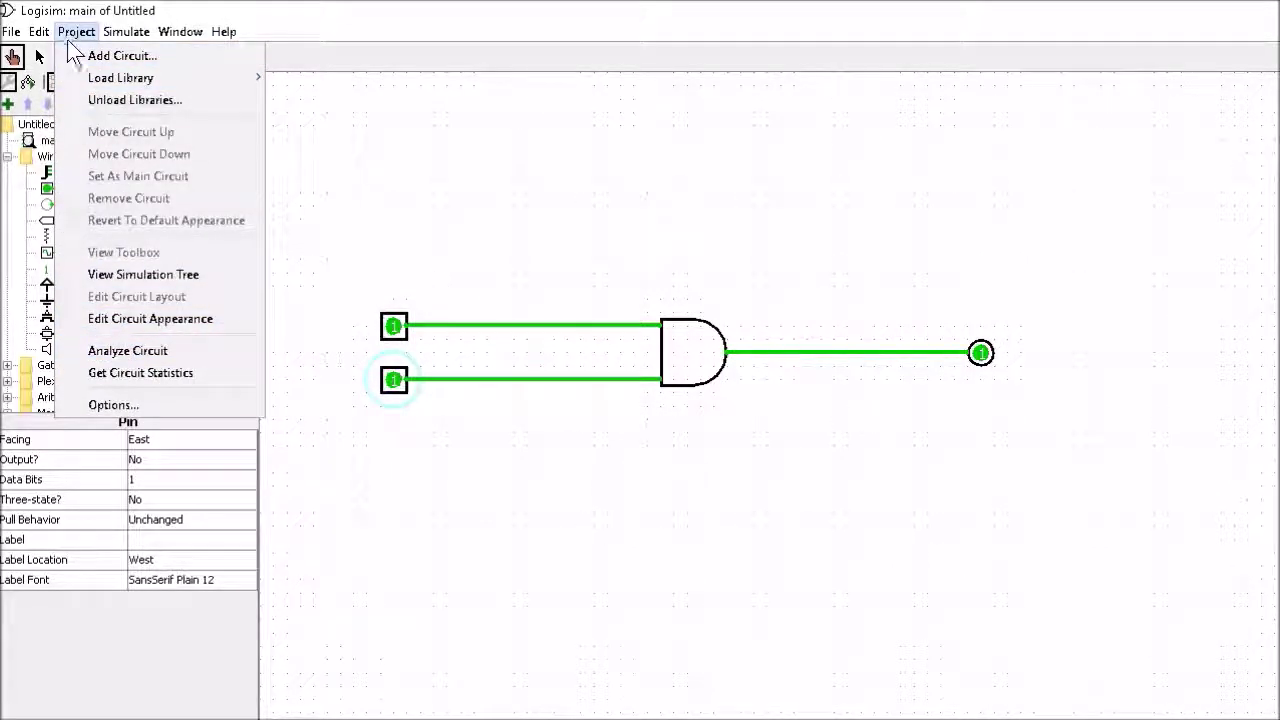
Run Analyze Circuit, view the AND circuit's truth table, then close the analysis window.
left_click(127, 352)
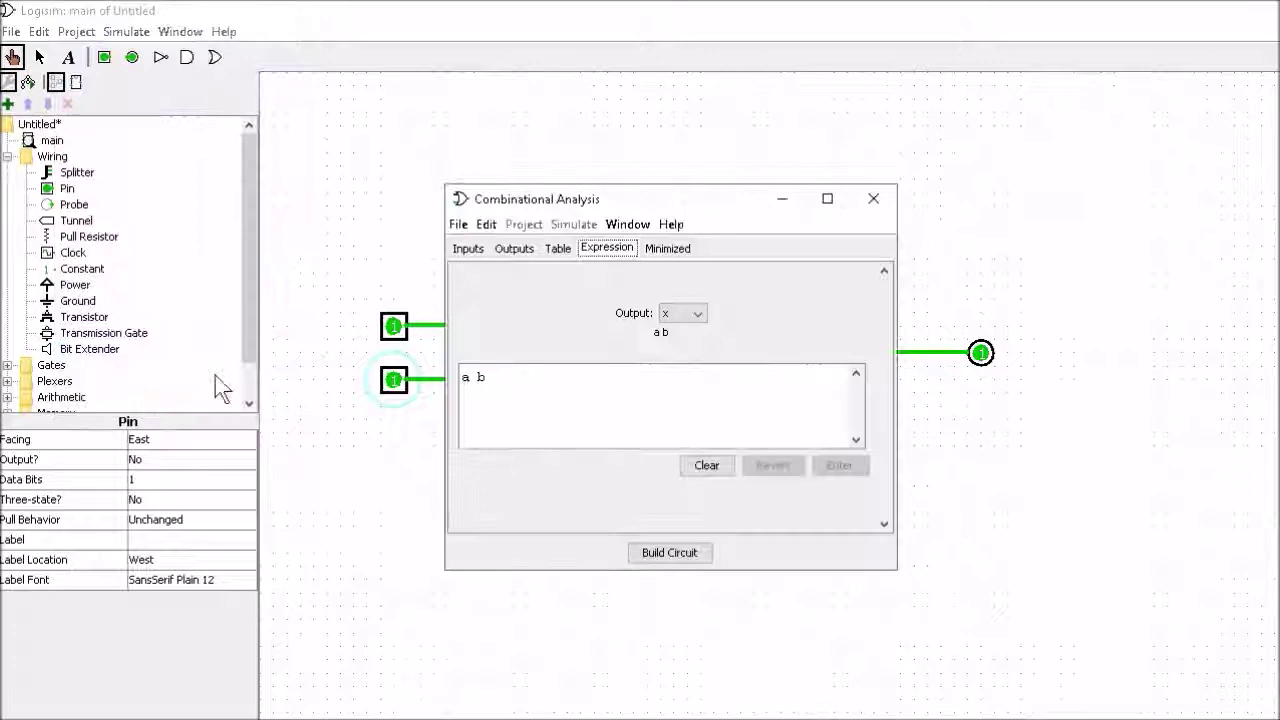
left_click(557, 248)
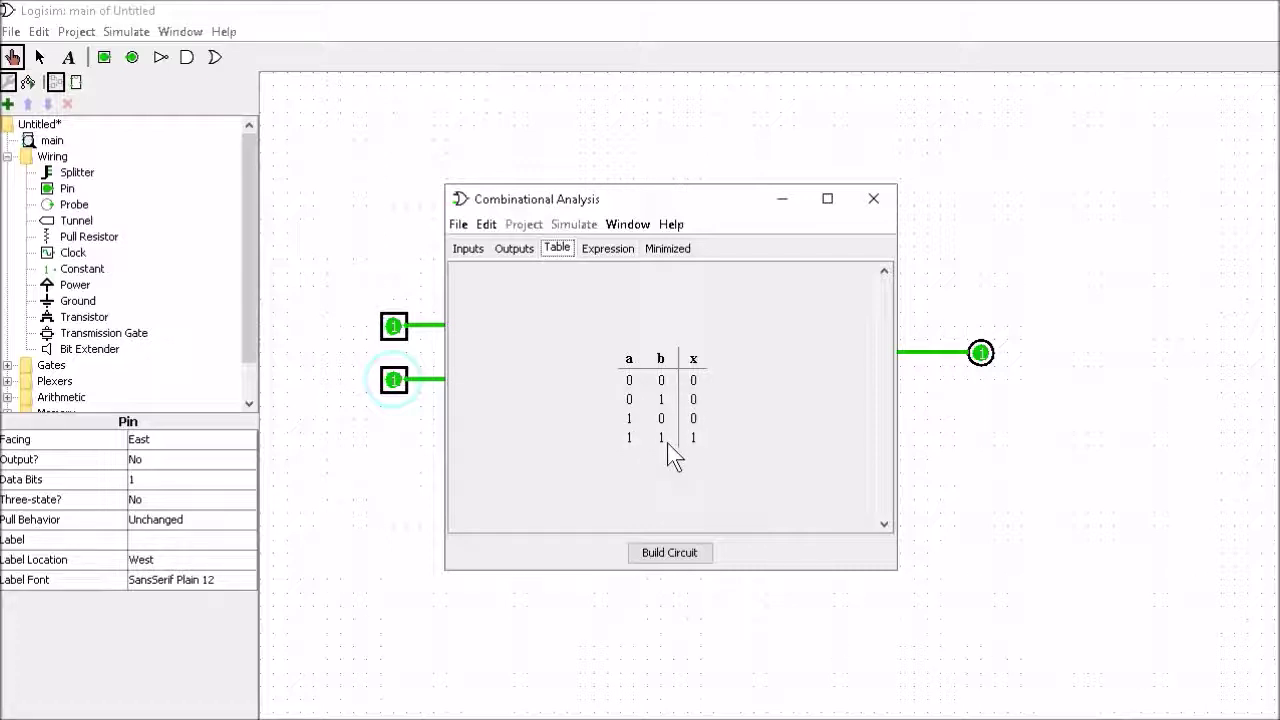
left_click(880, 203)
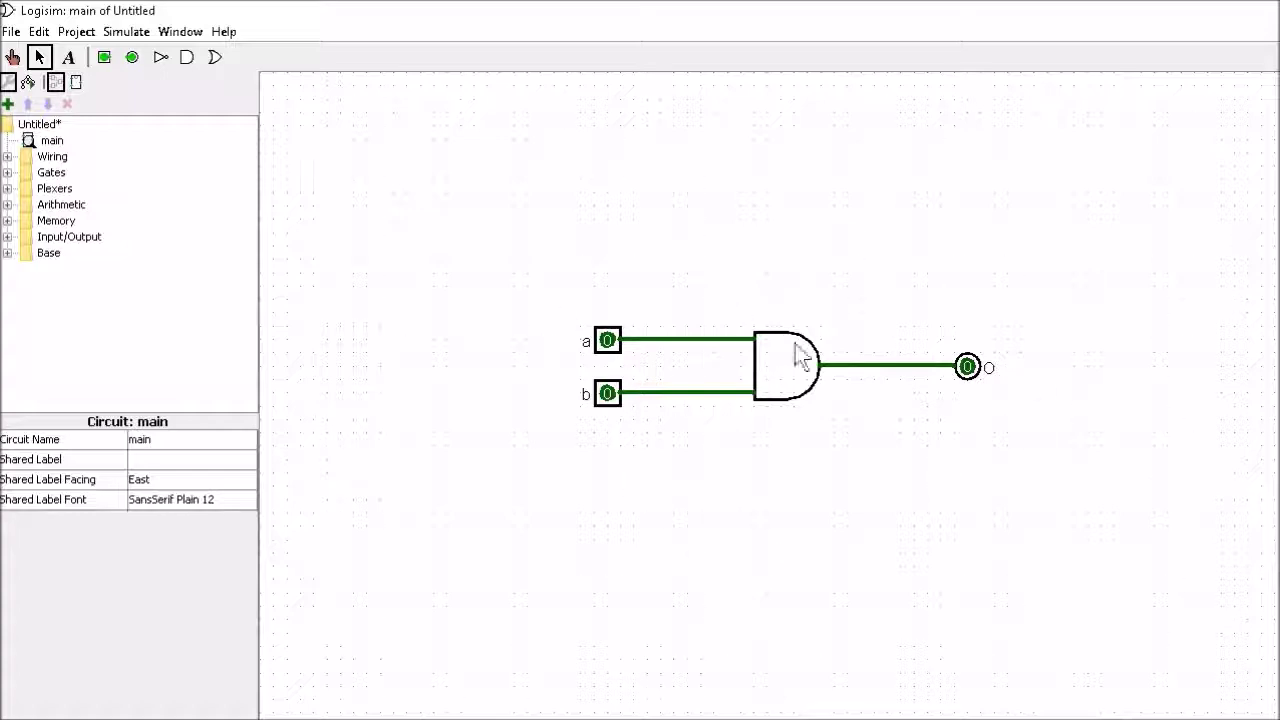
Replace the AND-to-o wire with a NOT gate wired between the AND output and pin o.
left_click_drag(968, 367, 1090, 366)
left_click(982, 367)
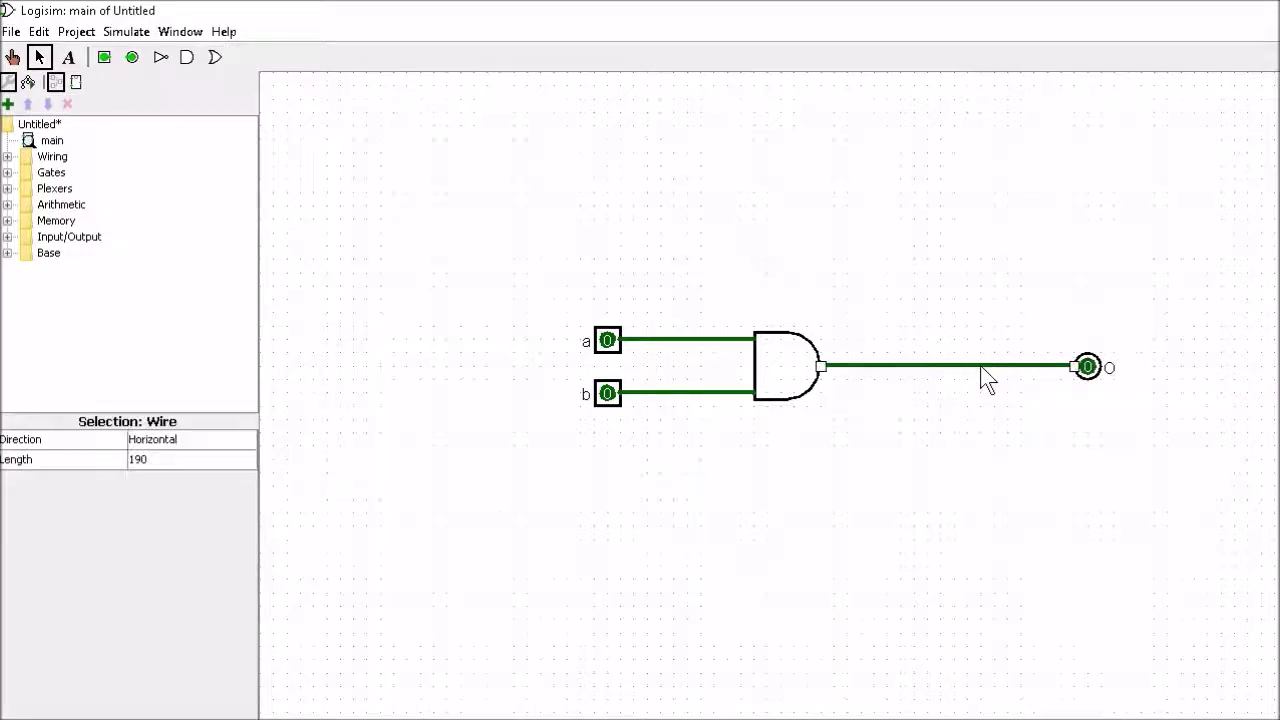
key("Delete")
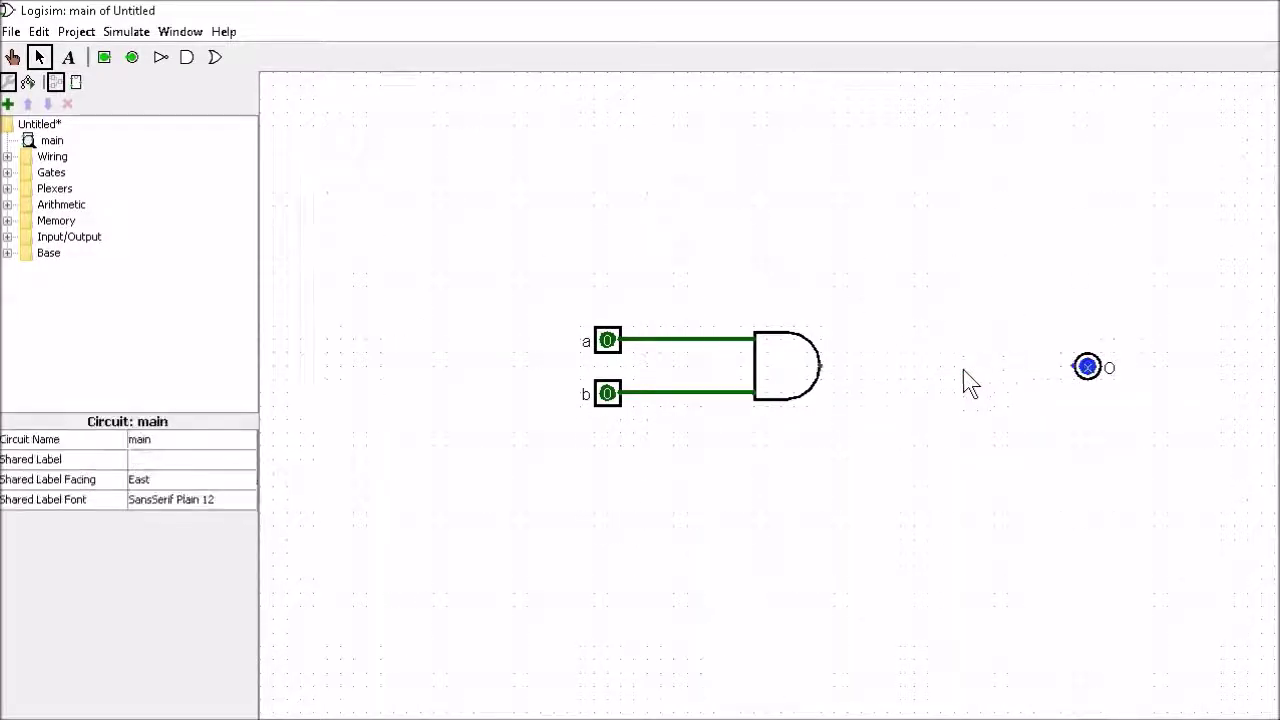
left_click(161, 57)
left_click(948, 367)
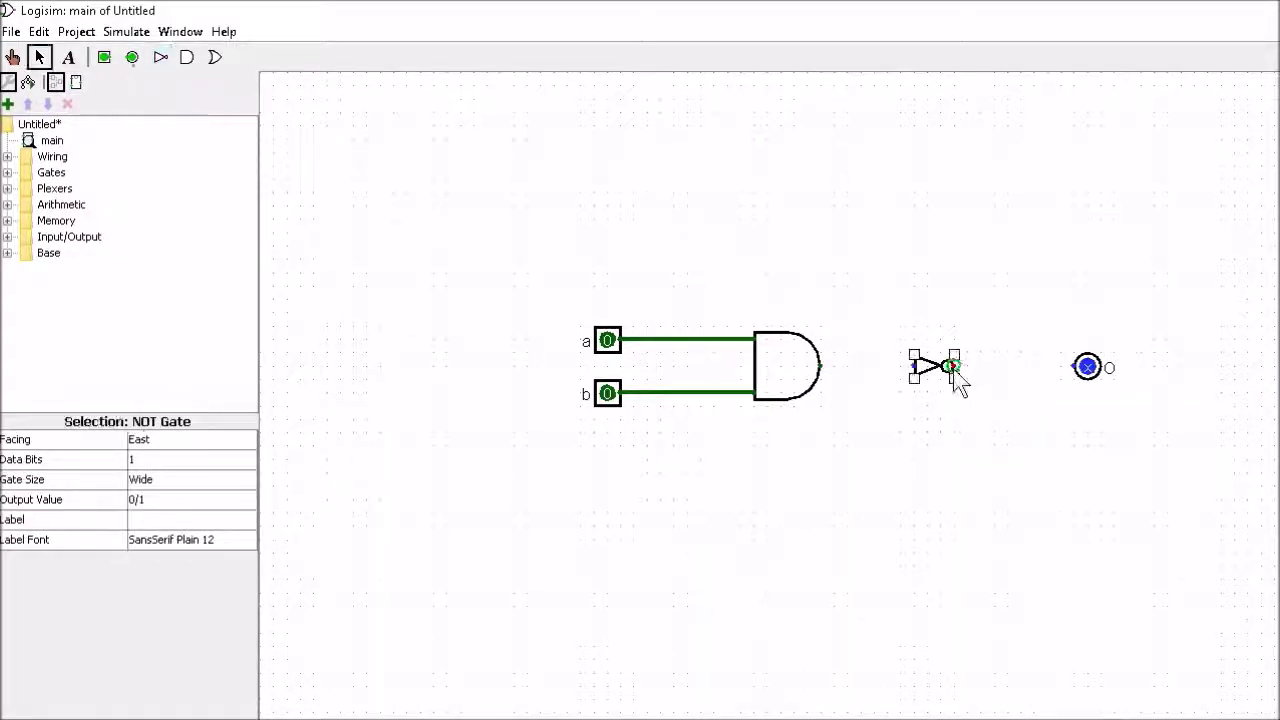
left_click_drag(952, 370, 1088, 366)
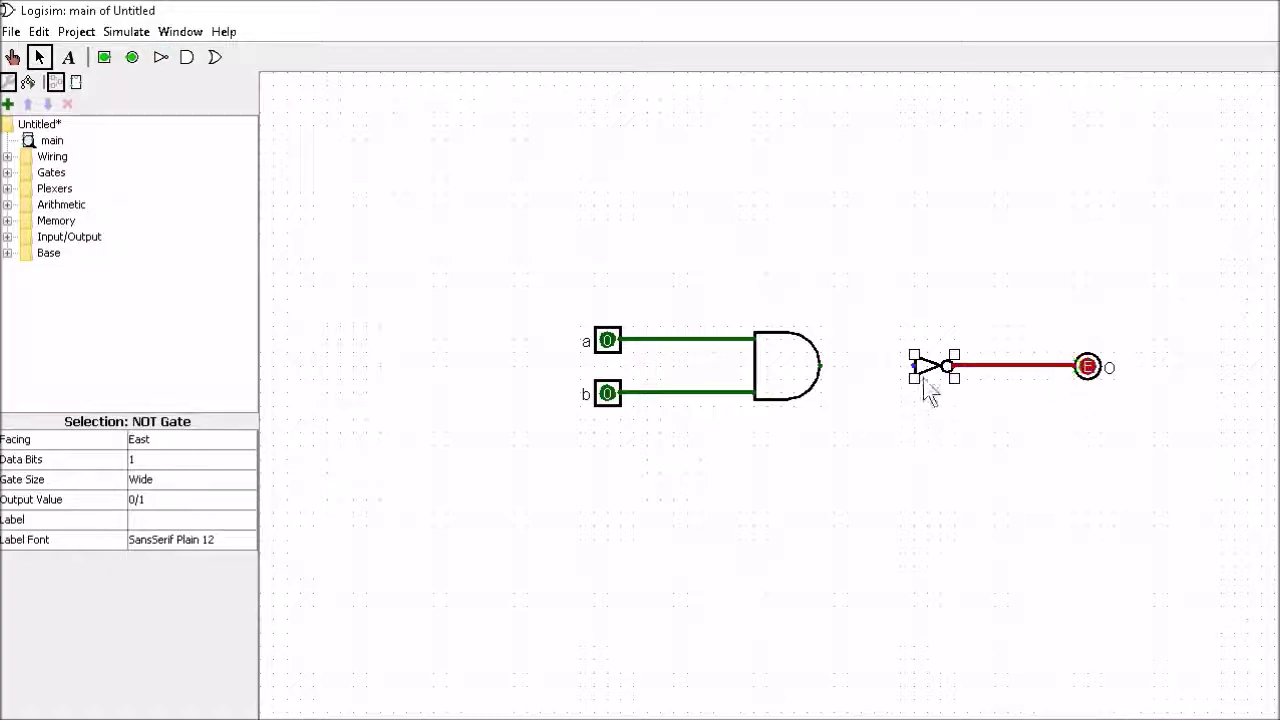
left_click_drag(914, 367, 825, 365)
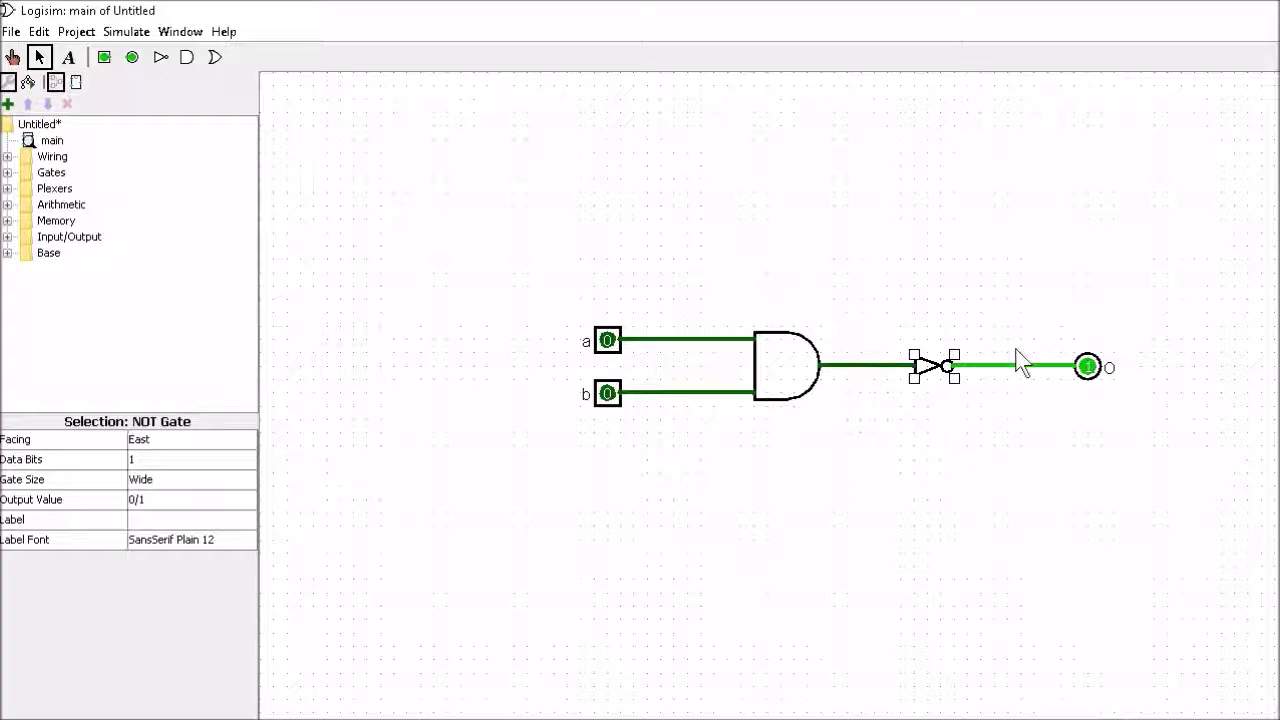
left_click(815, 490)
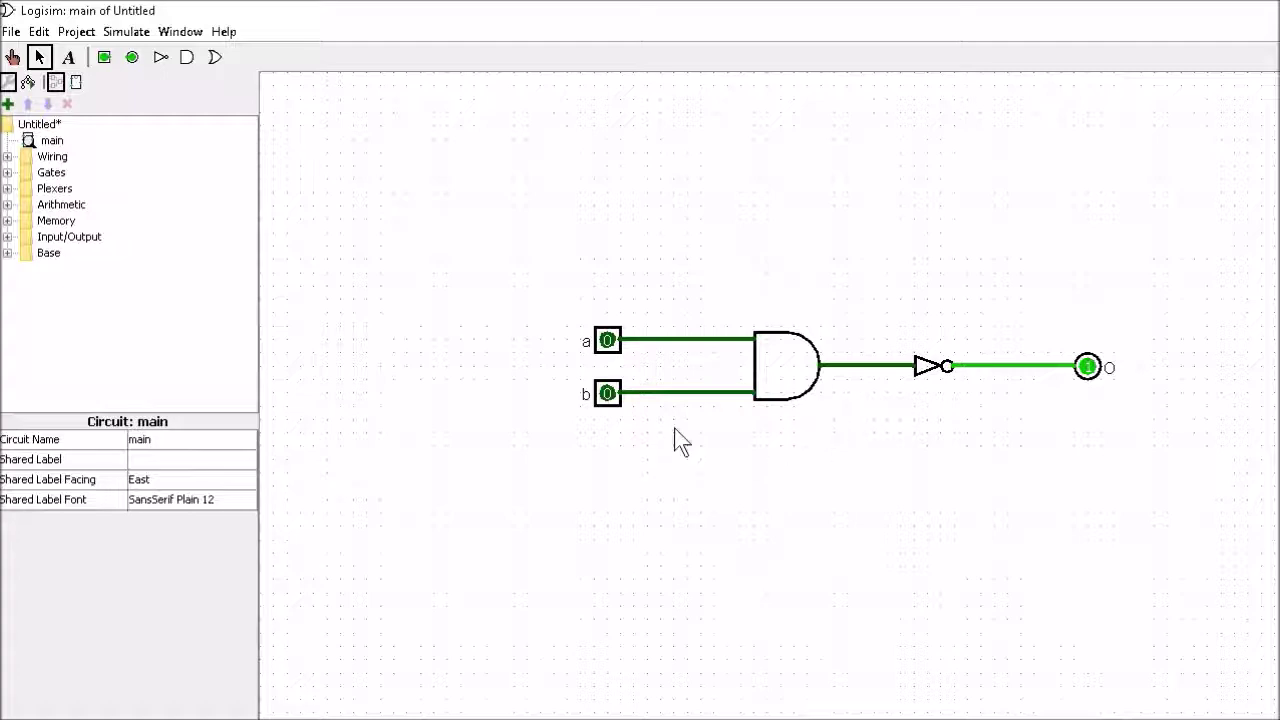
Add a new circuit named NAND to the project.
left_click(77, 32)
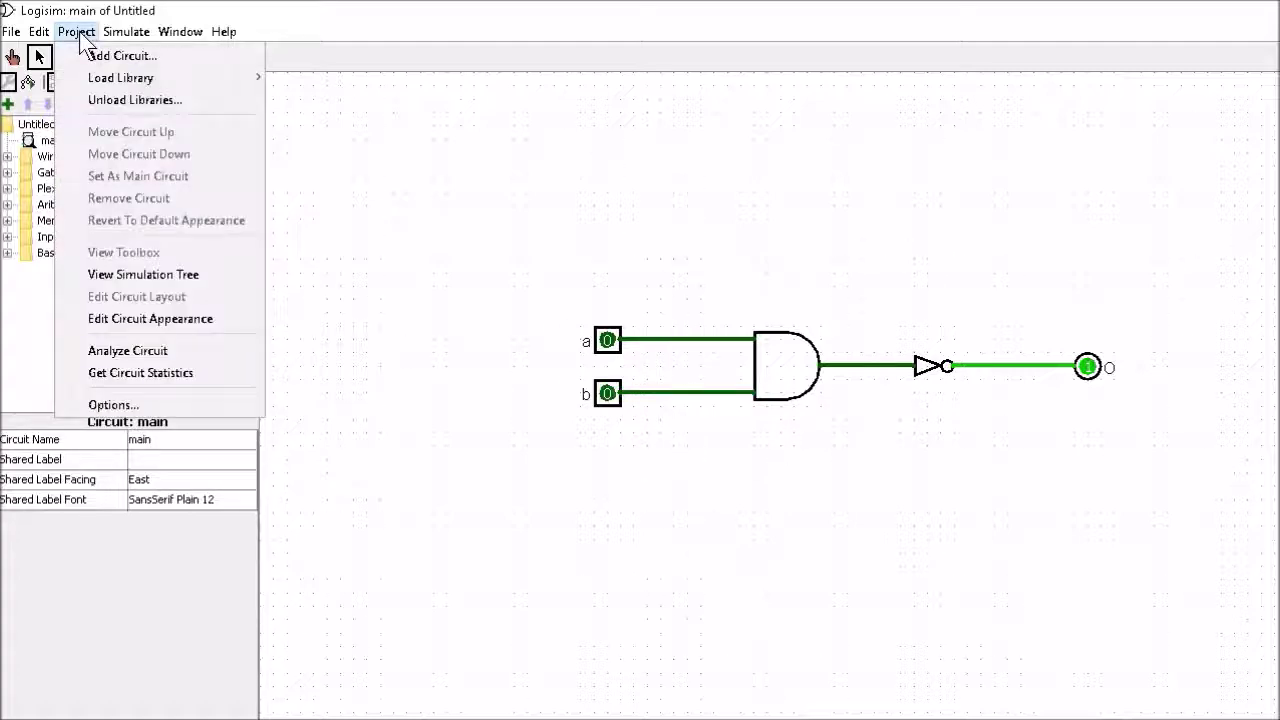
left_click(105, 56)
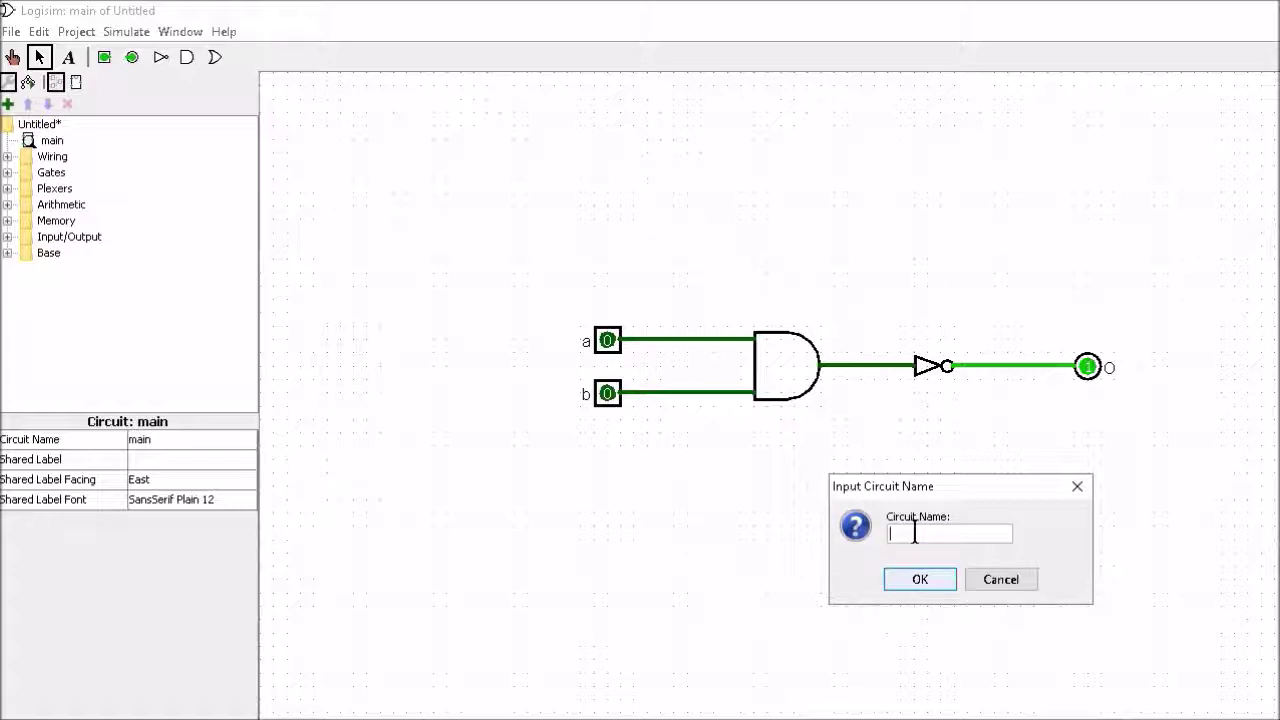
type("NAND")
left_click(921, 584)
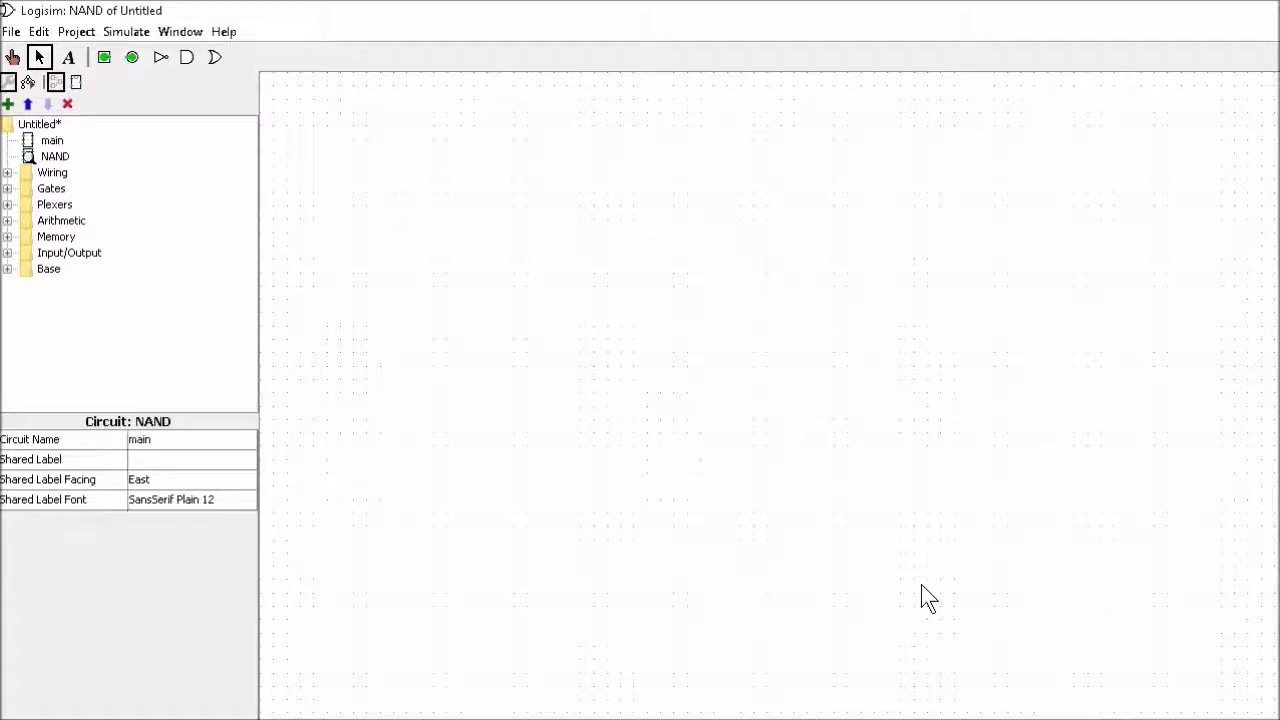
left_click(44, 160)
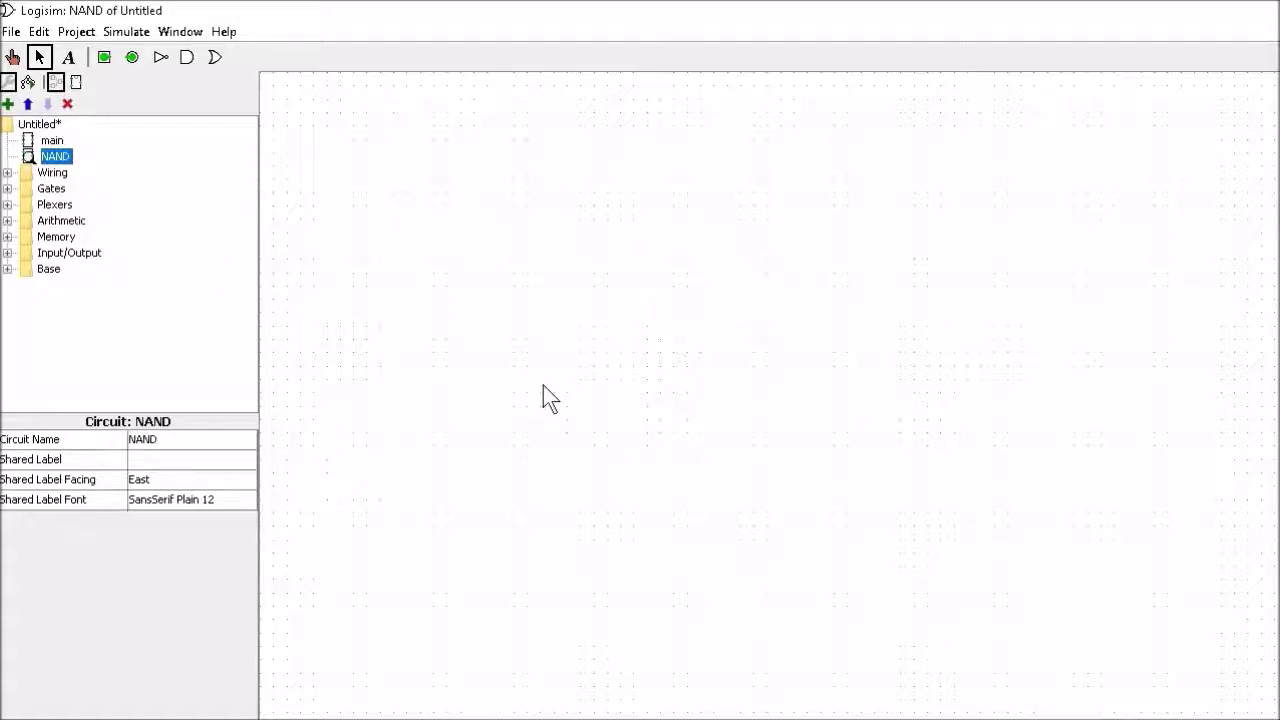
Cut all components out of main and paste them into the NAND circuit.
left_click(51, 142)
double_click(50, 142)
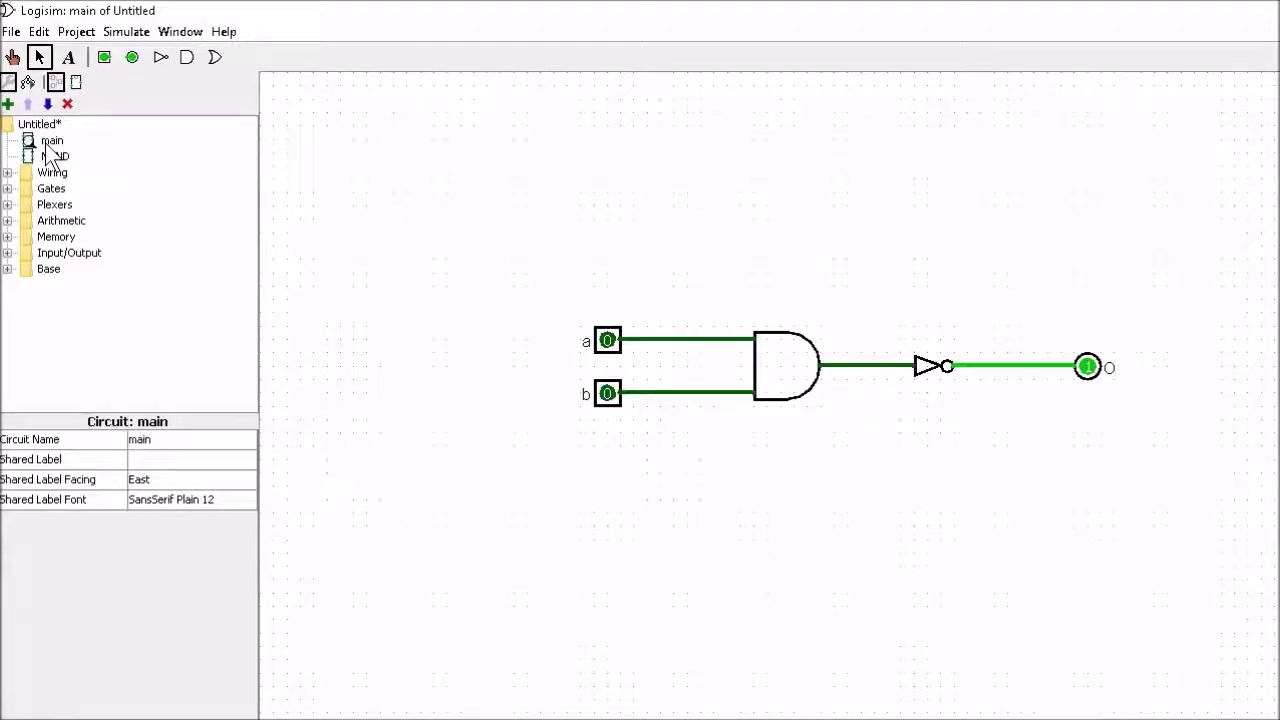
left_click_drag(547, 273, 1196, 492)
key("Delete")
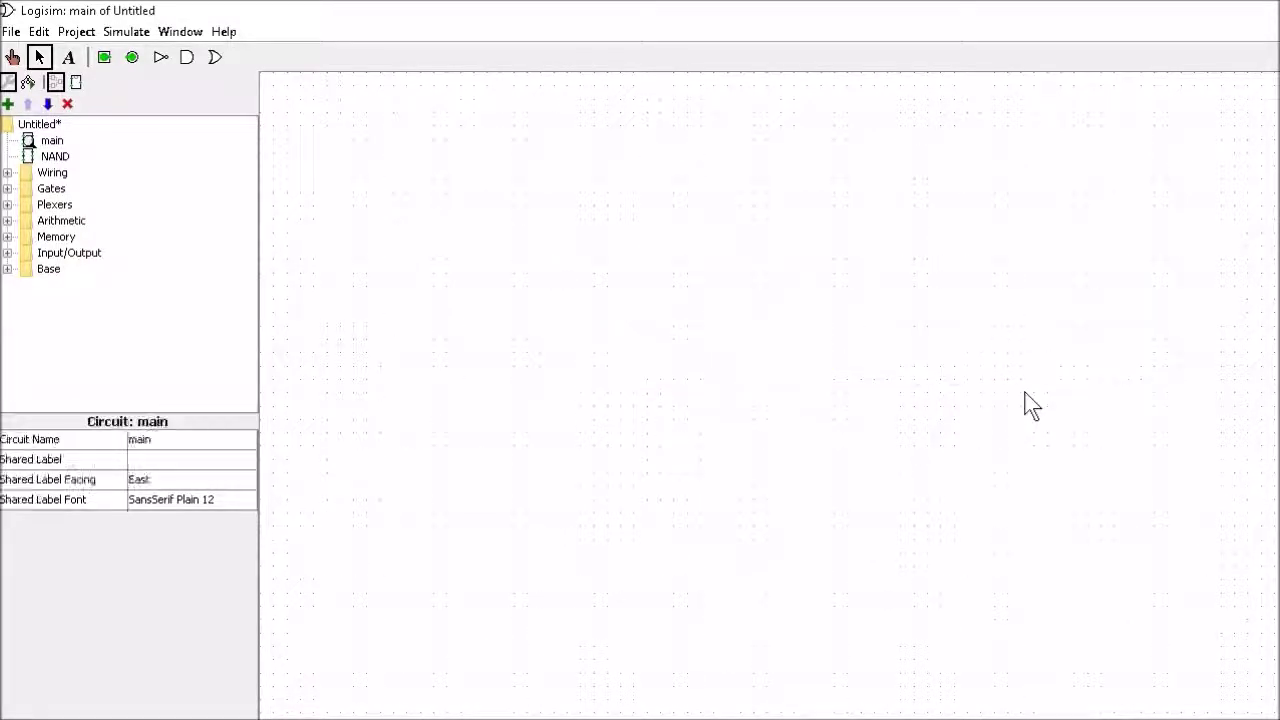
double_click(55, 157)
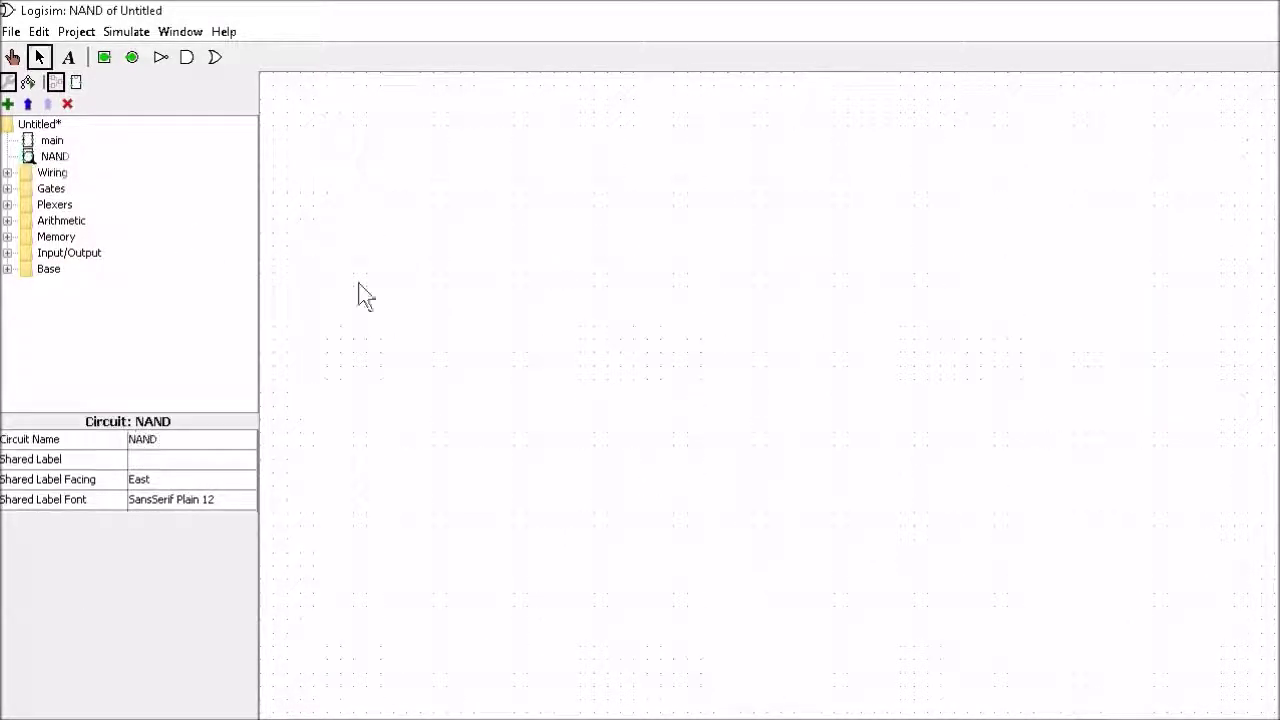
key("ctrl+v")
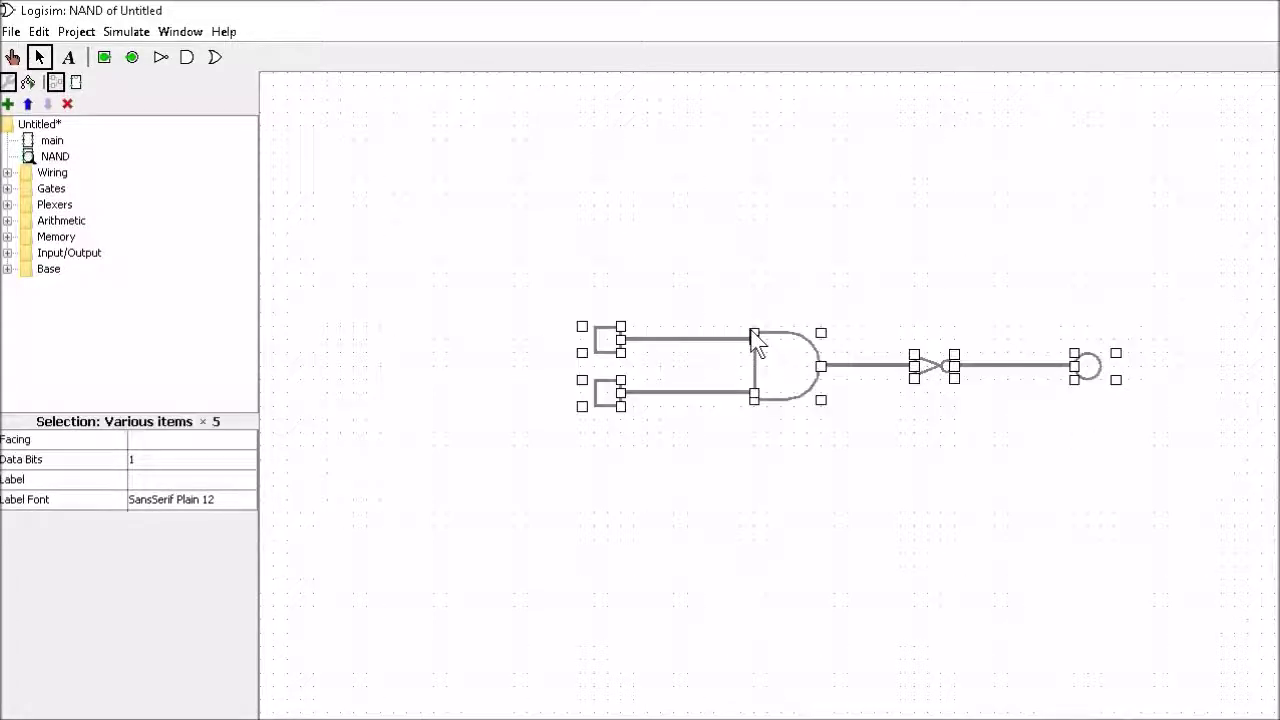
left_click(769, 443)
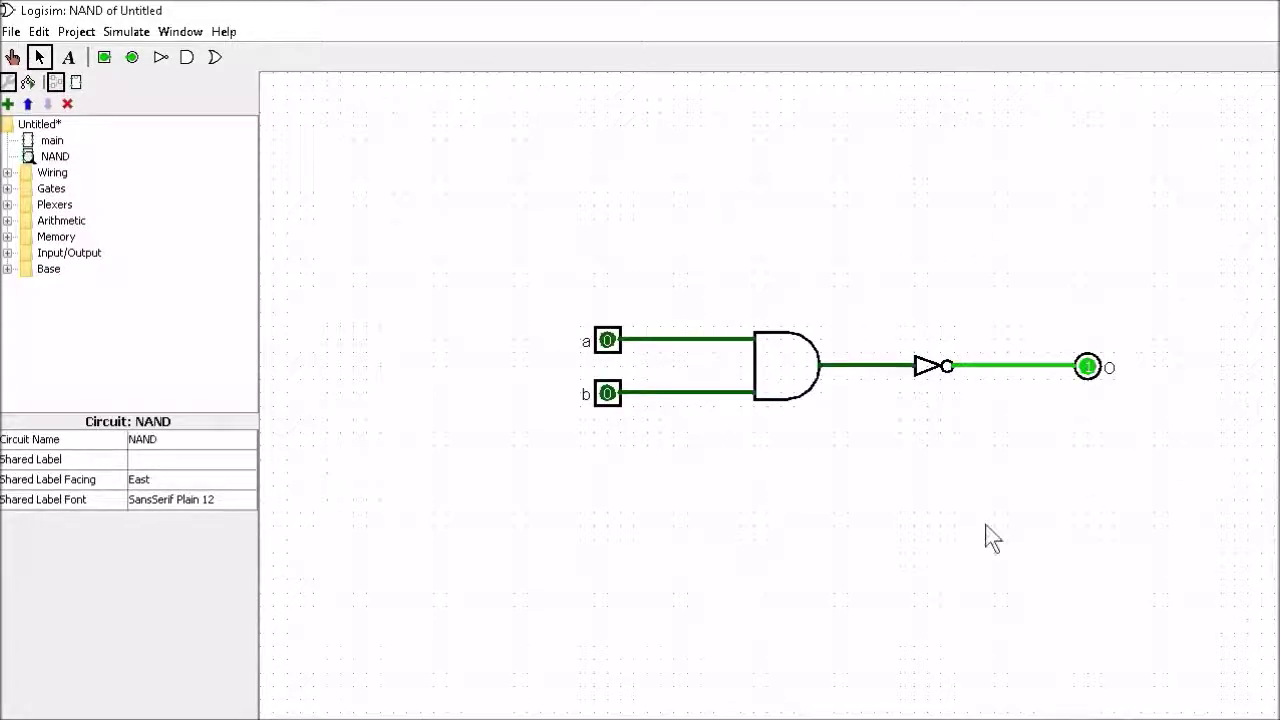
right_click(55, 158)
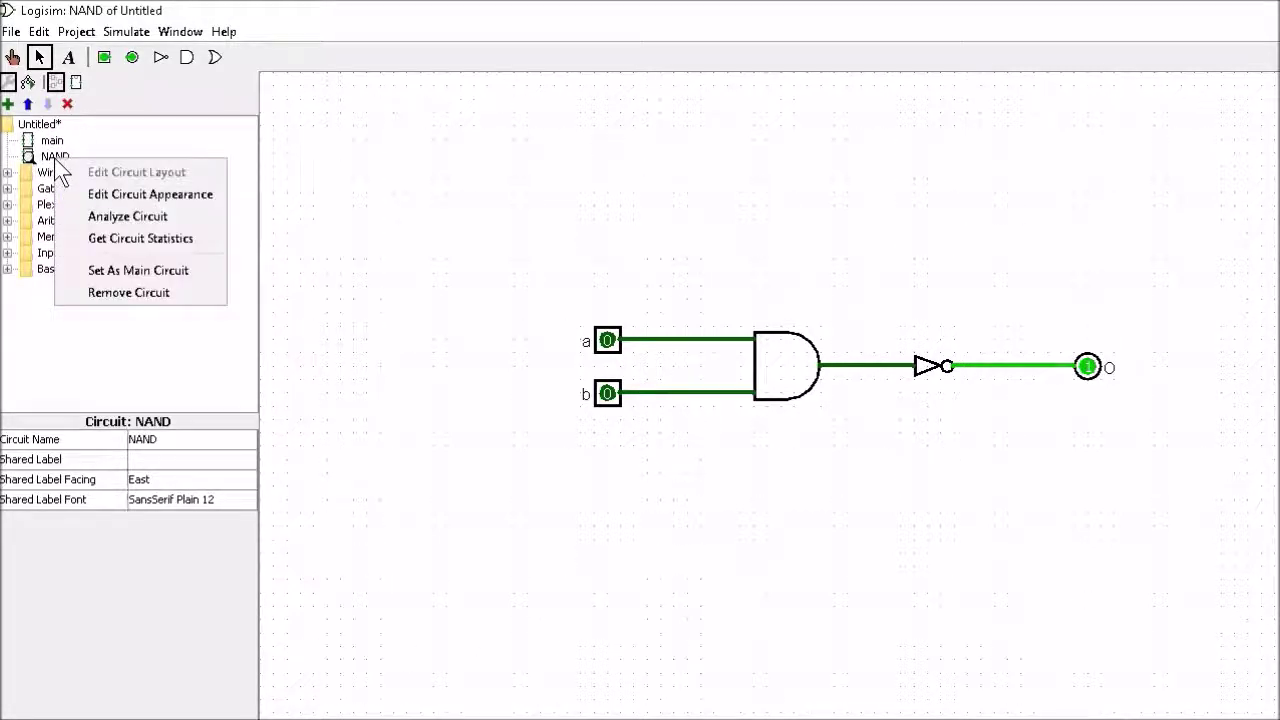
In NAND's appearance editor, draw a larger rectangle and move the anchor into it.
left_click(163, 197)
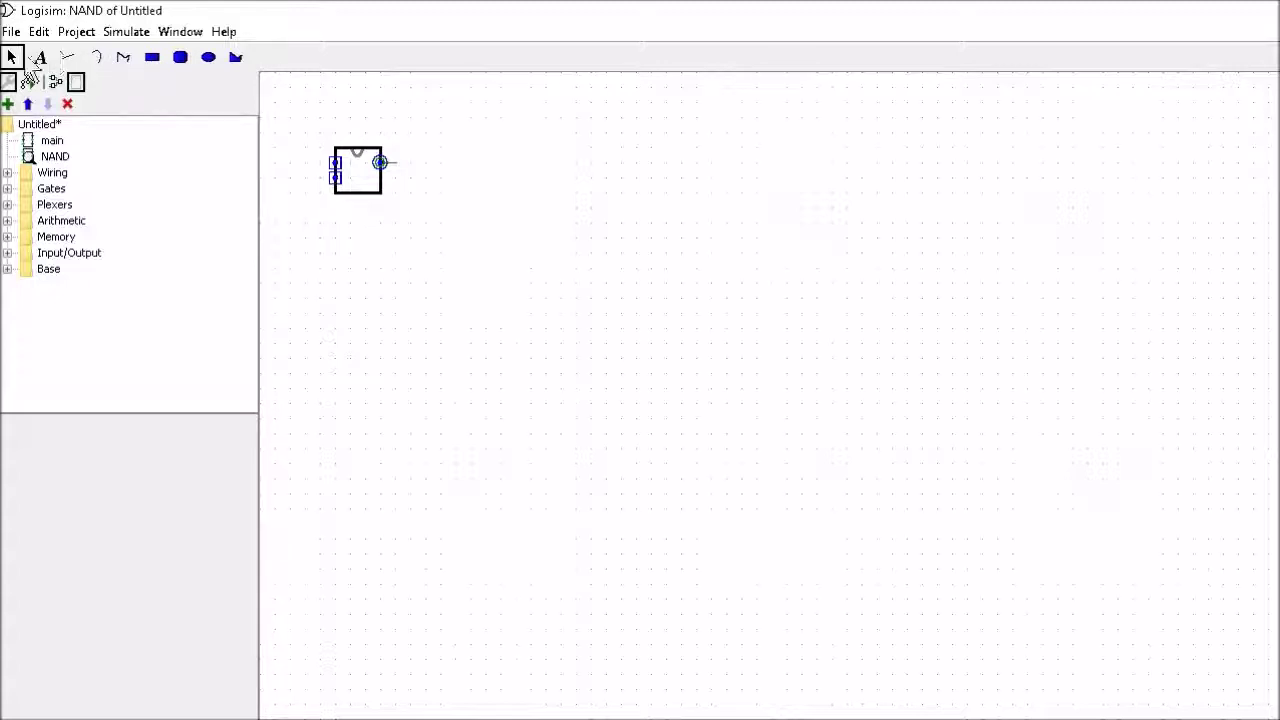
left_click(152, 58)
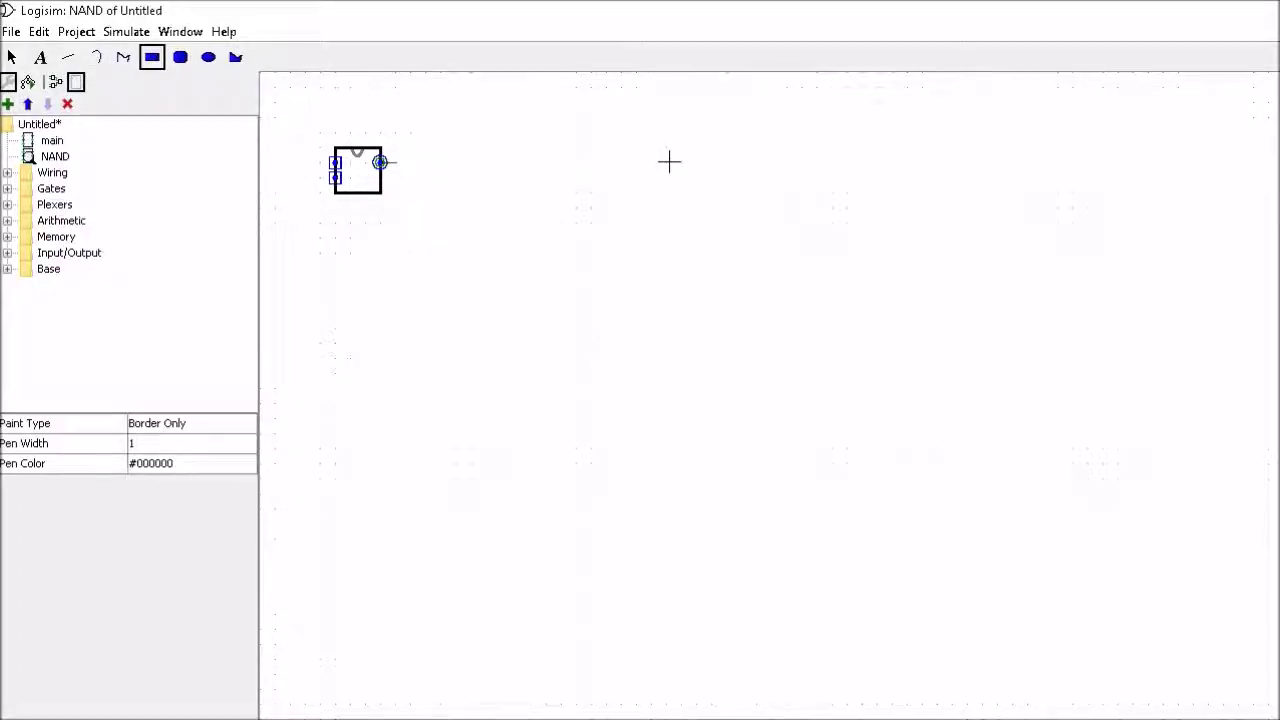
left_click_drag(668, 156, 764, 295)
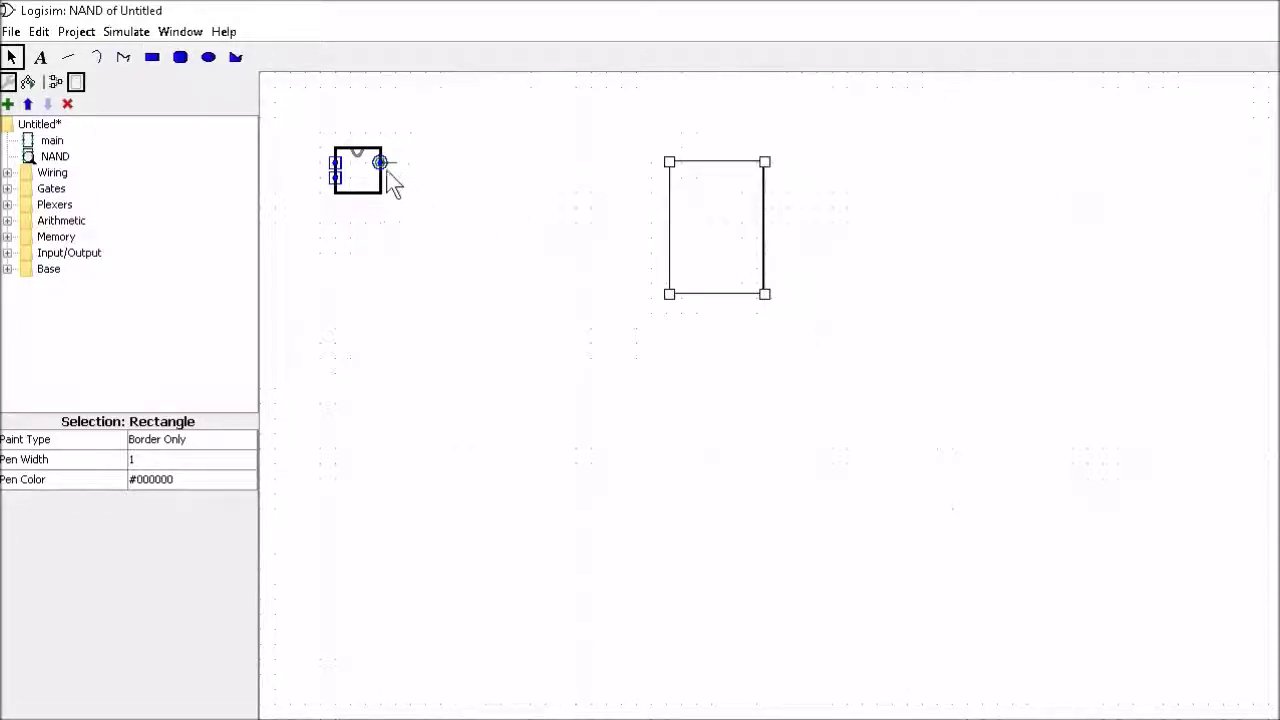
left_click(384, 167)
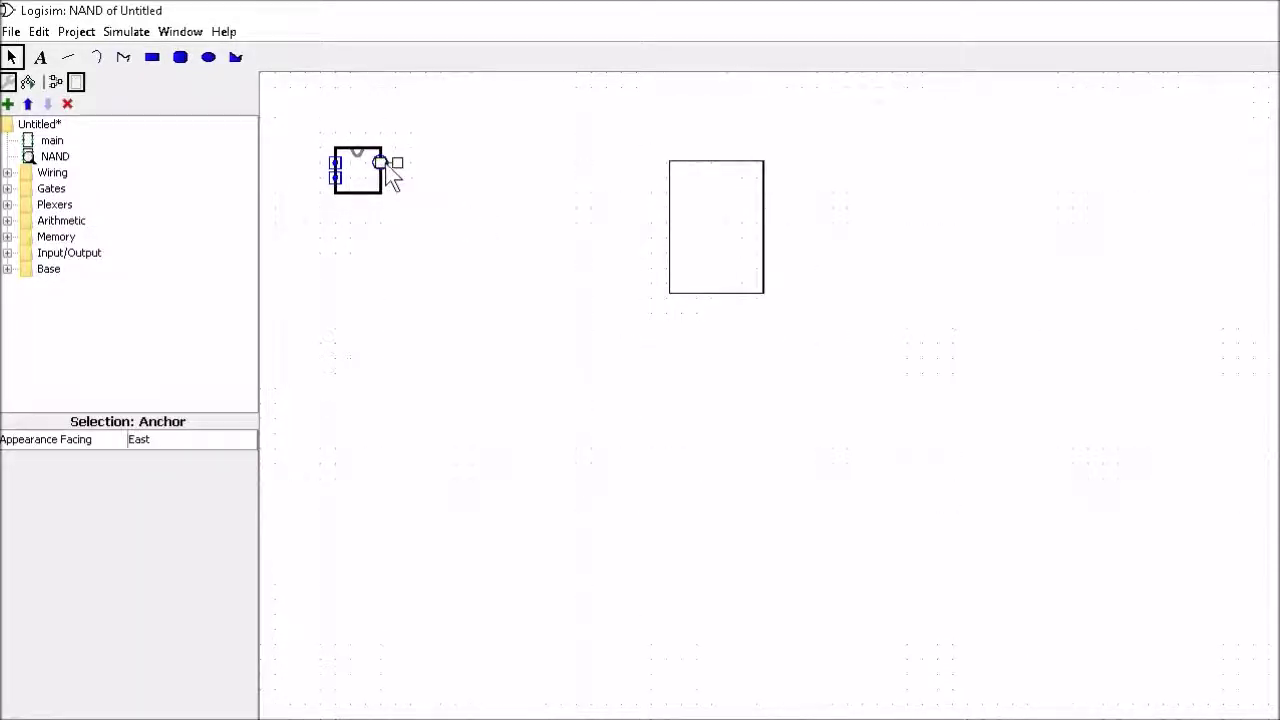
left_click_drag(390, 175, 766, 234)
Move the output and input ports onto the new box, delete the old box, and set the notch on top.
left_click_drag(381, 165, 757, 222)
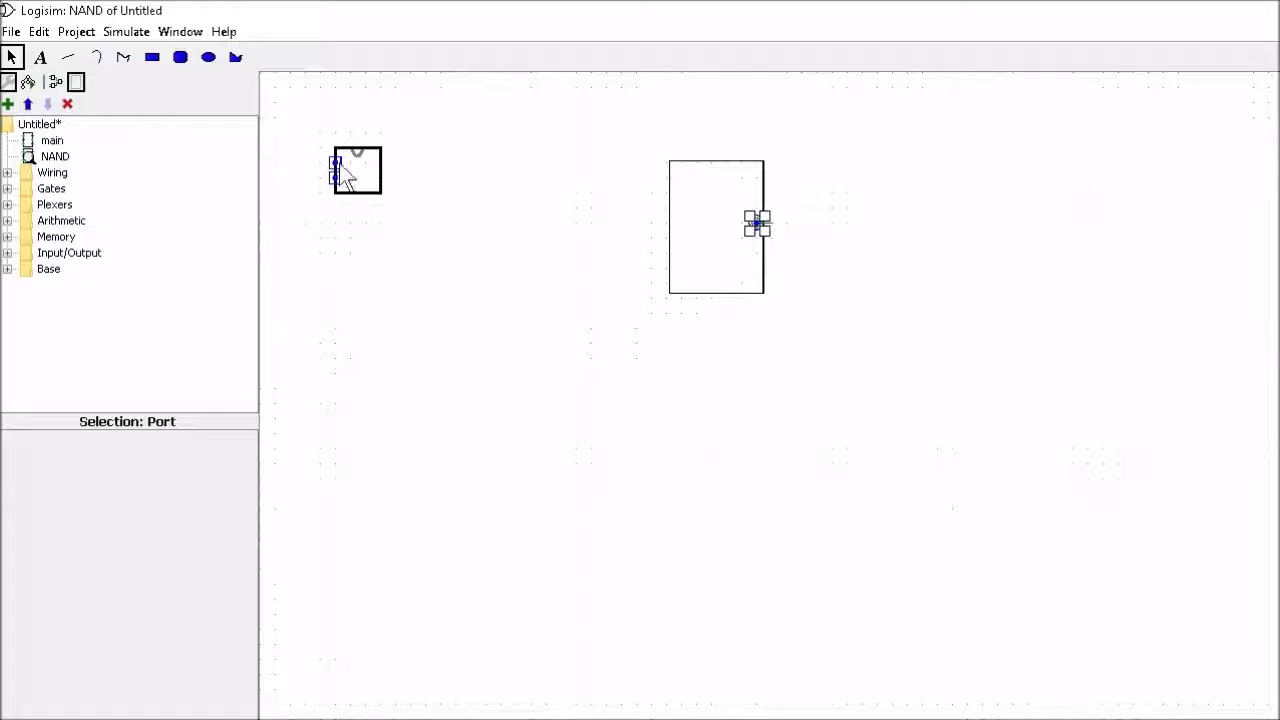
left_click_drag(339, 162, 679, 201)
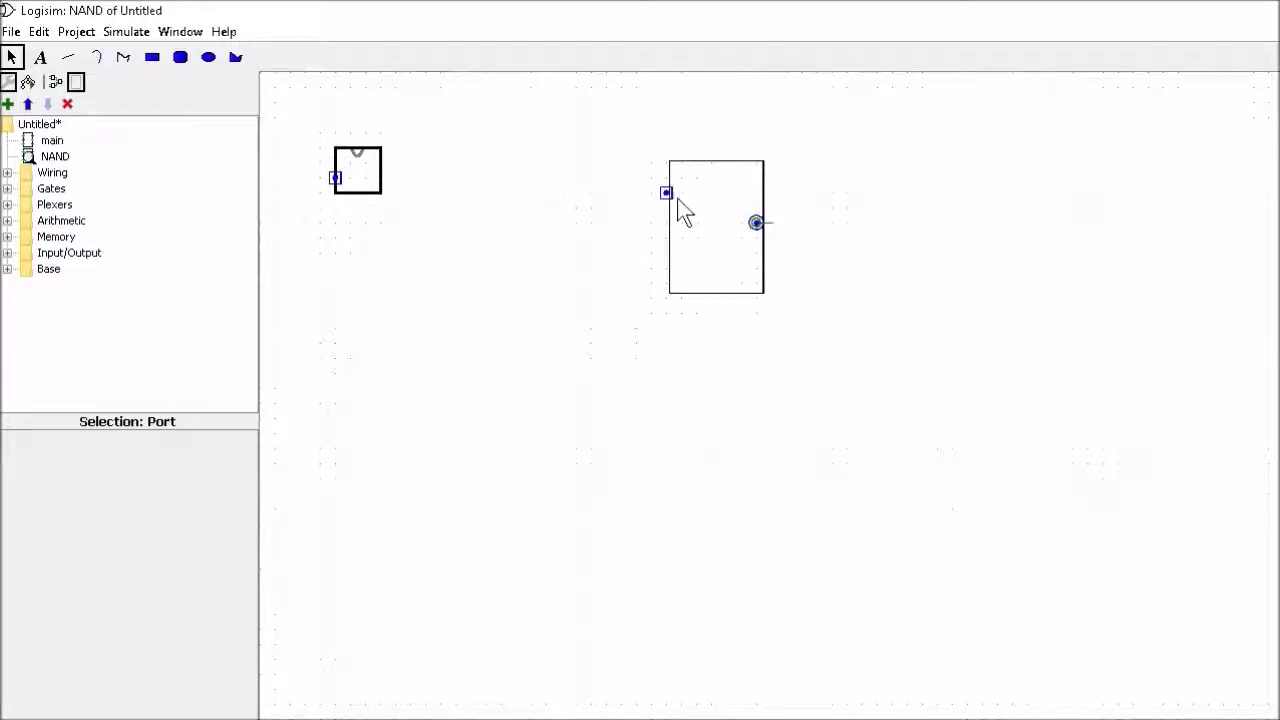
left_click_drag(340, 180, 669, 255)
left_click(360, 192)
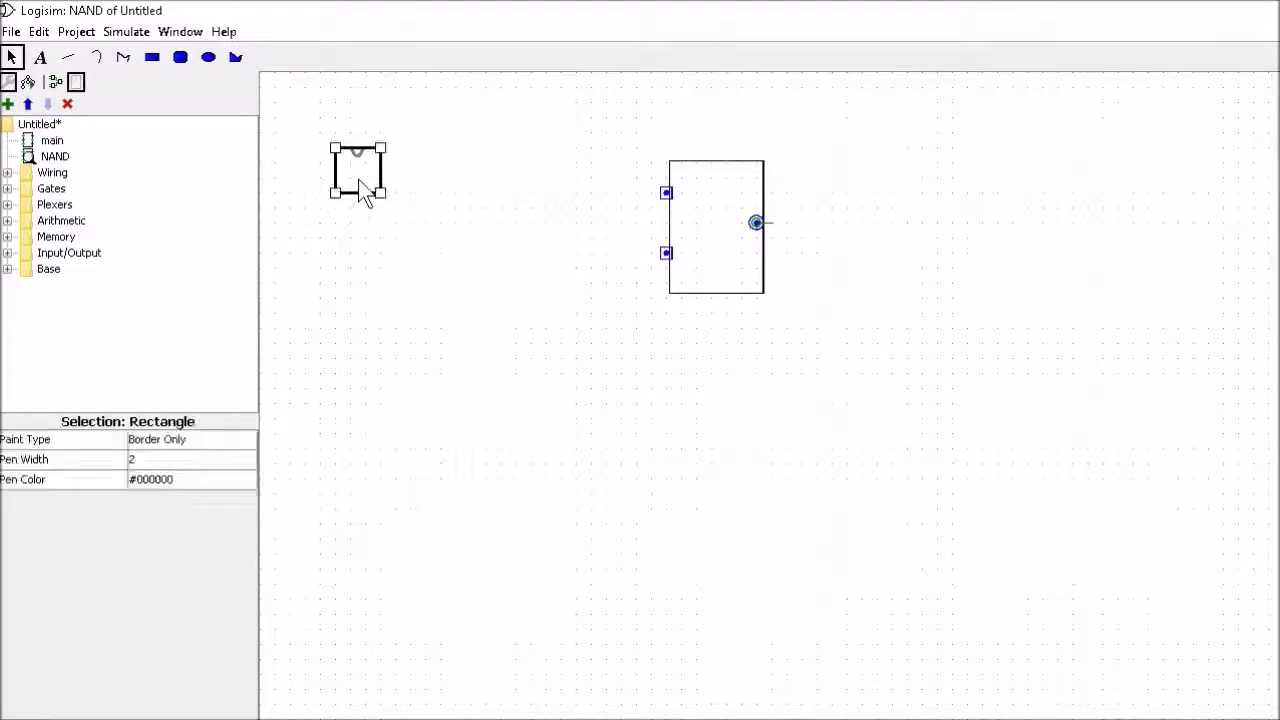
key("Delete")
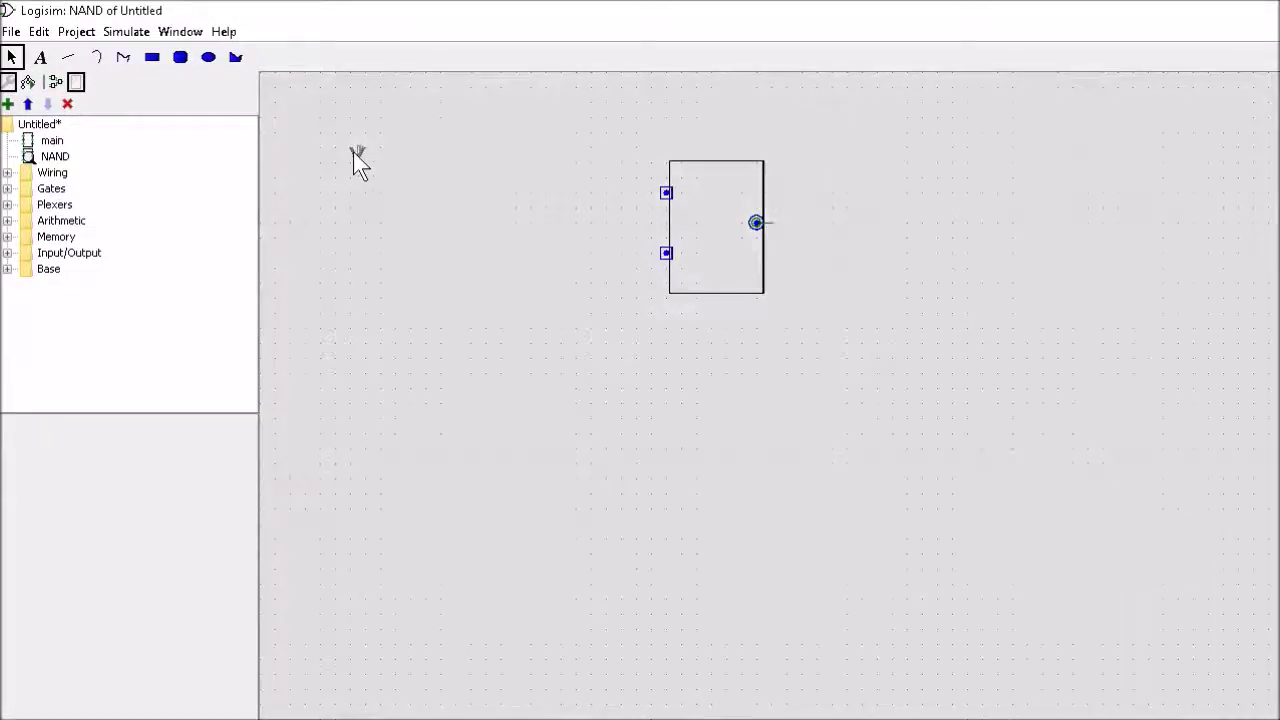
left_click_drag(357, 152, 423, 167)
left_click_drag(548, 190, 710, 178)
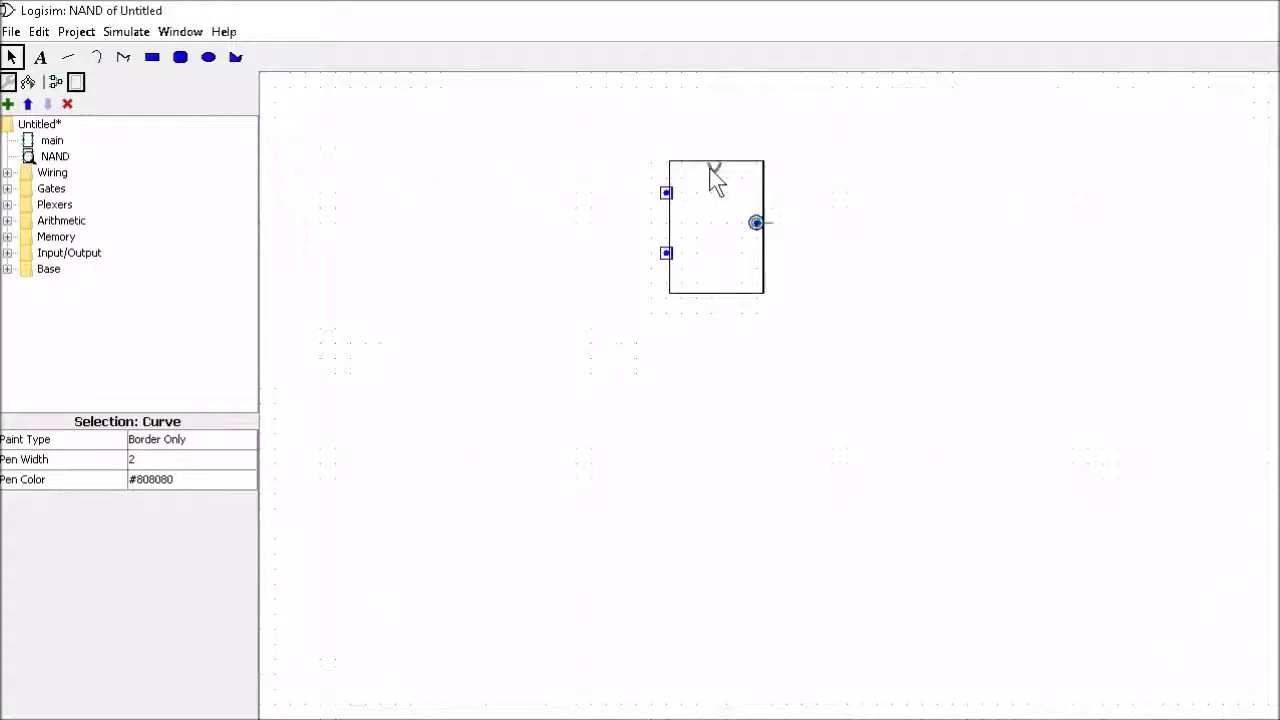
left_click(539, 301)
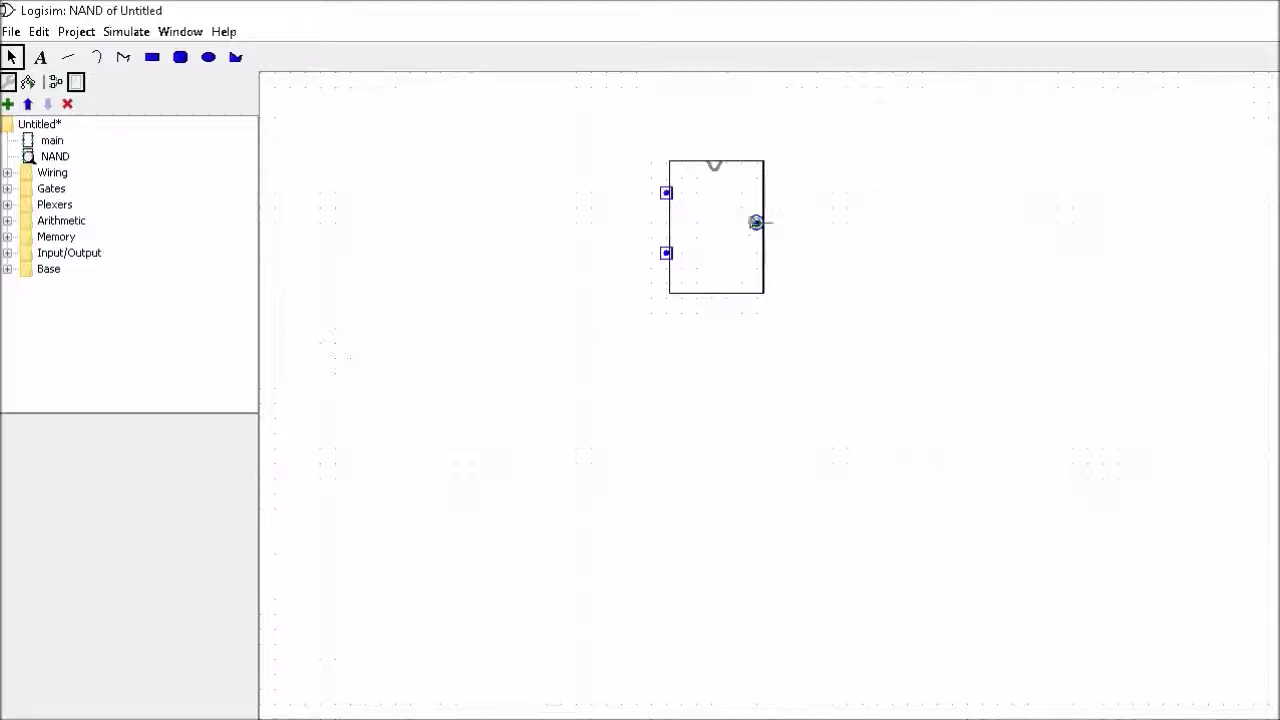
Confirm the two input ports map to pins a and b, then maximize the window.
key("super+Down")
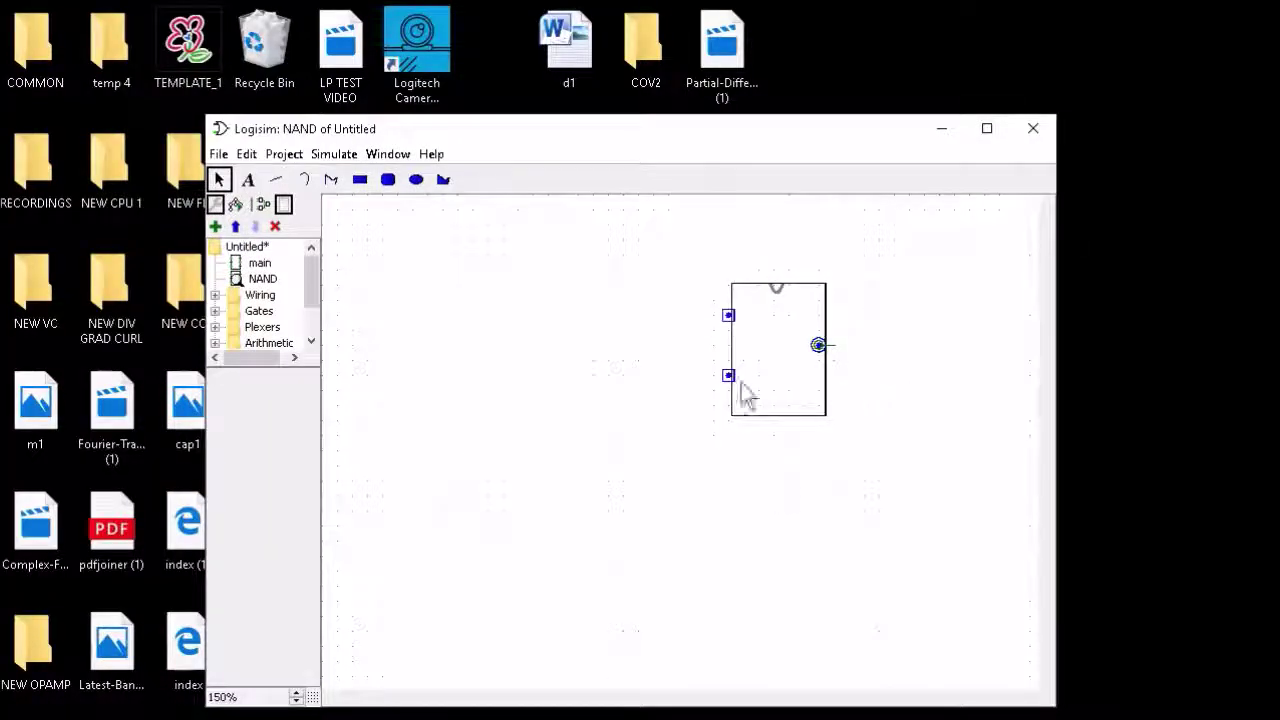
left_click(728, 316)
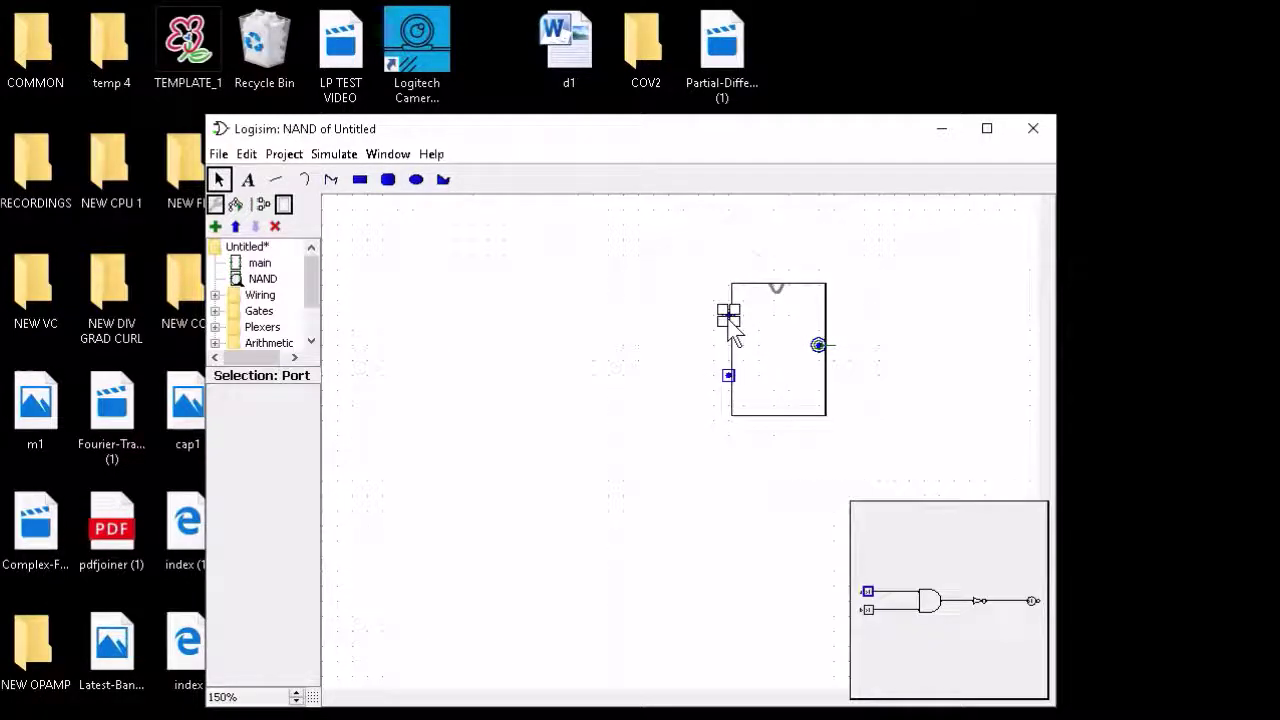
left_click(729, 376)
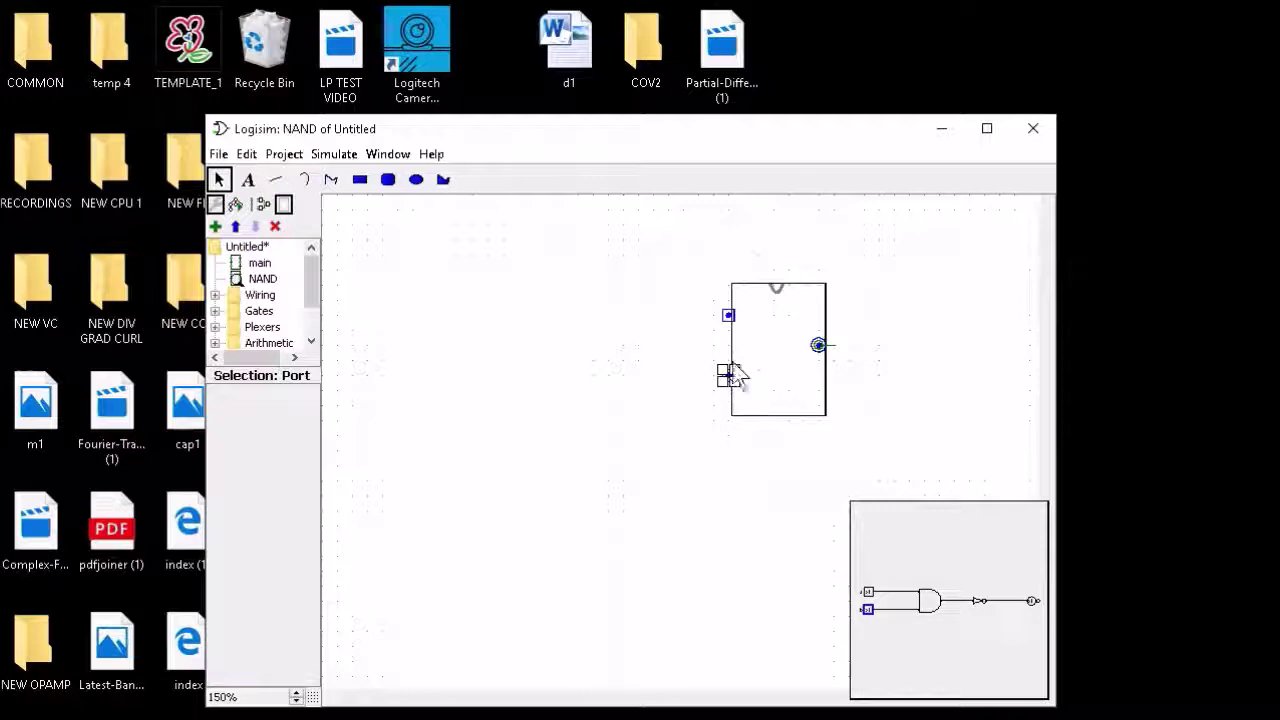
left_click(728, 316)
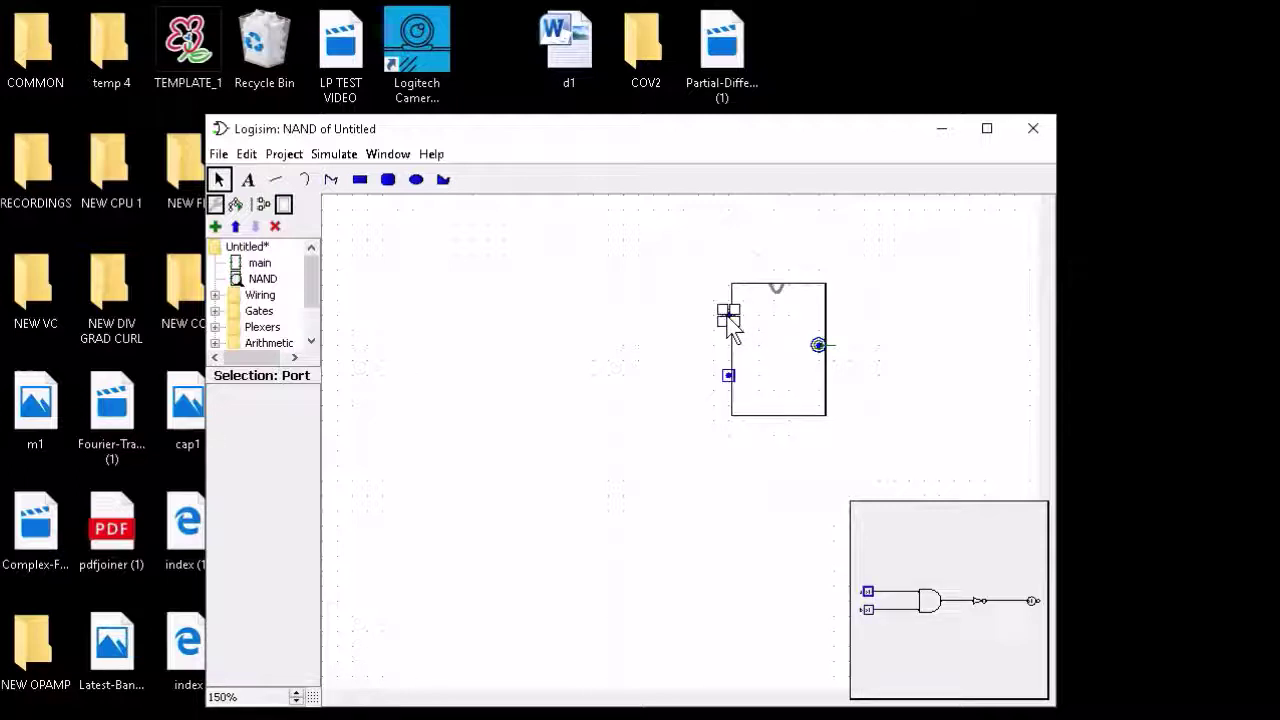
left_click(729, 376)
left_click(728, 316)
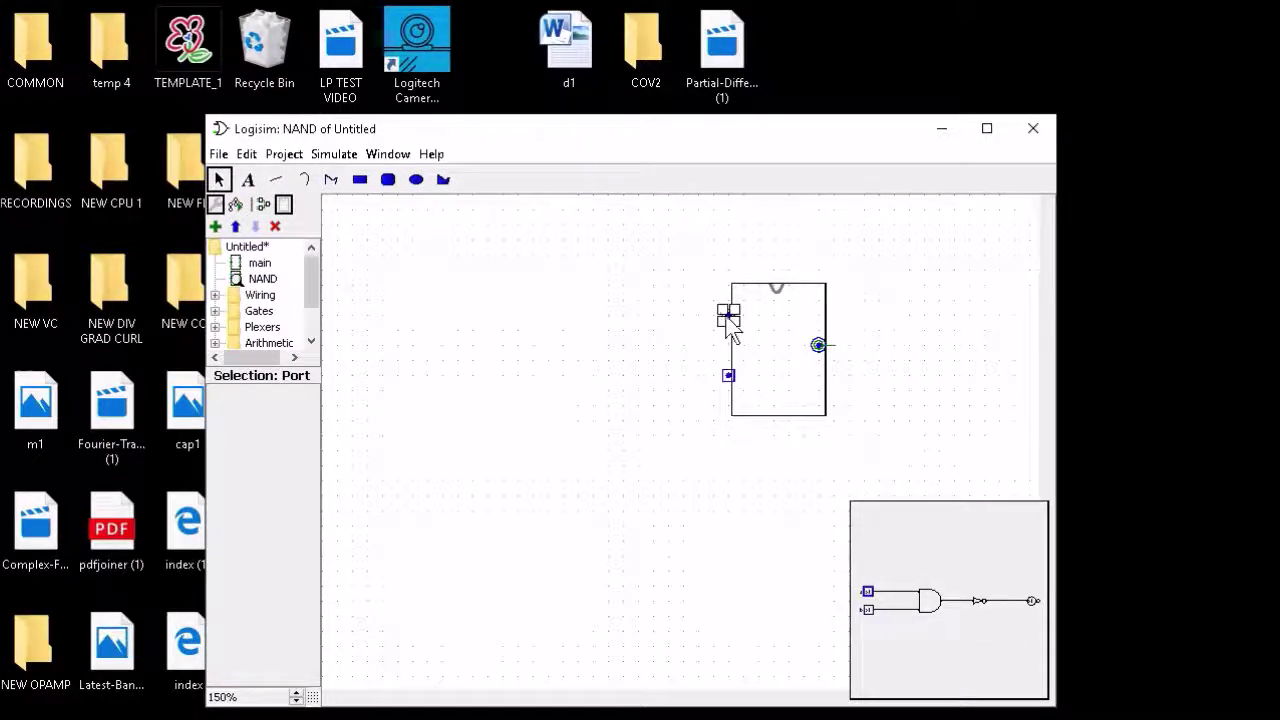
left_click(987, 128)
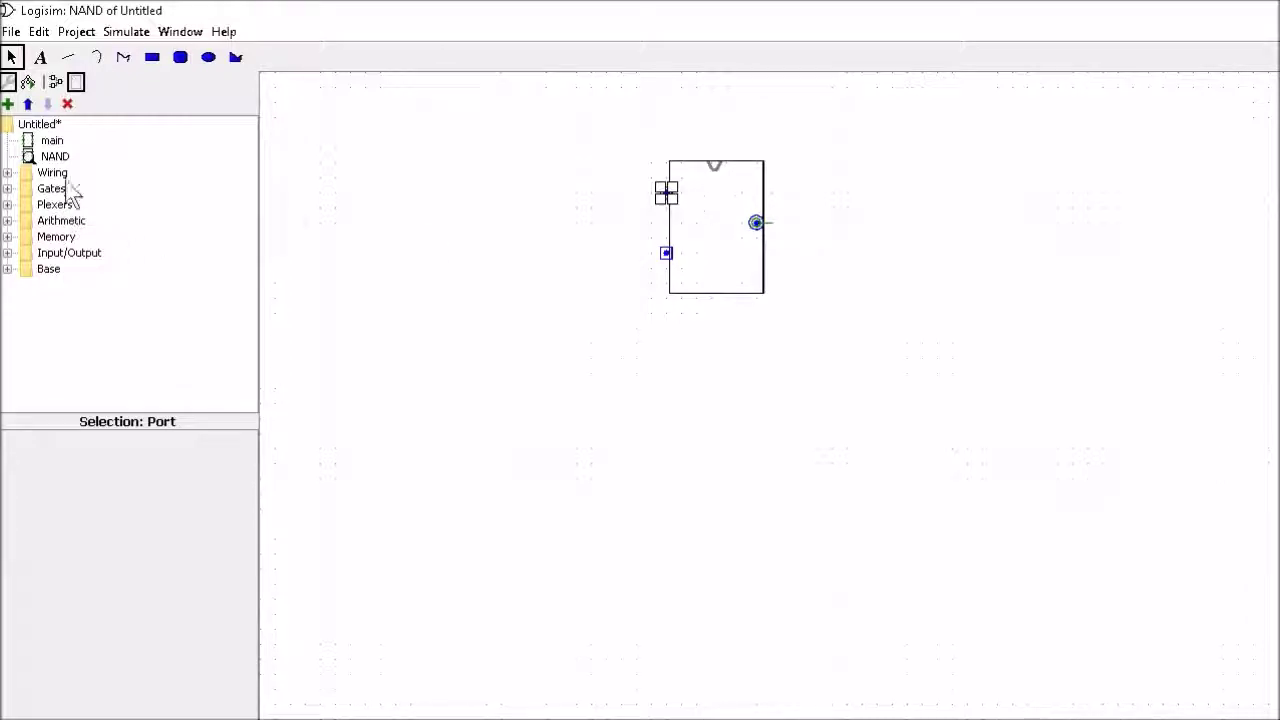
Create text labels a, b, o and NAND beside the symbol.
left_click(494, 200)
left_click(40, 57)
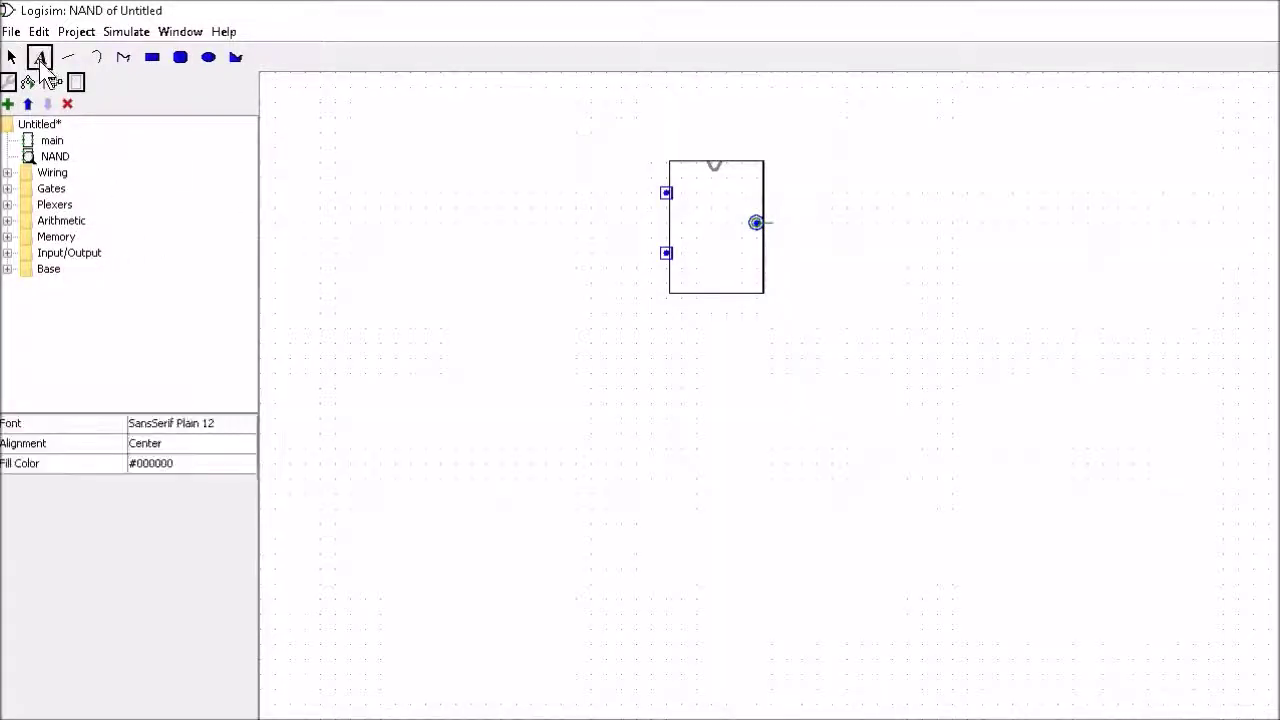
left_click(433, 318)
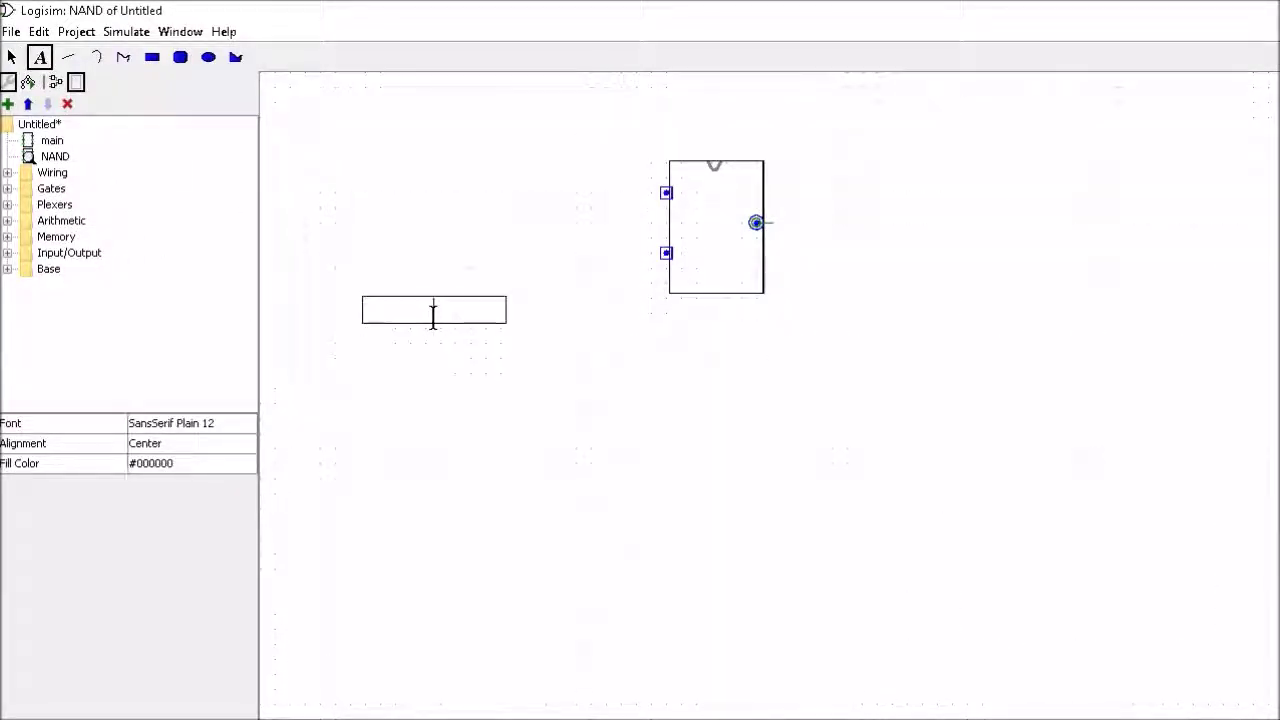
left_click(449, 371)
left_click(446, 438)
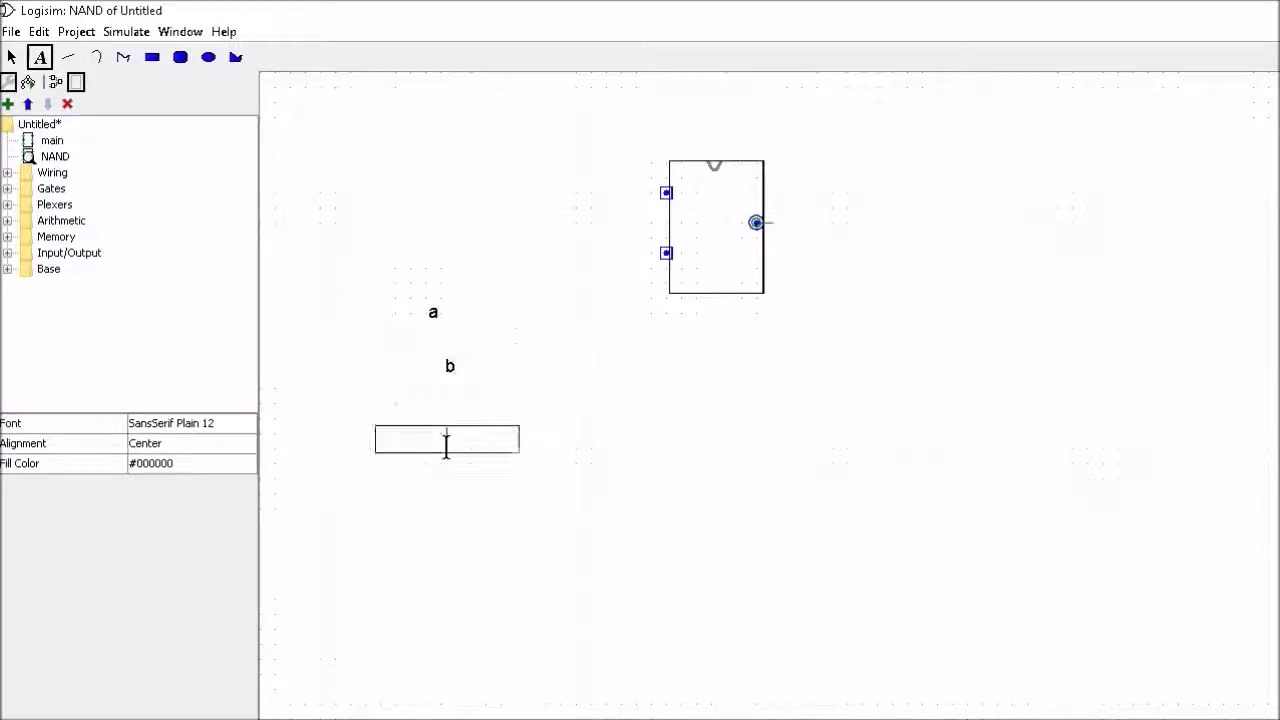
type("o")
left_click(457, 481)
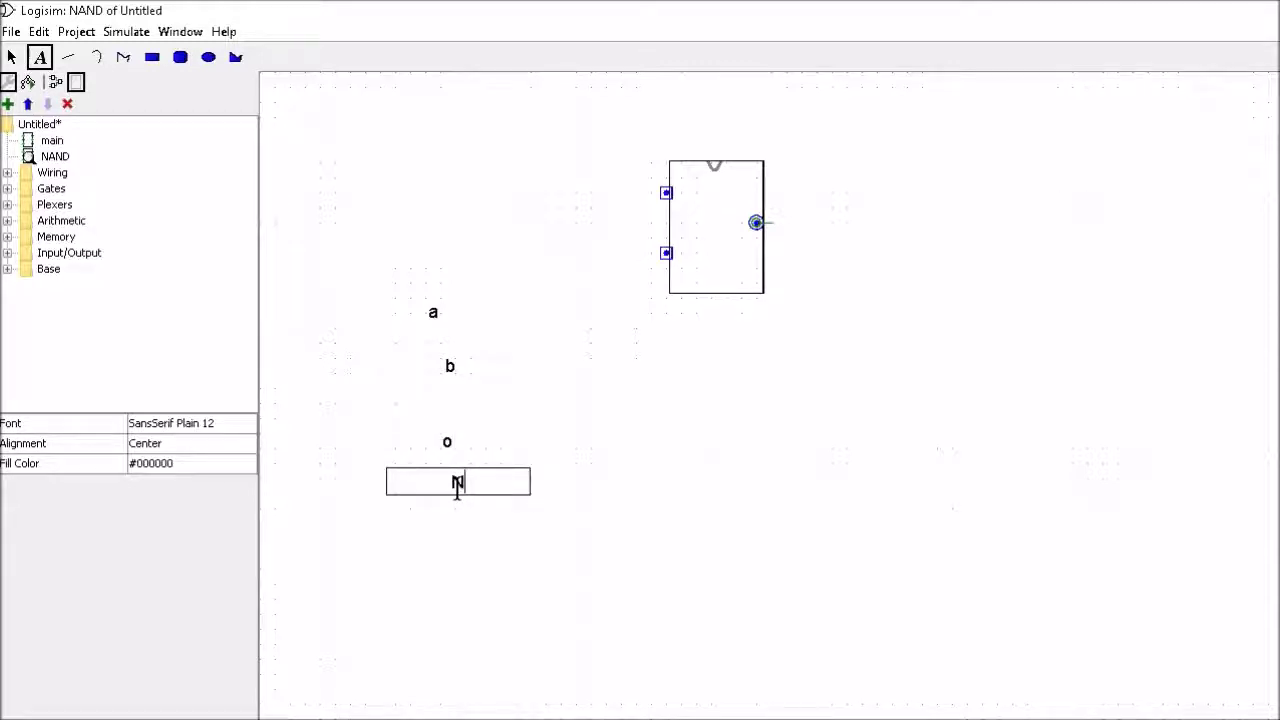
type("NAND")
left_click(529, 533)
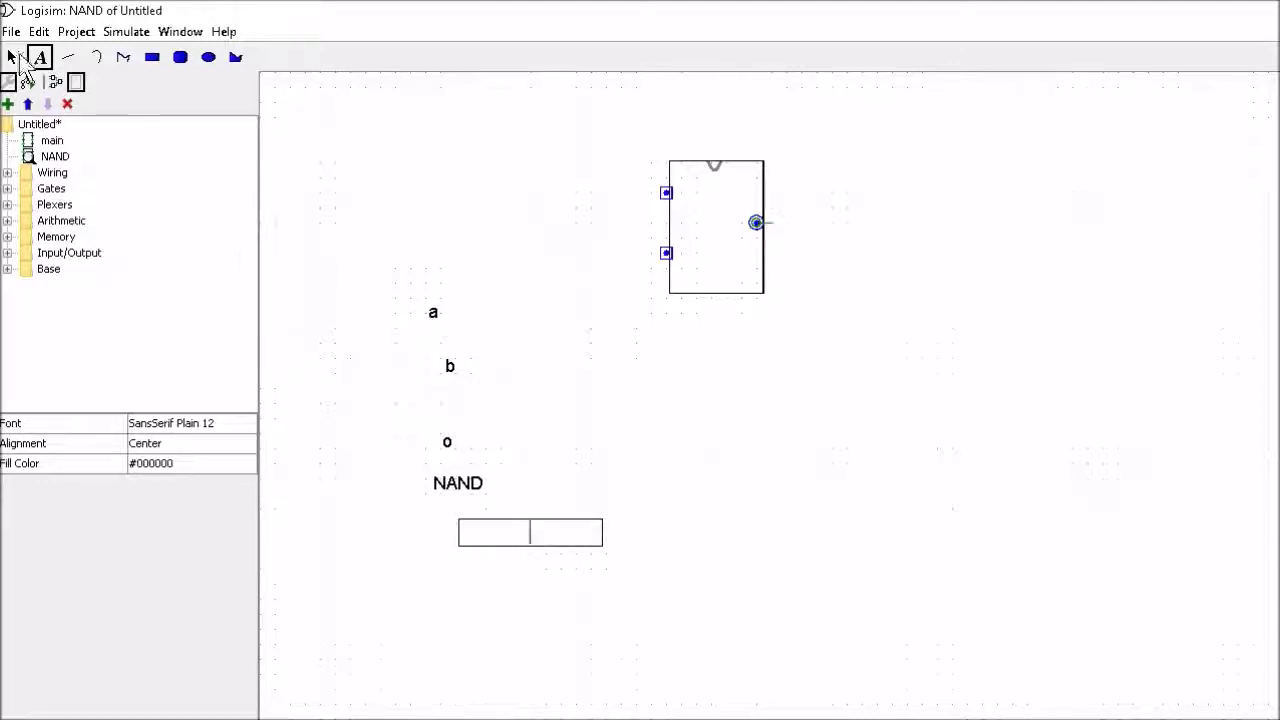
Drag labels a and b beside the inputs, o beside the output, and NAND to the centre.
left_click(10, 58)
left_click_drag(432, 314, 681, 192)
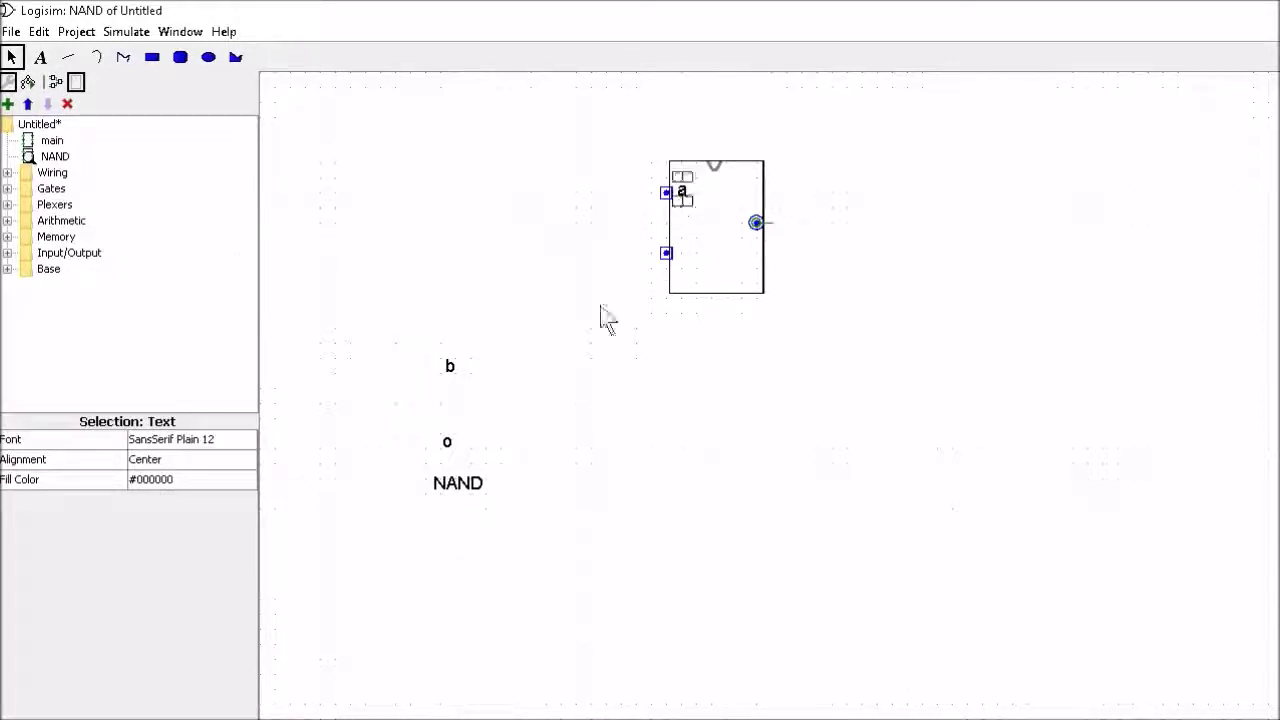
left_click_drag(456, 369, 685, 270)
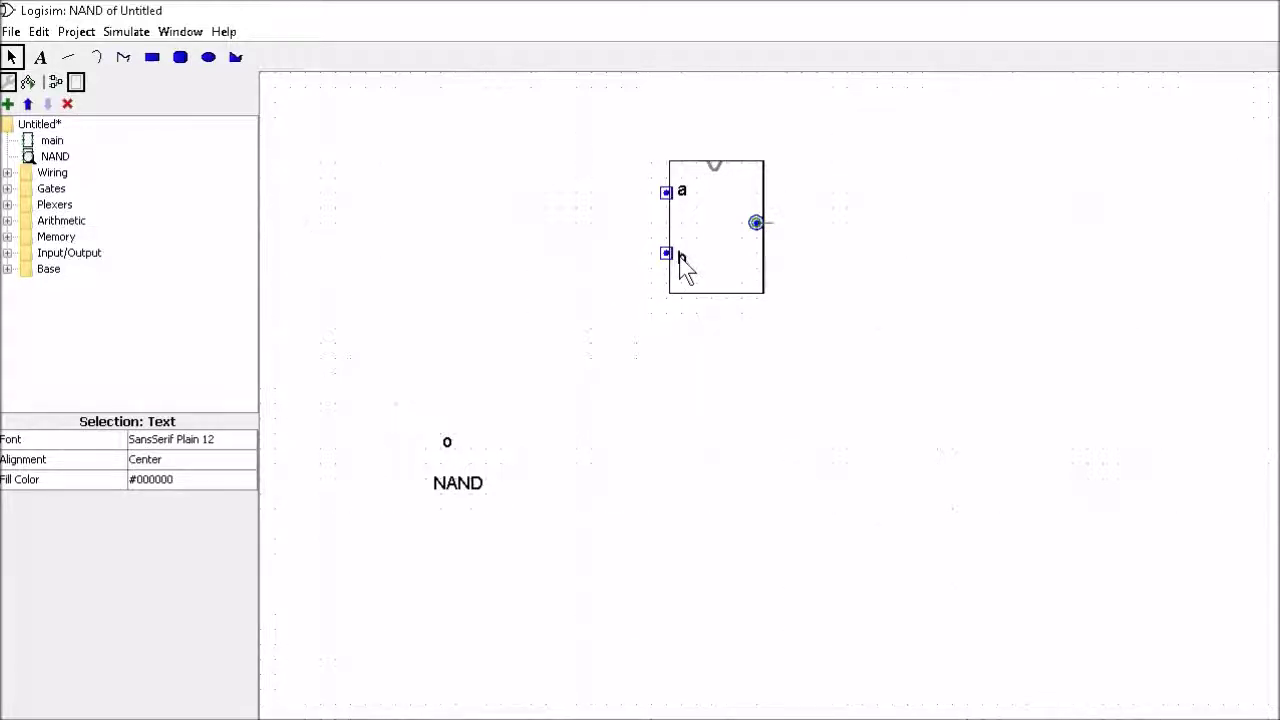
left_click_drag(447, 444, 742, 232)
left_click_drag(475, 486, 698, 230)
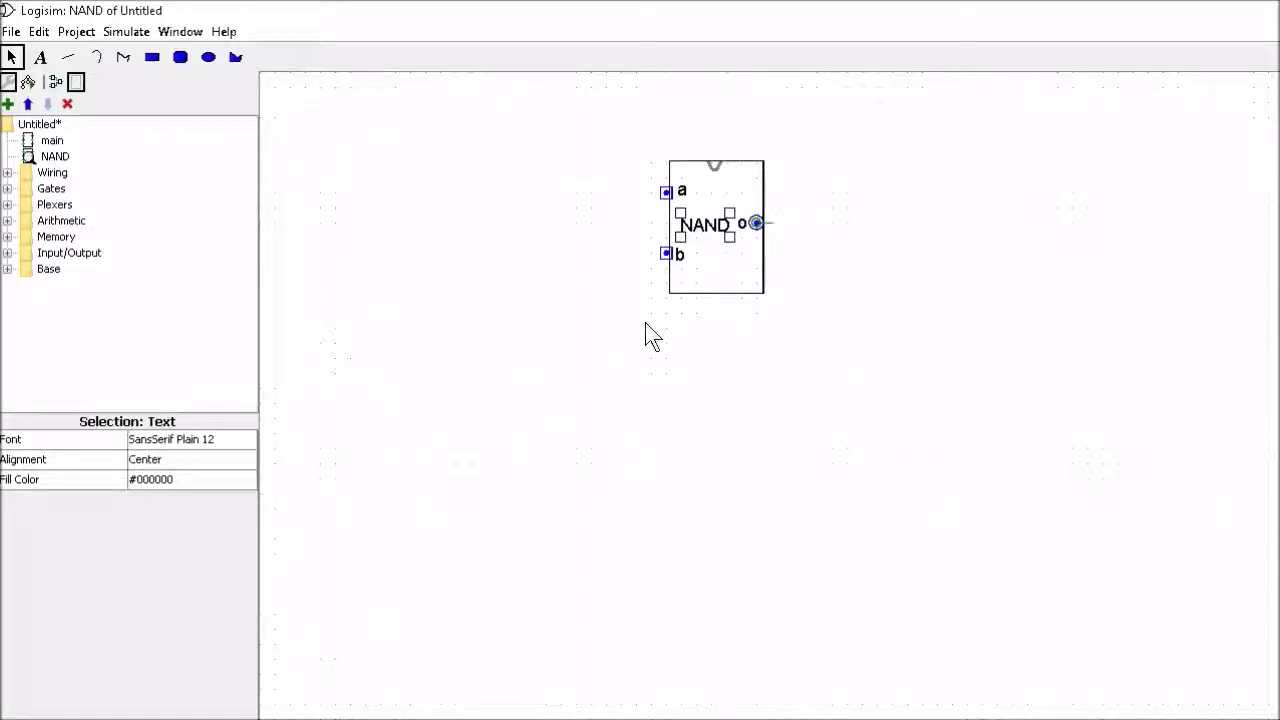
left_click(358, 236)
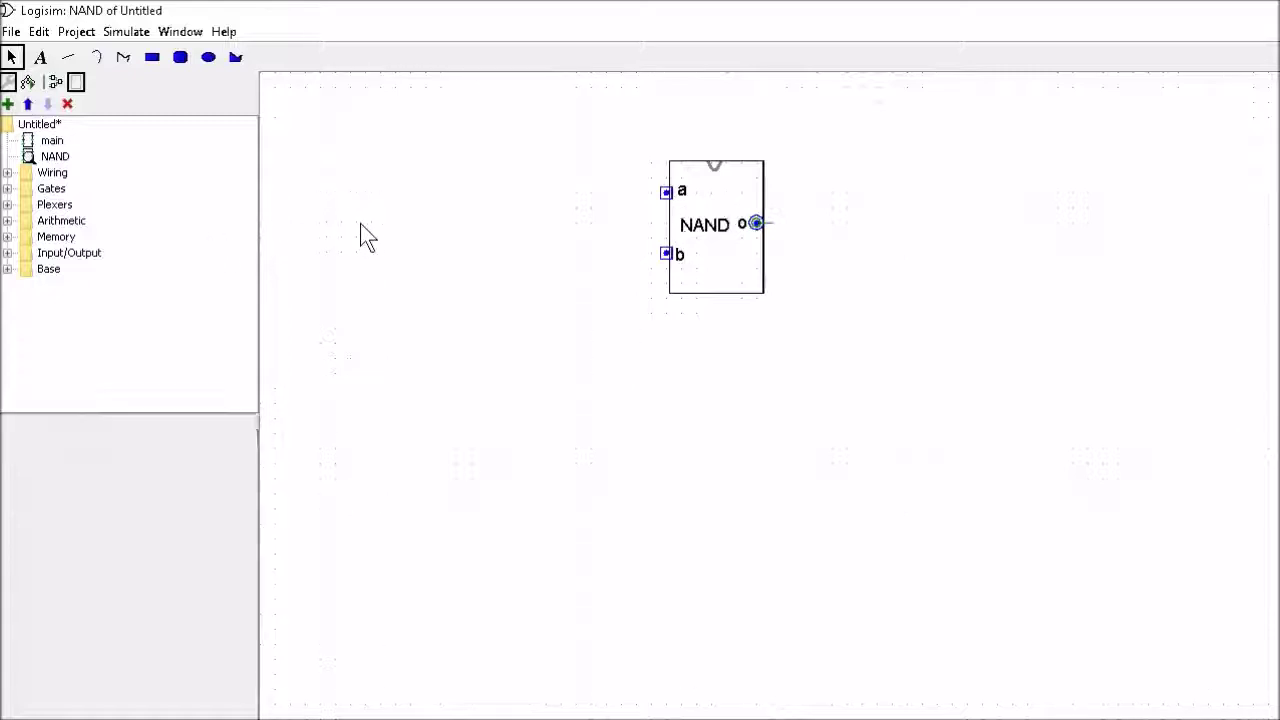
Put one NAND block in the main circuit, view its internals via View NAND, then return to main.
left_click(53, 142)
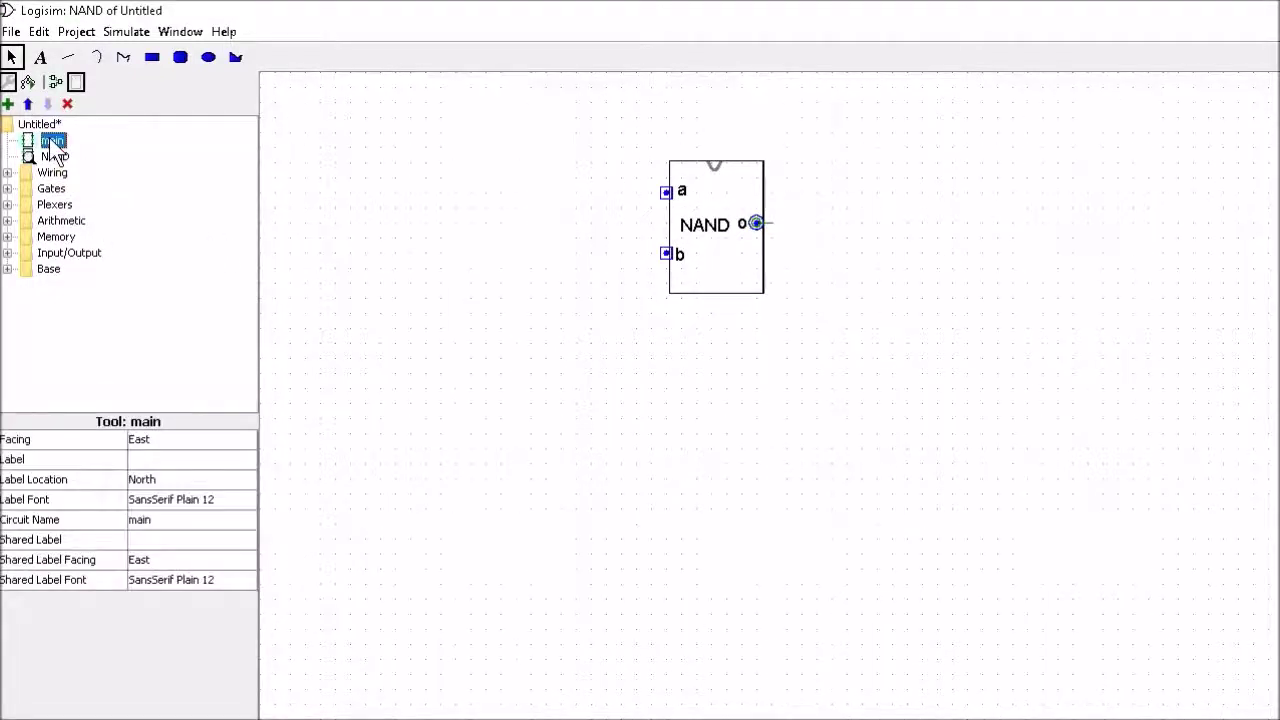
double_click(53, 143)
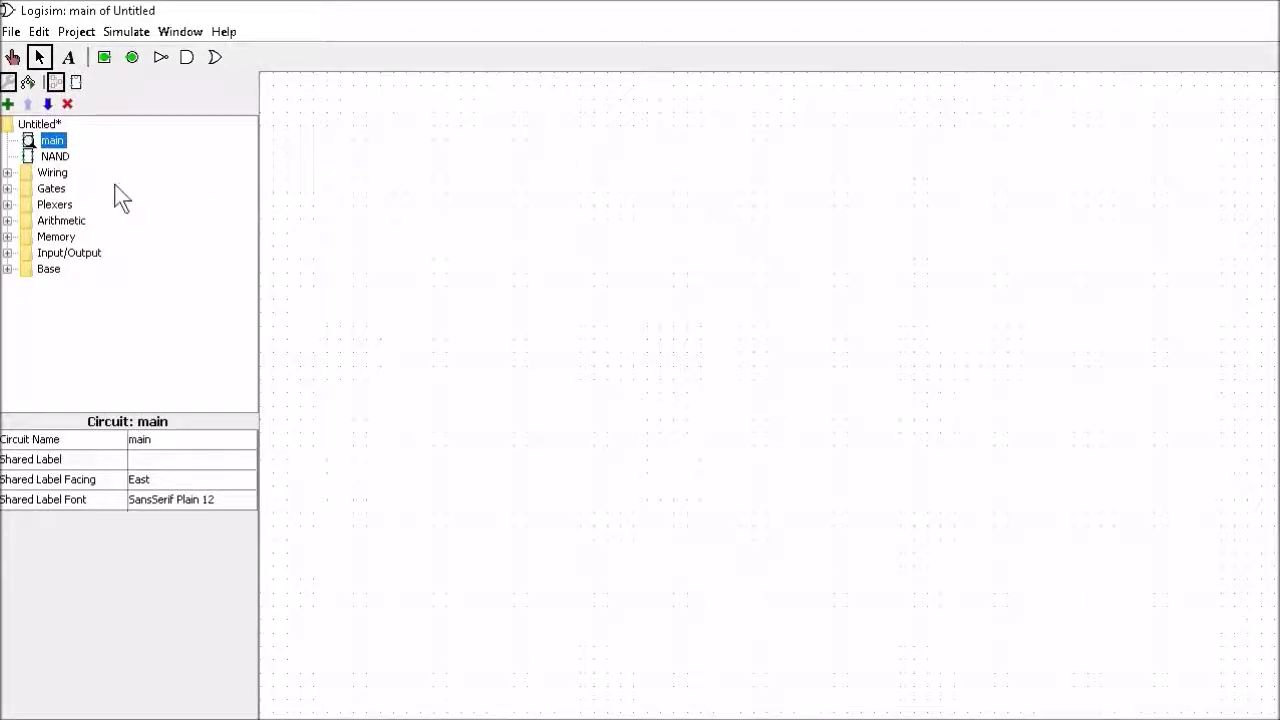
left_click(52, 157)
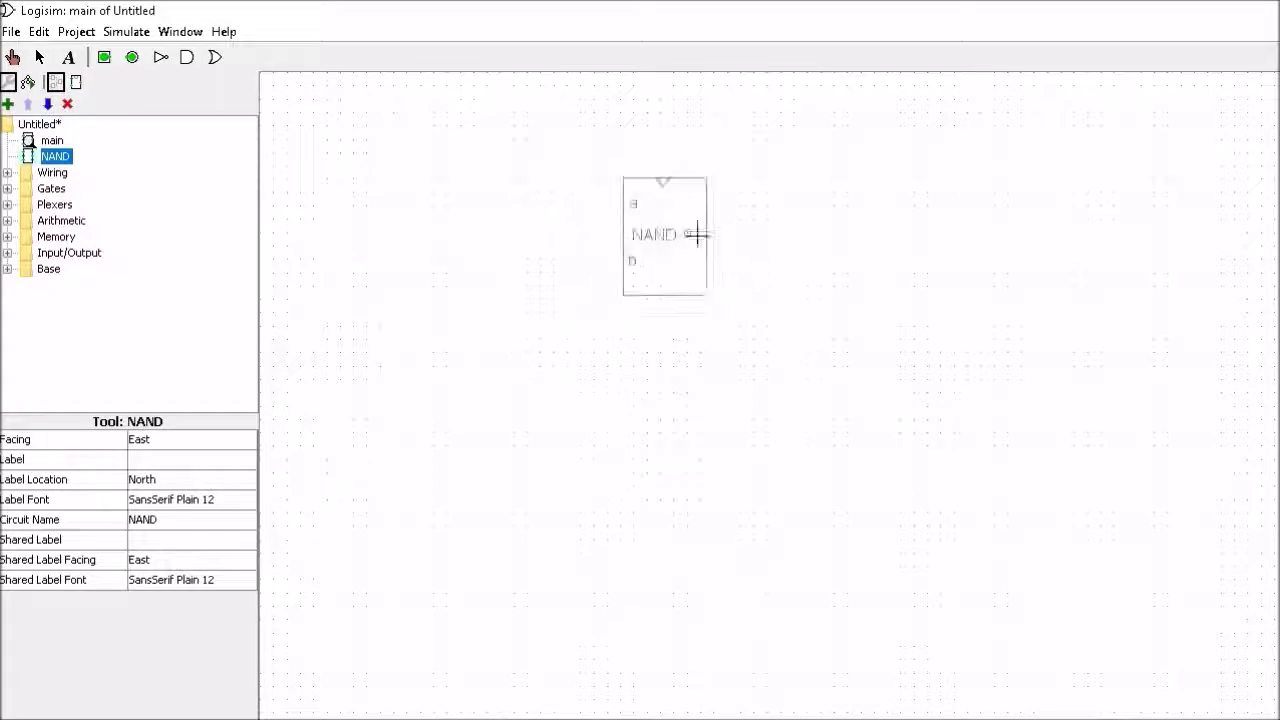
left_click(673, 204)
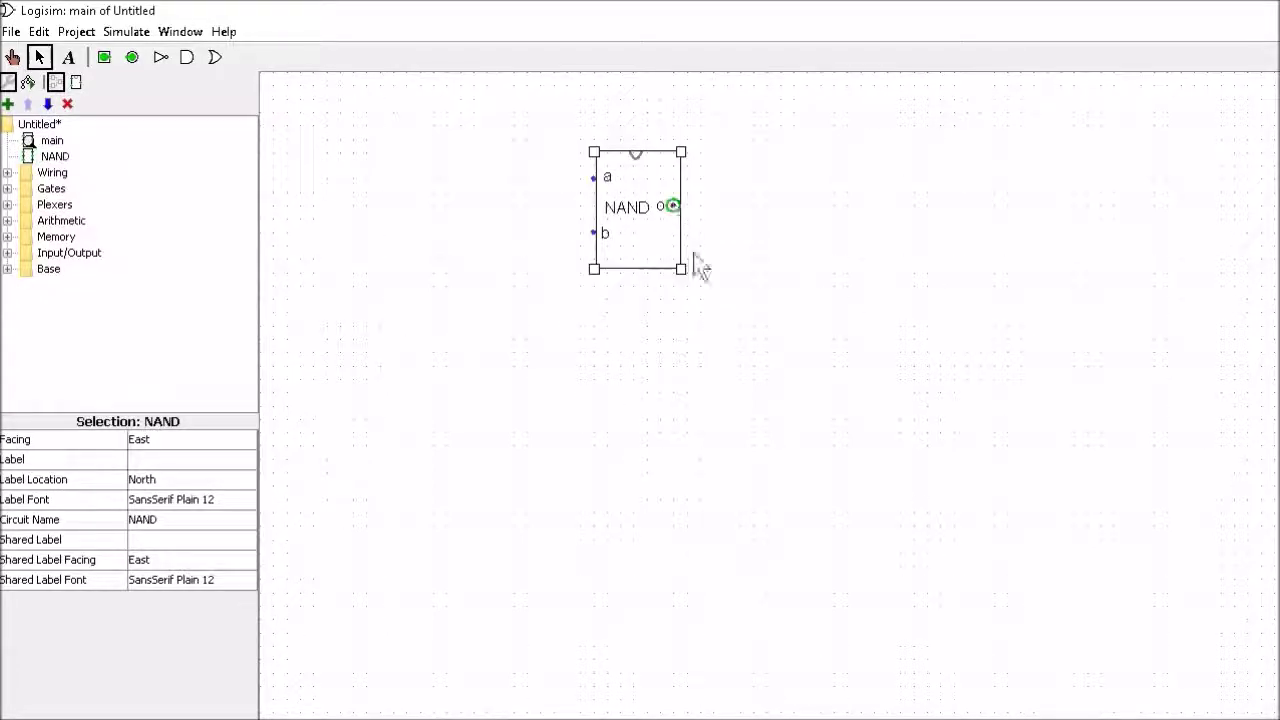
right_click(638, 224)
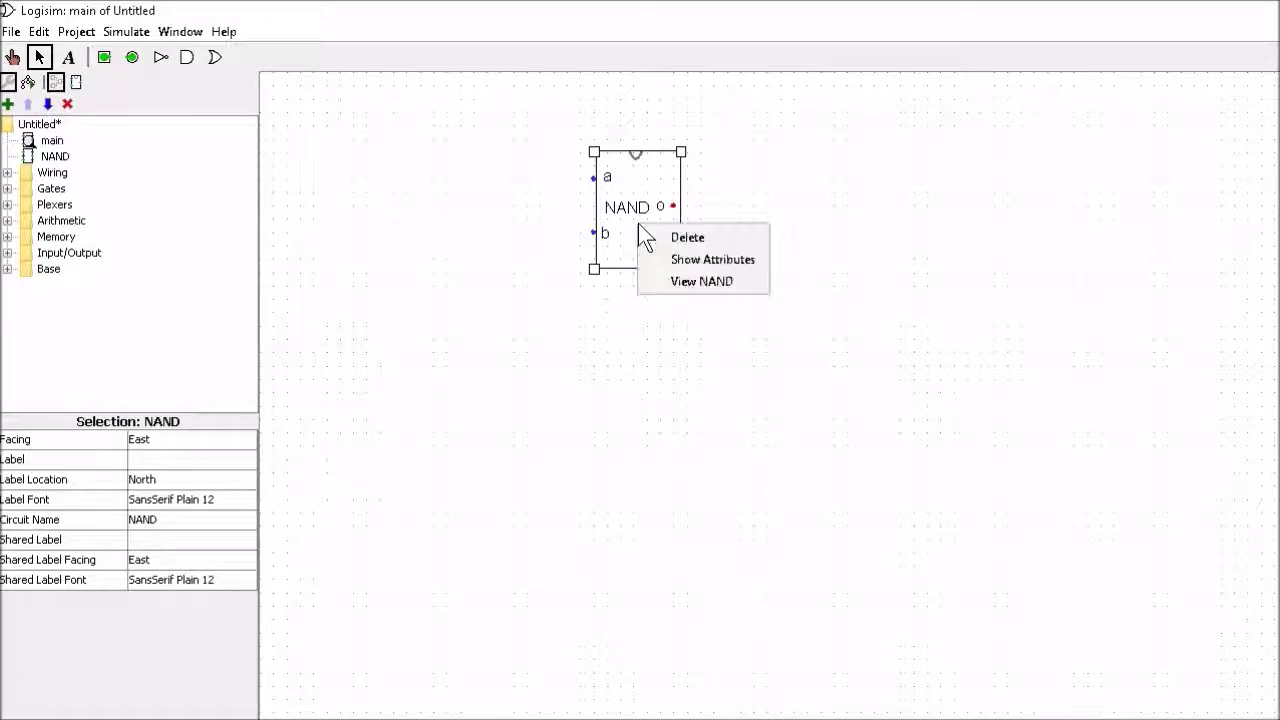
left_click(685, 283)
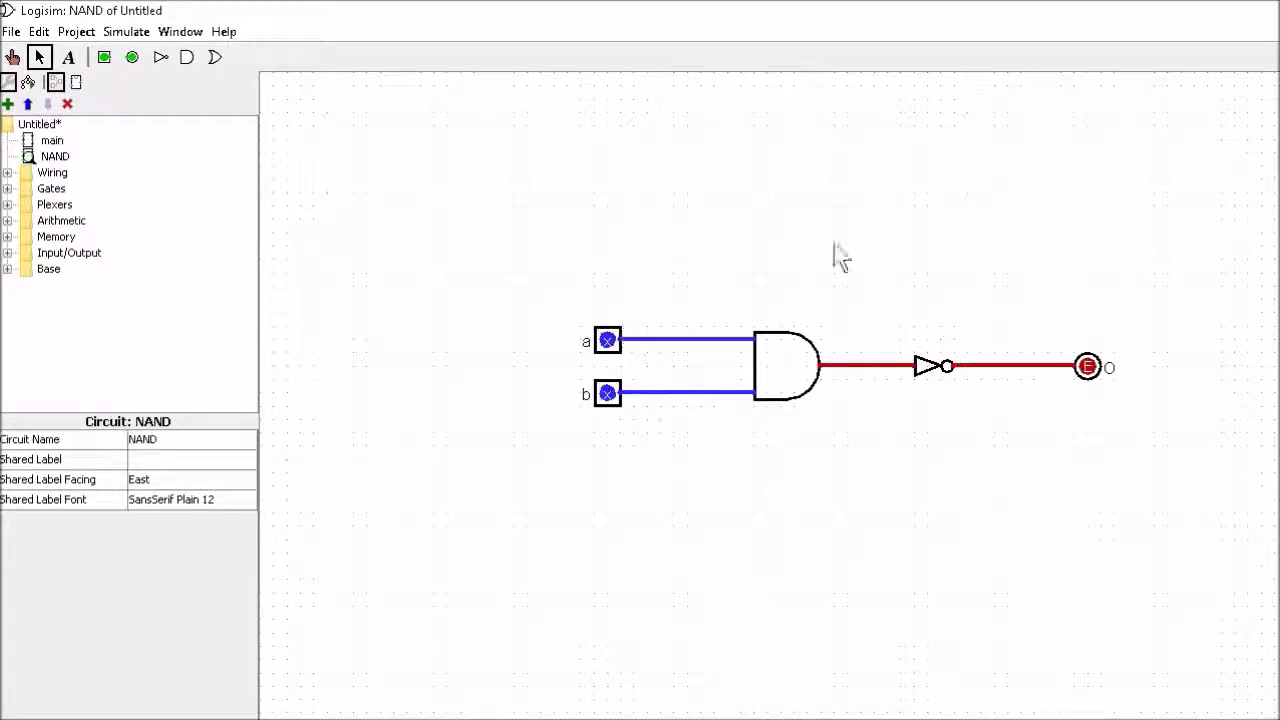
double_click(55, 145)
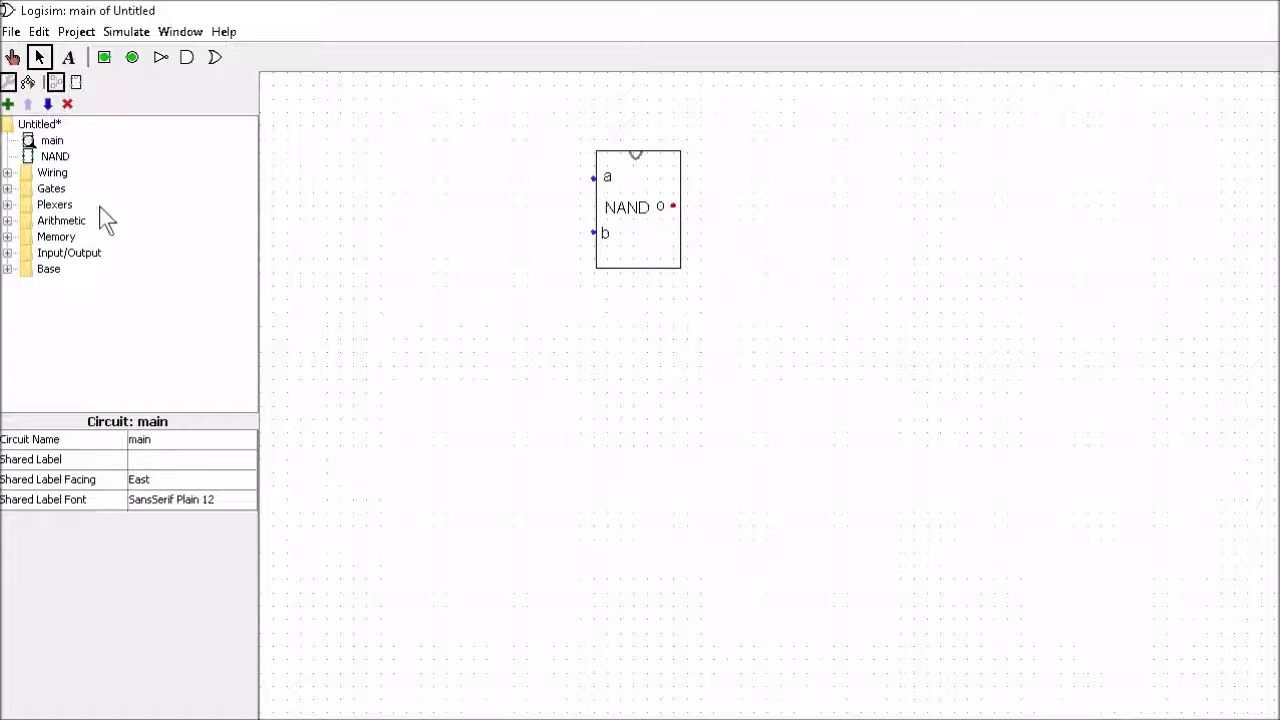
Place four NAND subcircuit blocks stacked in a column.
left_click(55, 156)
left_click(670, 339)
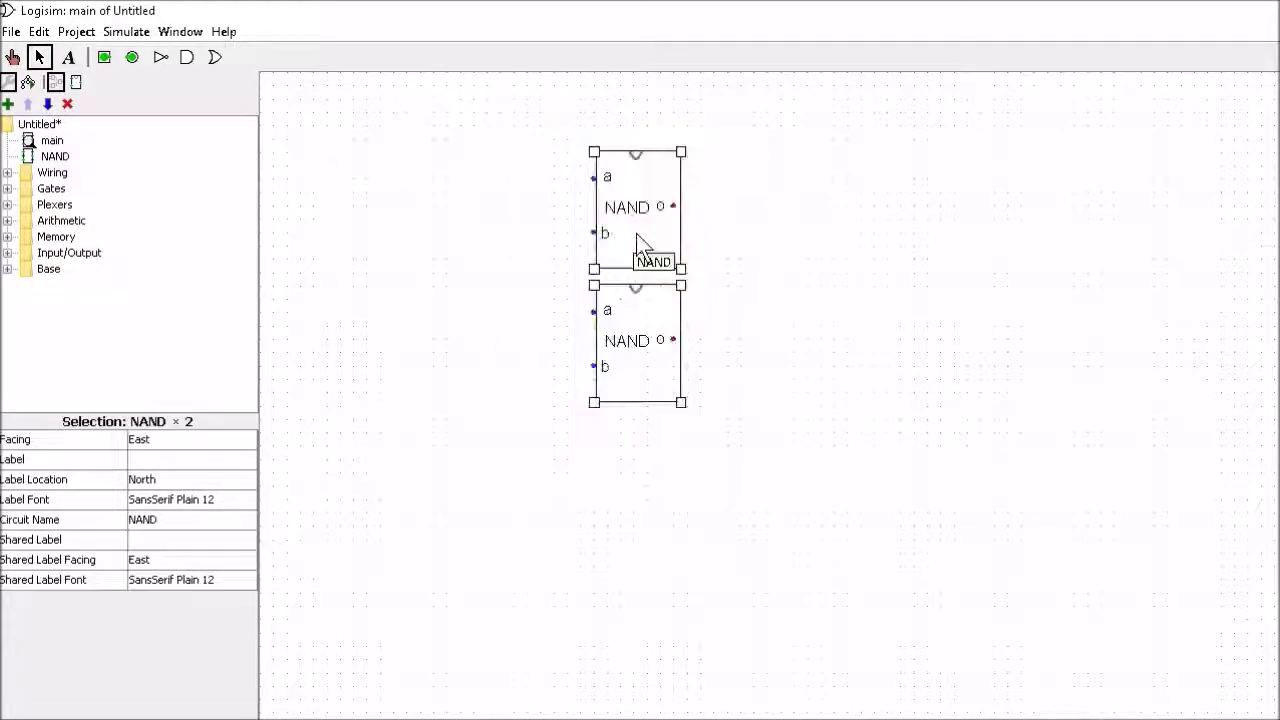
left_click_drag(636, 233, 680, 586)
left_click(650, 215)
left_click_drag(650, 215, 660, 500)
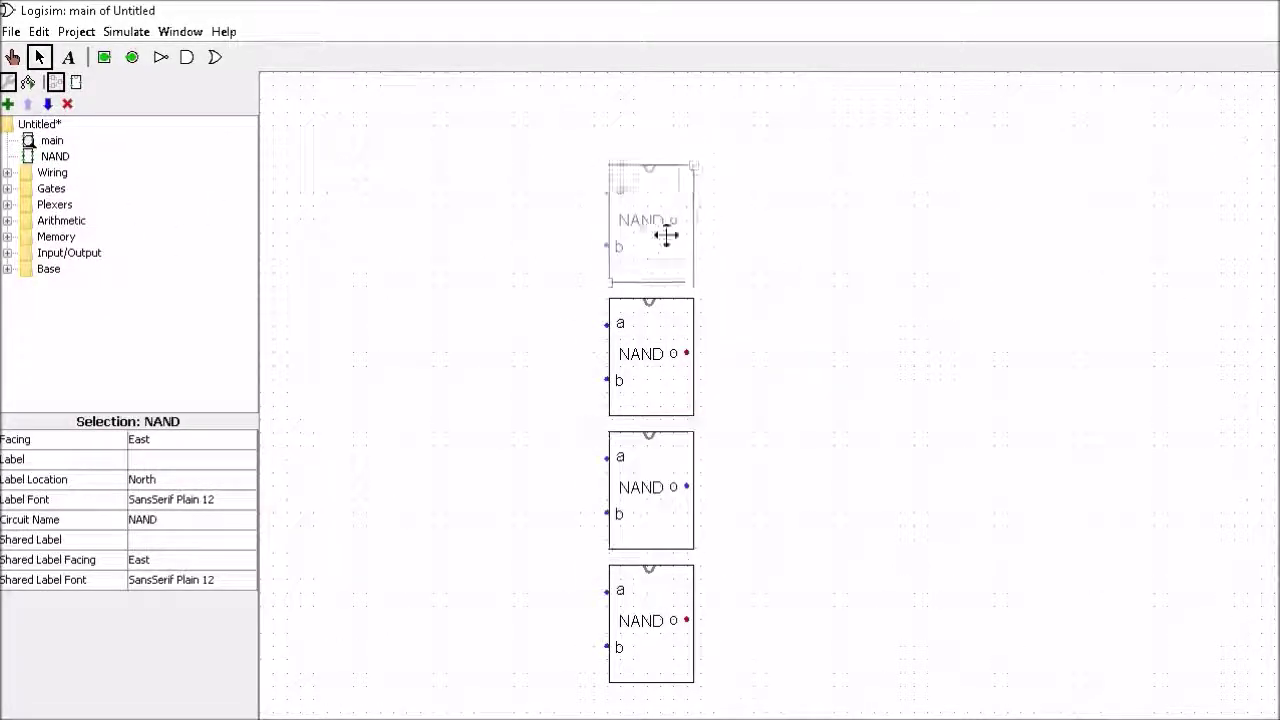
left_click(667, 234)
Add a four-input NOR gate, wire all four NAND outputs into it, and add an output wire.
left_click(7, 188)
left_click(84, 284)
left_click(988, 393)
key("4")
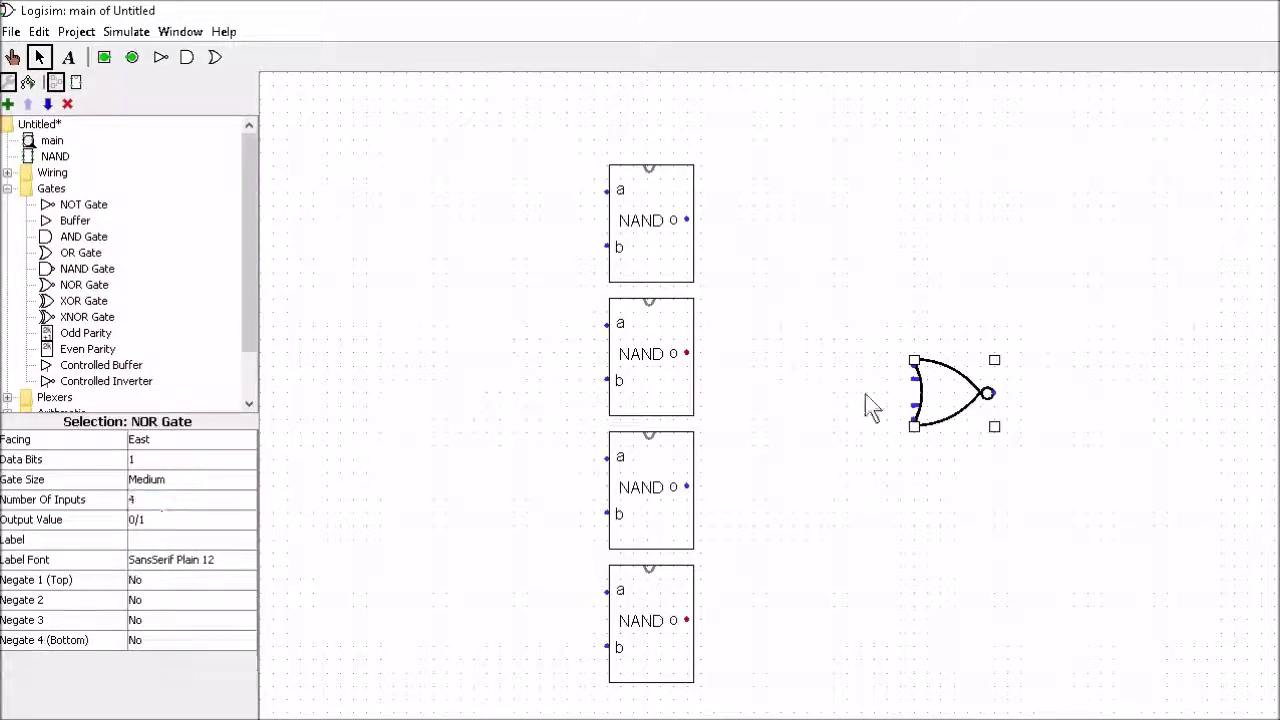
mouse_move(686, 219)
left_mouse_down()
mouse_move(857, 378)
mouse_move(918, 365)
left_mouse_up()
mouse_move(686, 352)
left_mouse_down()
mouse_move(877, 398)
mouse_move(918, 378)
left_mouse_up()
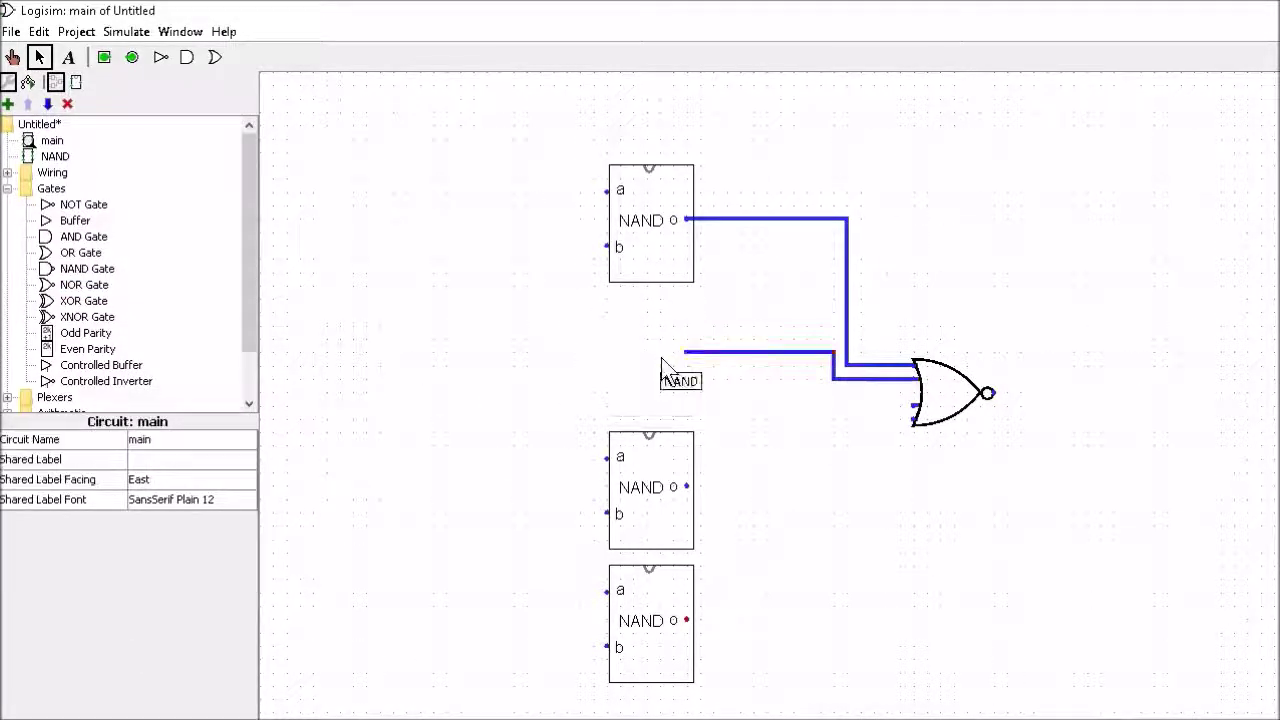
mouse_move(686, 486)
left_mouse_down()
mouse_move(840, 415)
mouse_move(918, 405)
left_mouse_up()
left_click_drag(686, 619, 918, 418)
left_click_drag(988, 393, 1116, 393)
Draw input wires to the a and b pins of all four NAND blocks.
left_click_drag(608, 190, 510, 190)
left_click_drag(608, 245, 510, 245)
left_click_drag(608, 324, 510, 324)
left_click_drag(608, 379, 527, 380)
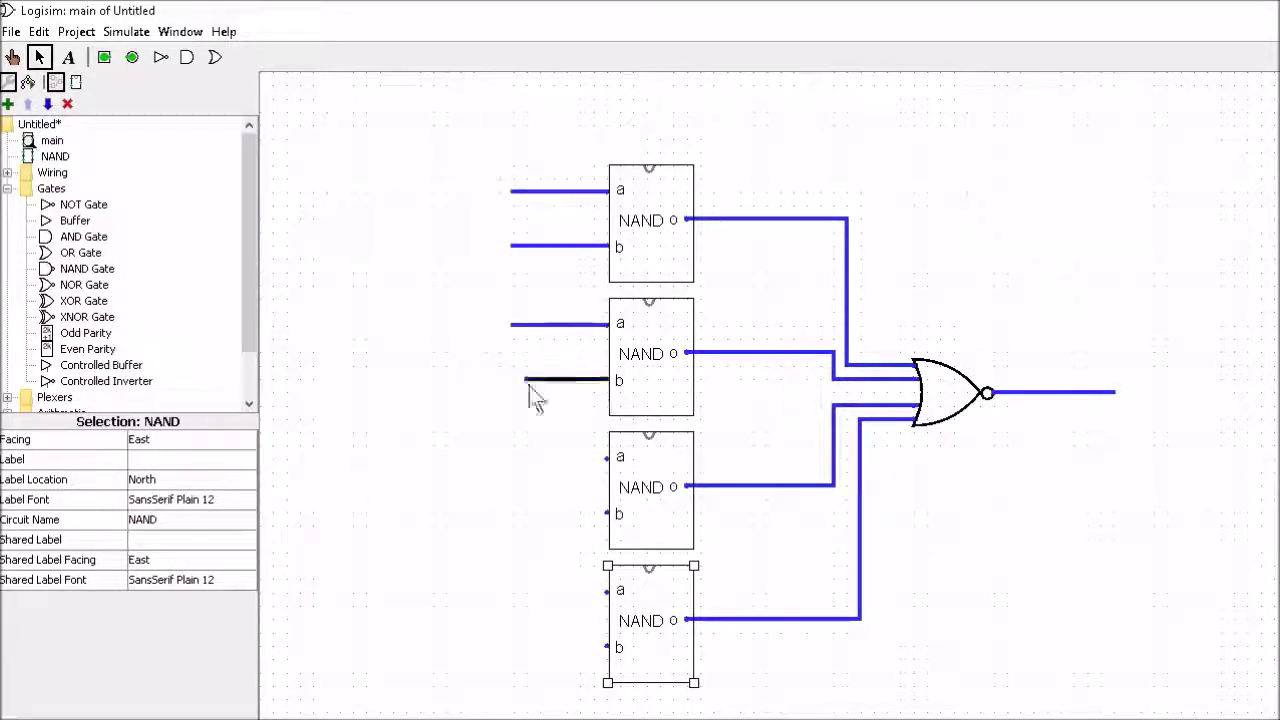
left_click_drag(608, 459, 524, 459)
left_click_drag(608, 513, 510, 513)
left_click_drag(608, 591, 510, 591)
left_click_drag(608, 646, 510, 646)
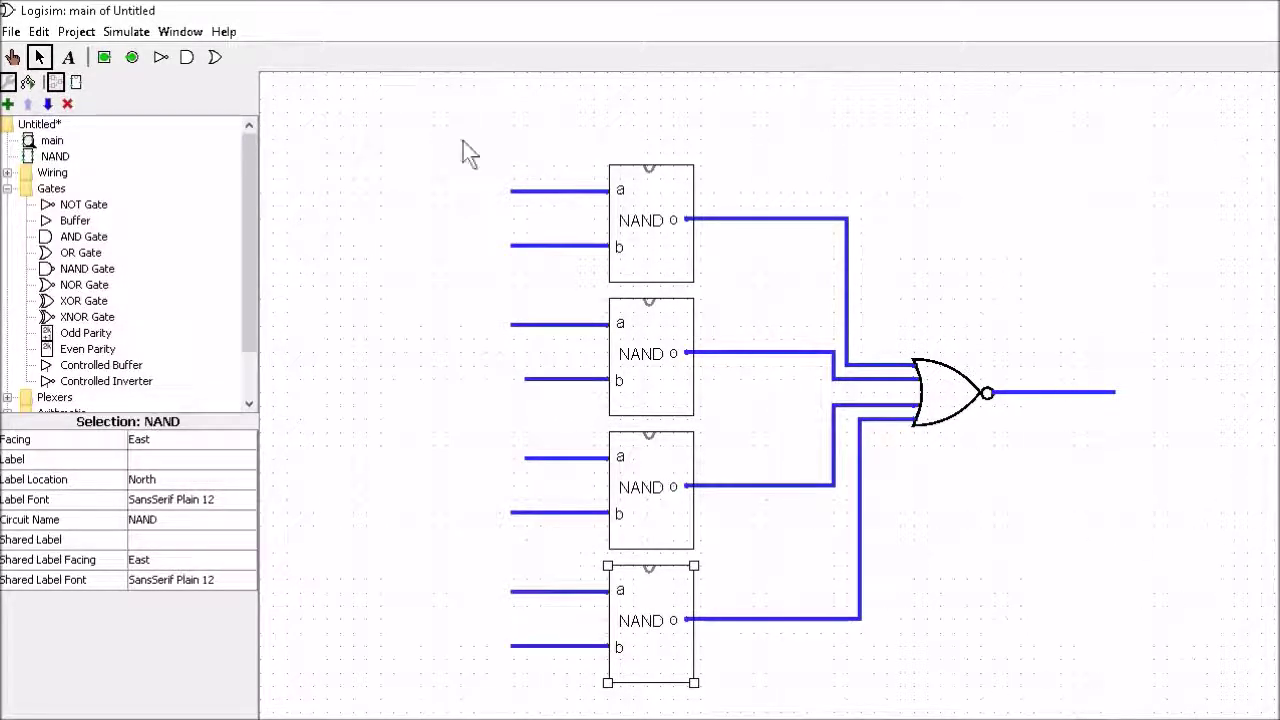
Select the whole circuit and shift it up and to the right.
left_click(470, 153)
key("ctrl+a")
left_click_drag(656, 347, 697, 320)
left_click(1153, 540)
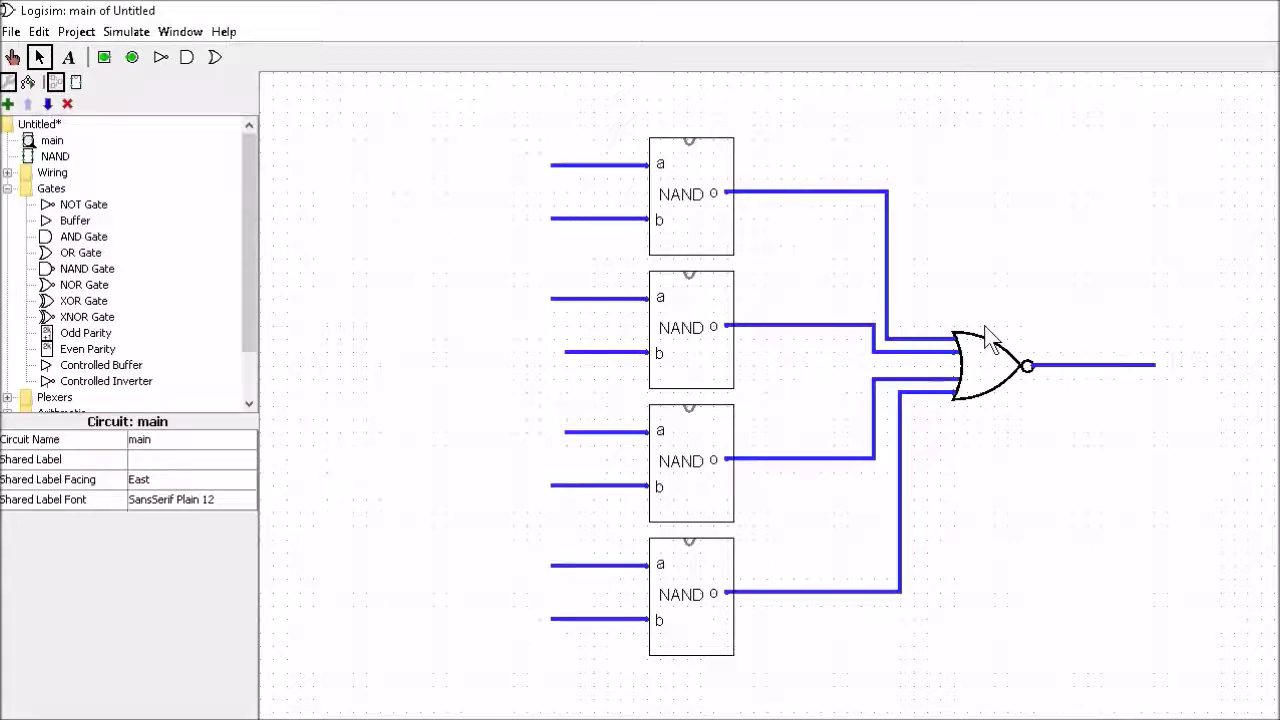
Add an output pin at the NOR gate's output and expand the Wiring library.
left_click(131, 57)
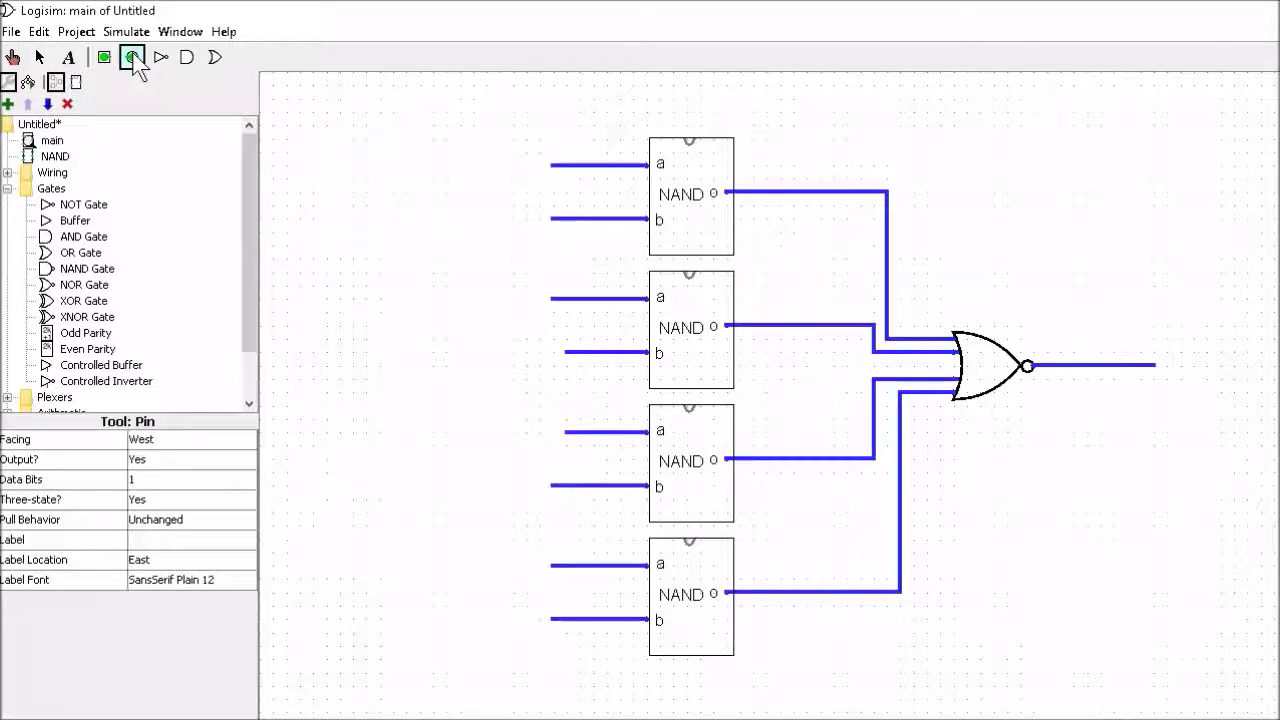
left_click(1165, 367)
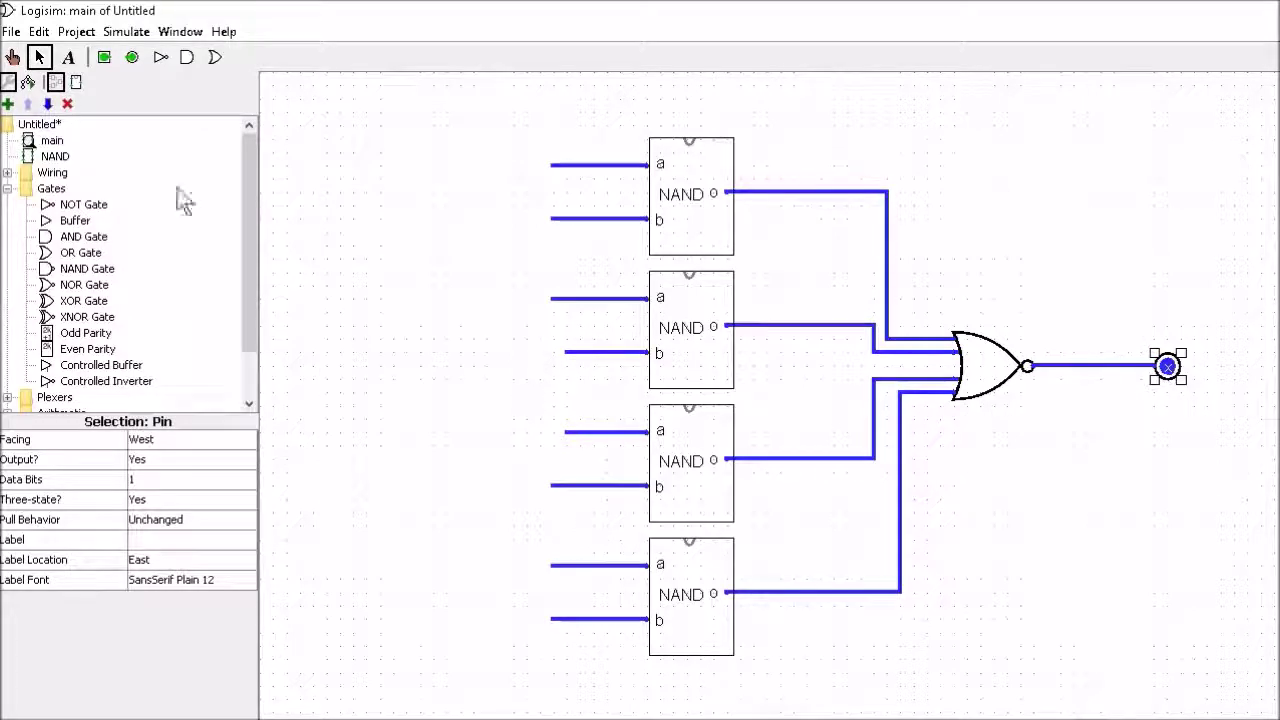
left_click(591, 432)
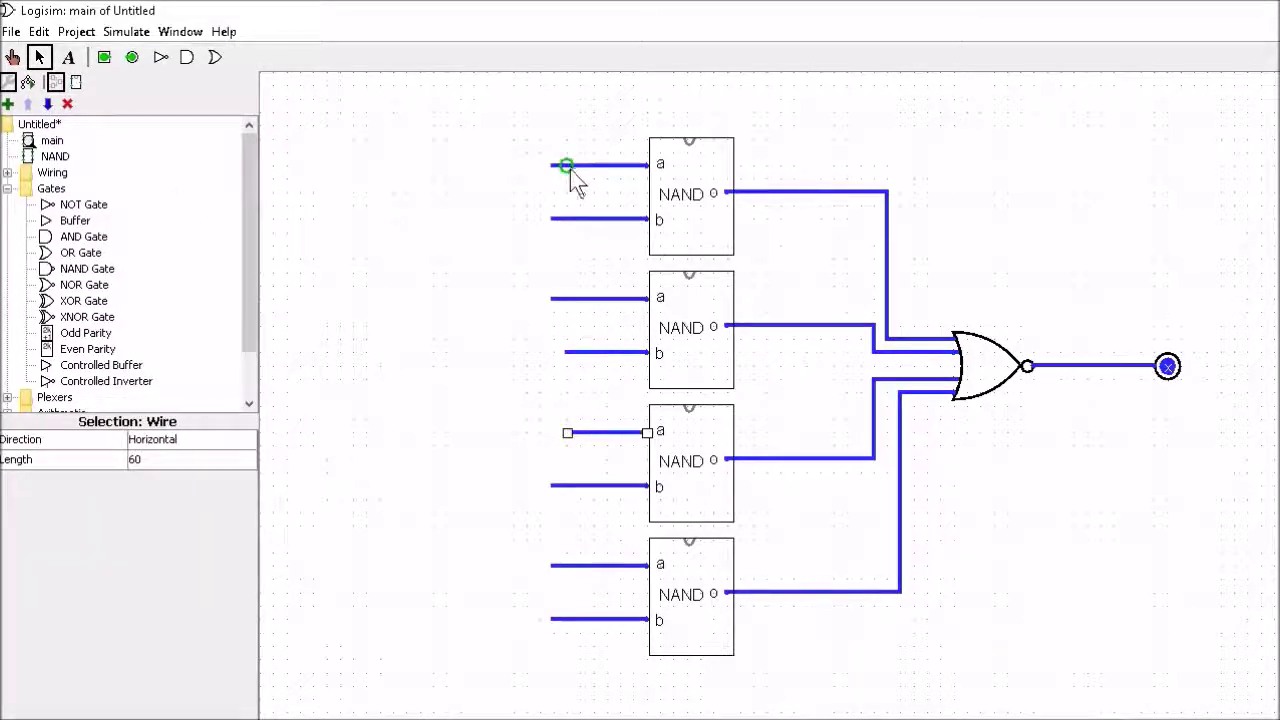
left_click(490, 216)
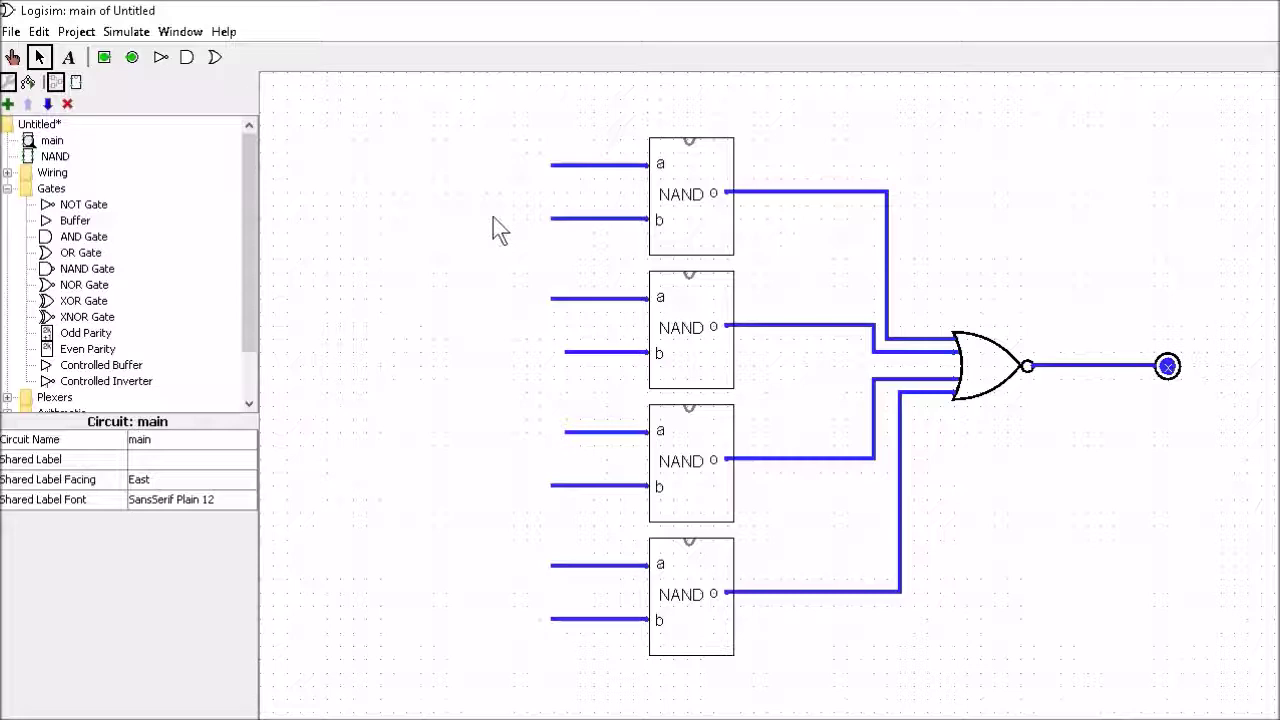
left_click(8, 173)
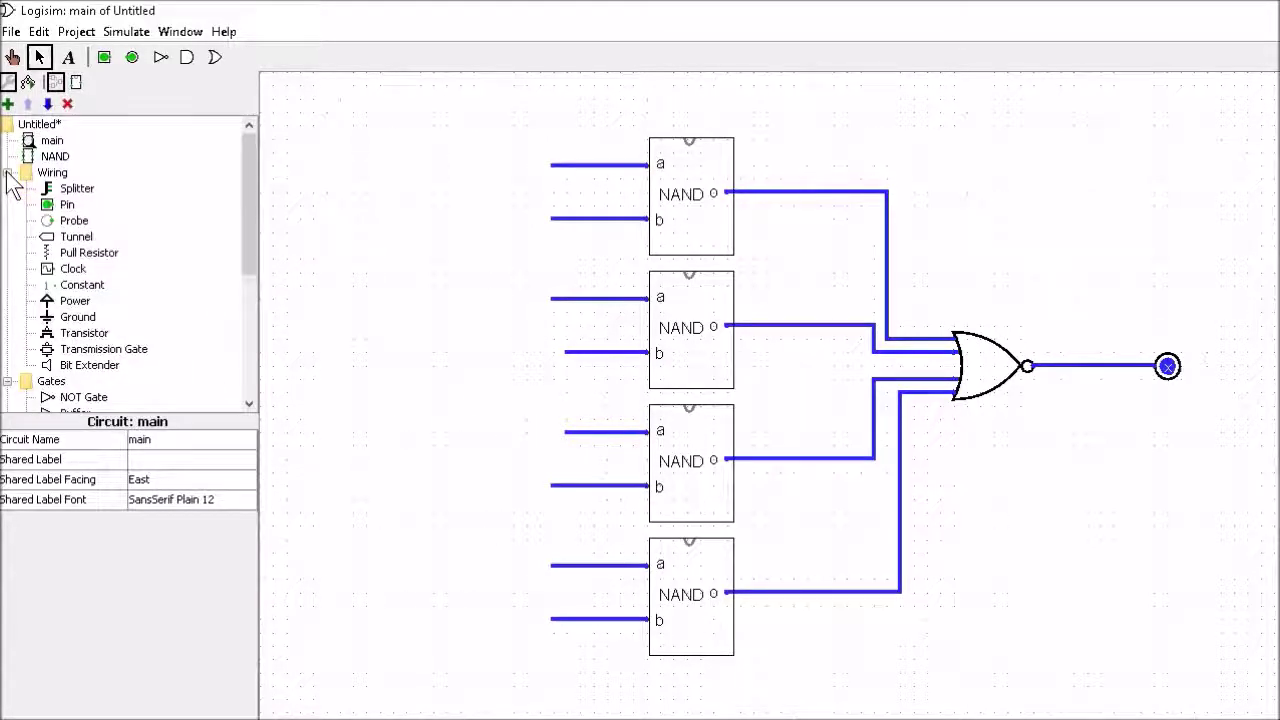
Place a splitter with Fan Out 8 and 8-bit input, and move it beside the NAND inputs.
left_click(78, 190)
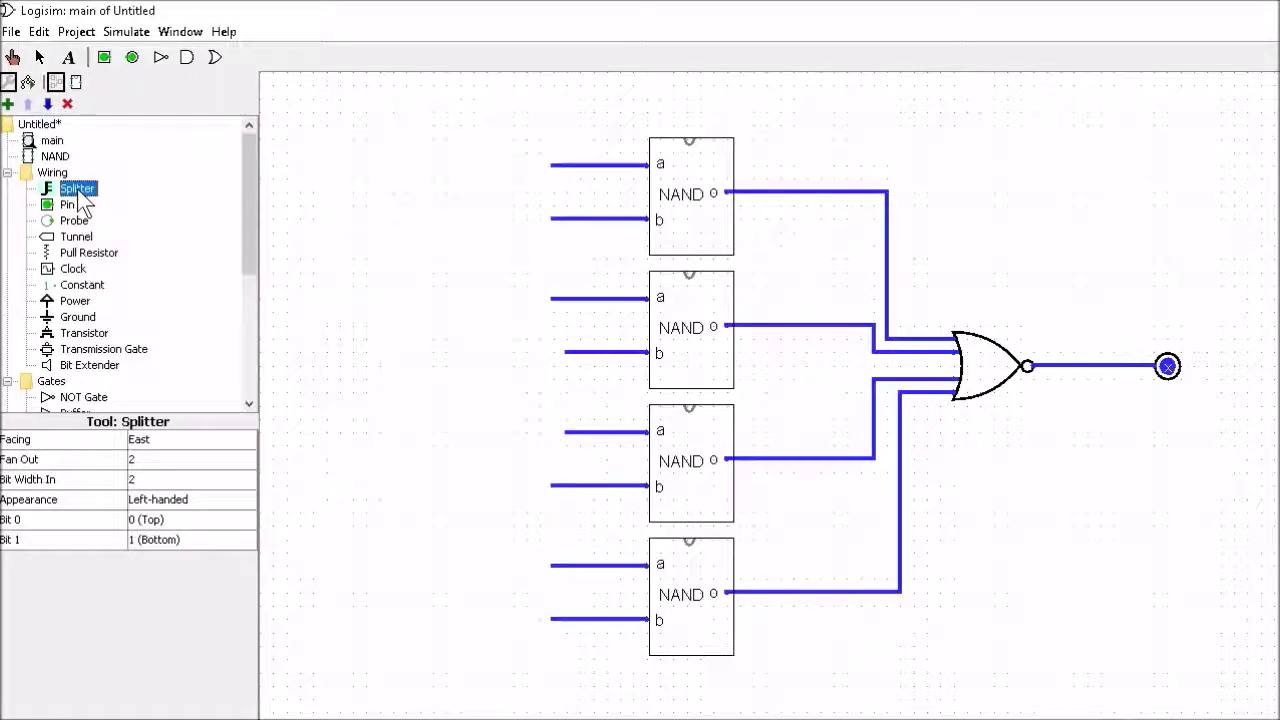
left_click(410, 190)
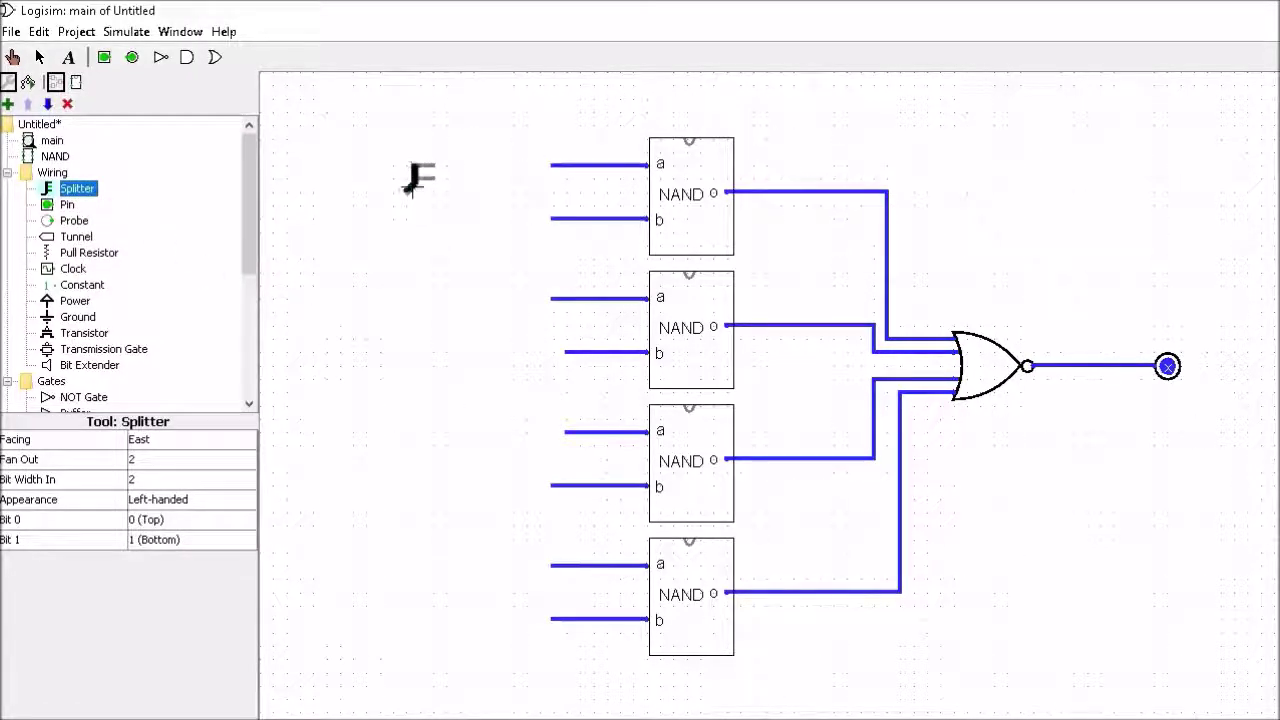
left_click(143, 460)
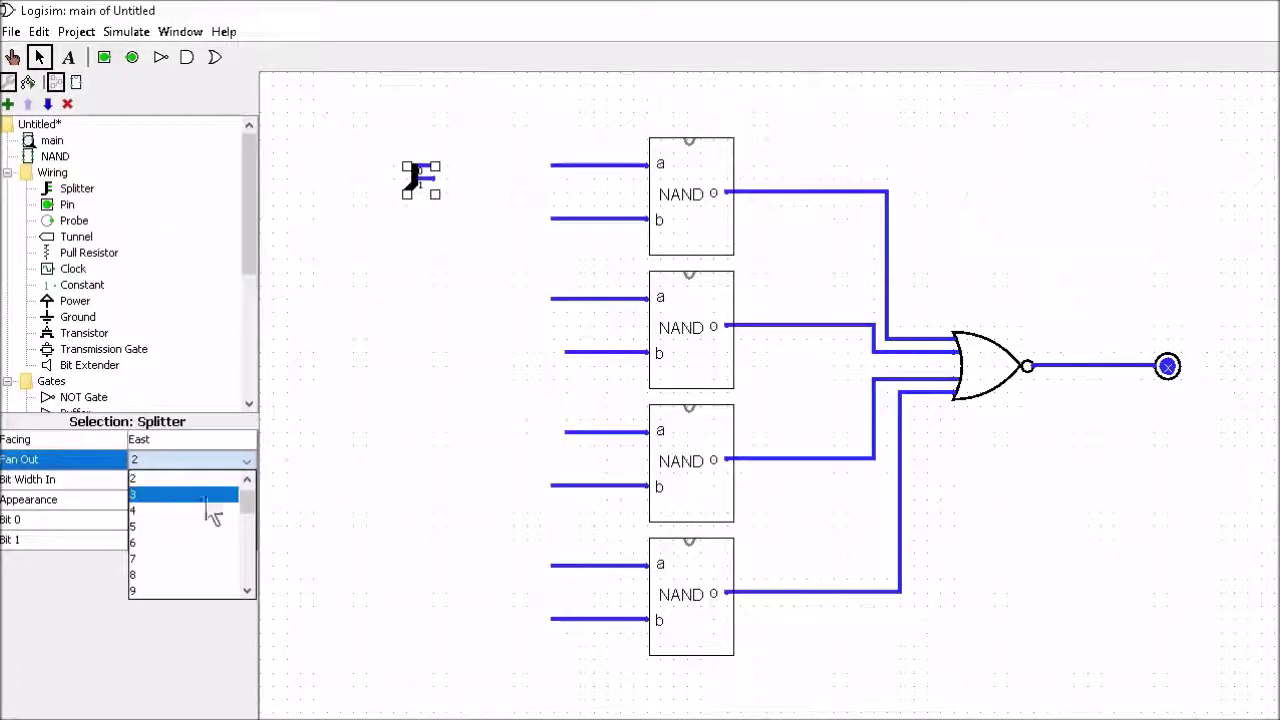
left_click(140, 575)
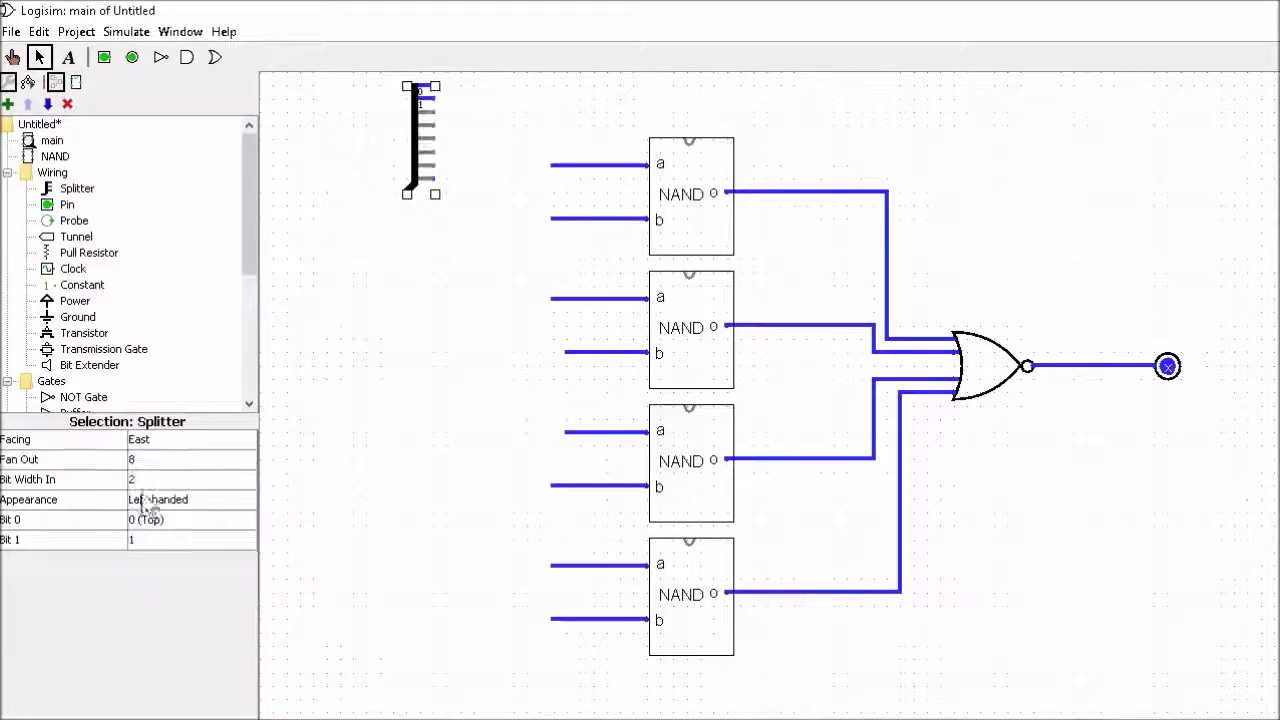
left_click(140, 480)
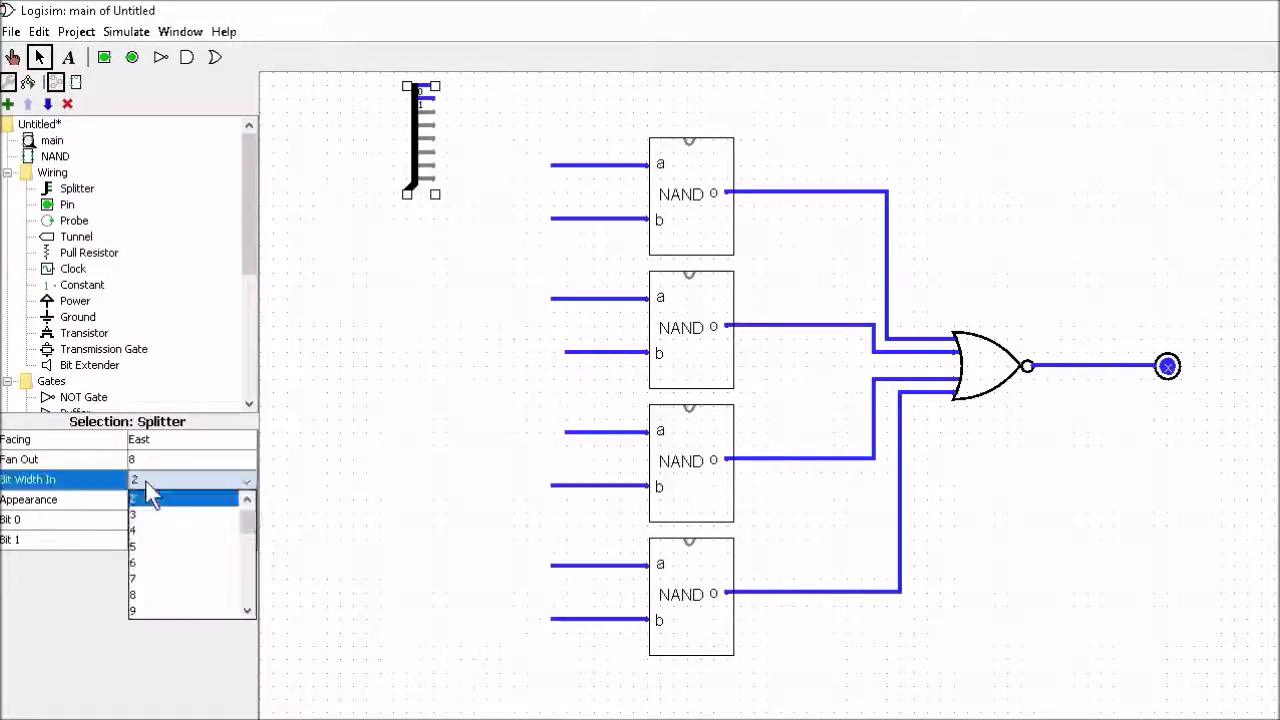
left_click(160, 596)
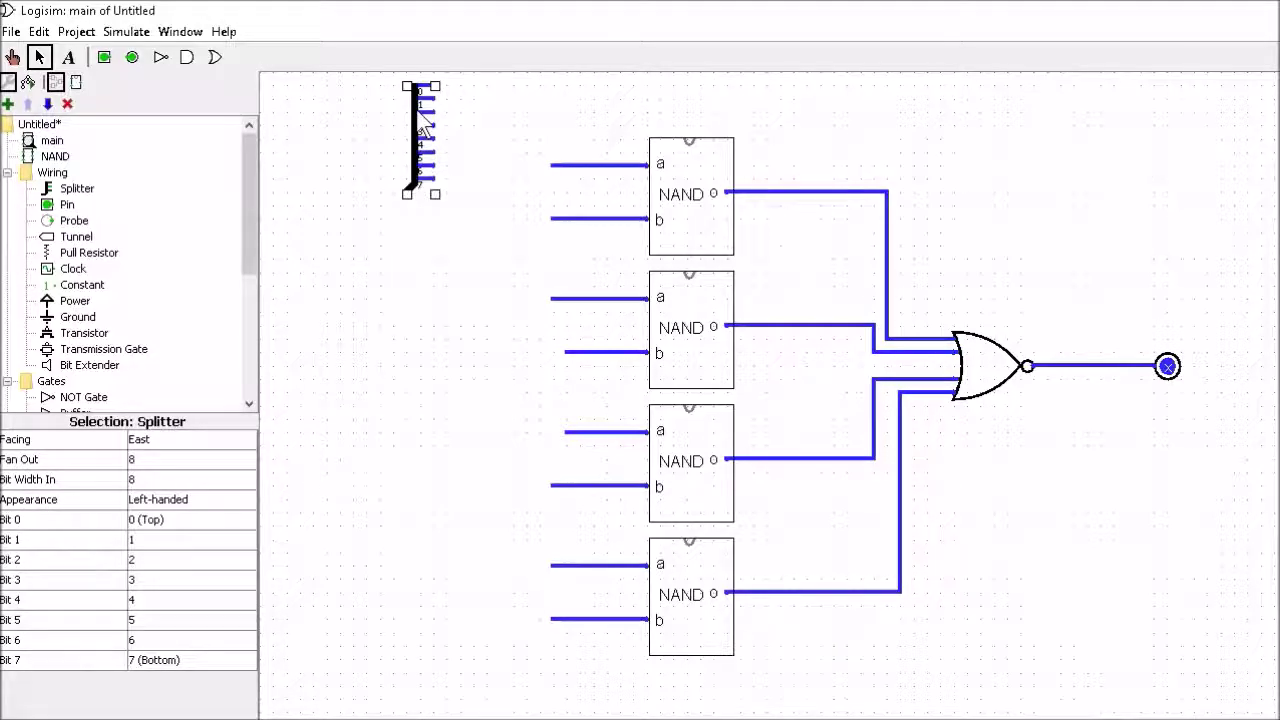
mouse_move(407, 100)
left_mouse_down()
mouse_move(407, 193)
mouse_move(407, 178)
left_mouse_up()
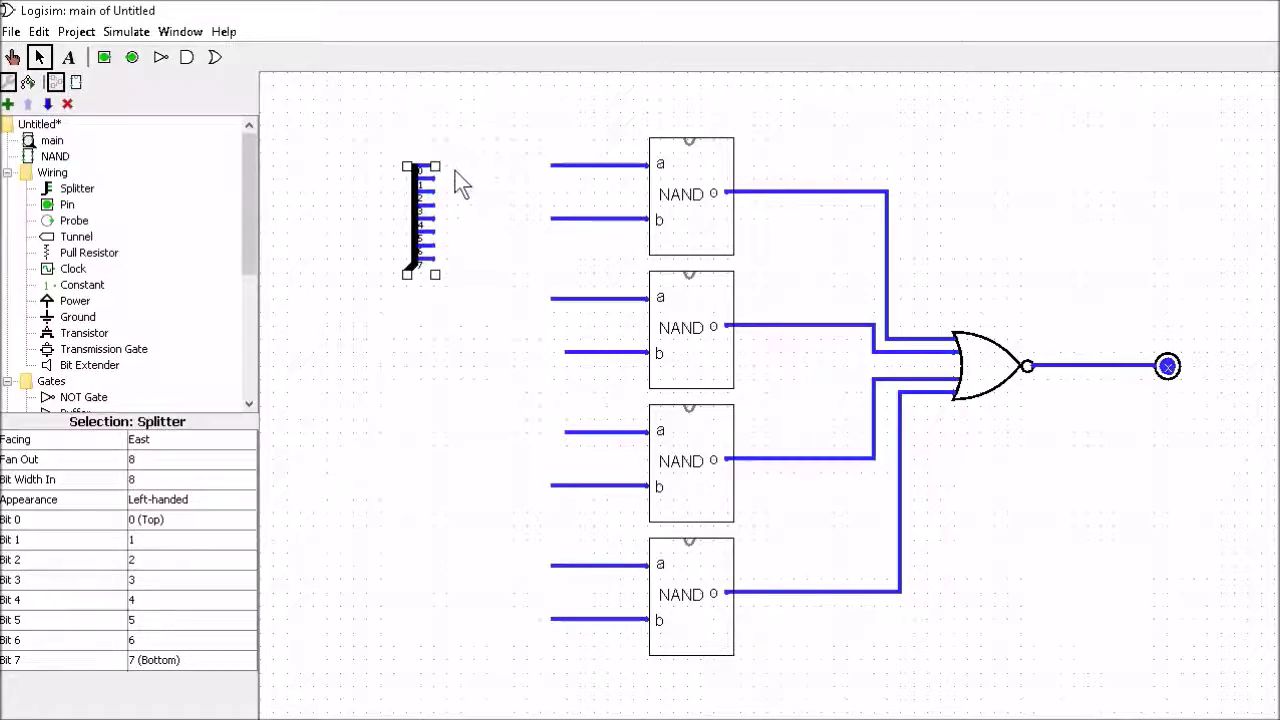
Run wires from splitter bits 0–7 in order to each NAND's a and b pins, top to bottom.
left_click_drag(426, 166, 554, 219)
left_click_drag(433, 192, 540, 298)
left_click_drag(433, 205, 526, 352)
left_click_drag(433, 218, 512, 431)
left_click_drag(433, 231, 499, 485)
mouse_move(433, 245)
left_mouse_down()
mouse_move(520, 566)
mouse_move(550, 565)
left_mouse_up()
left_click_drag(433, 258, 550, 618)
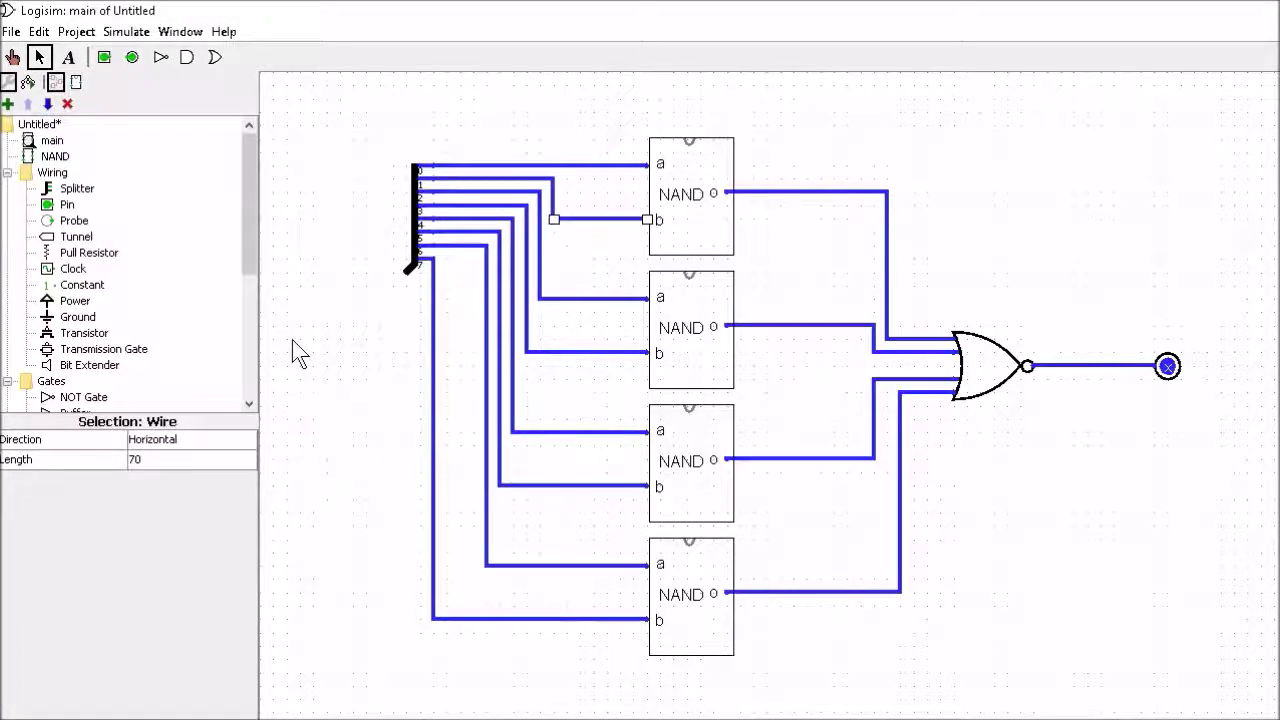
Place an 8-bit input pin at the splitter's input end.
left_click(58, 208)
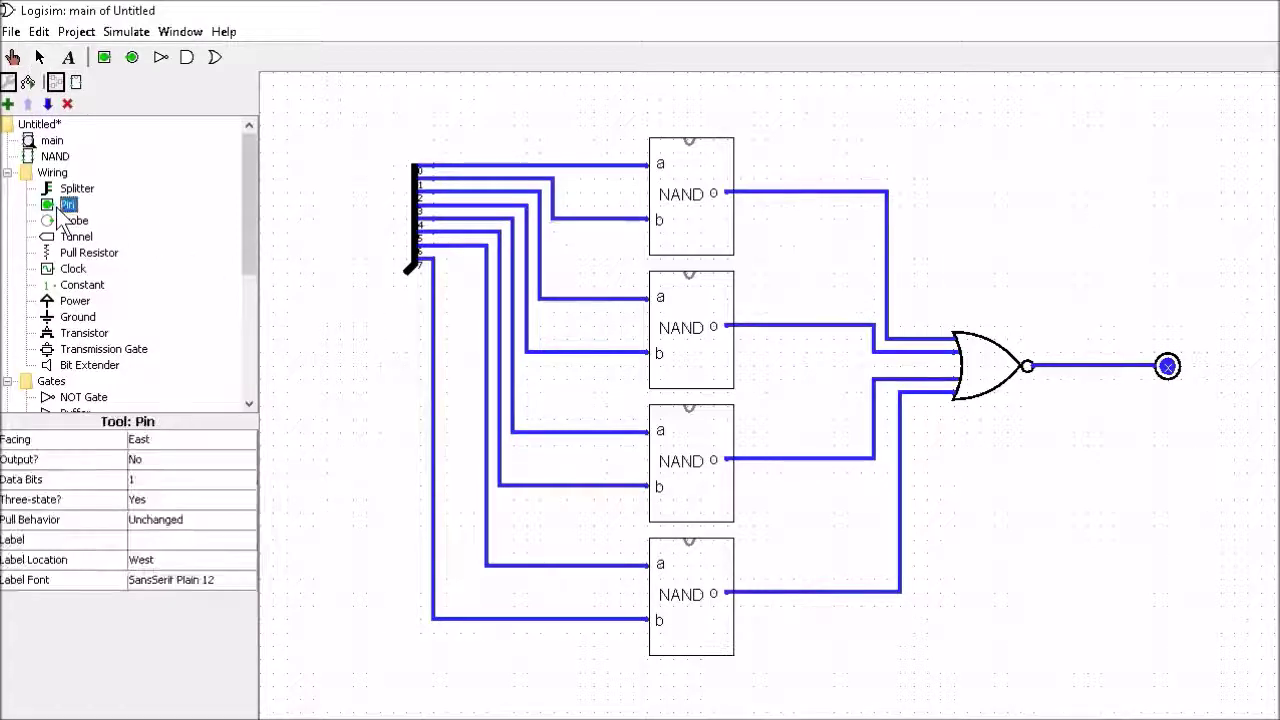
left_click(406, 272)
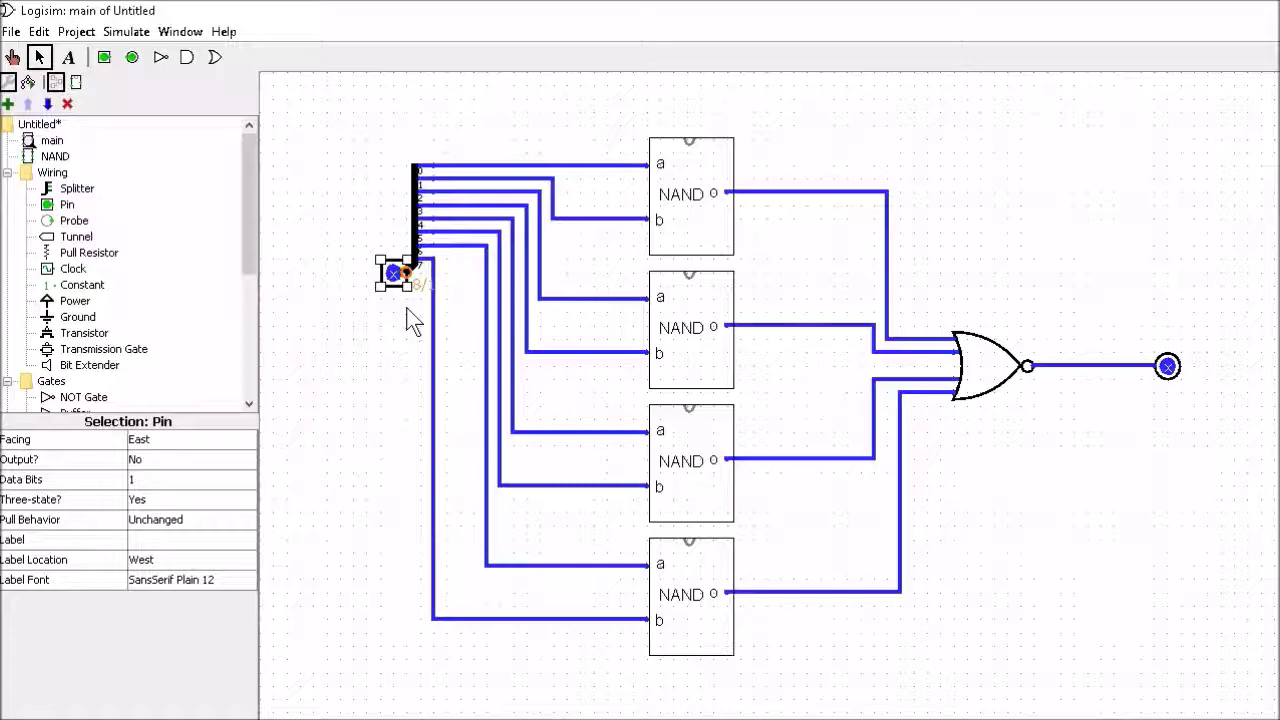
key("super+Down")
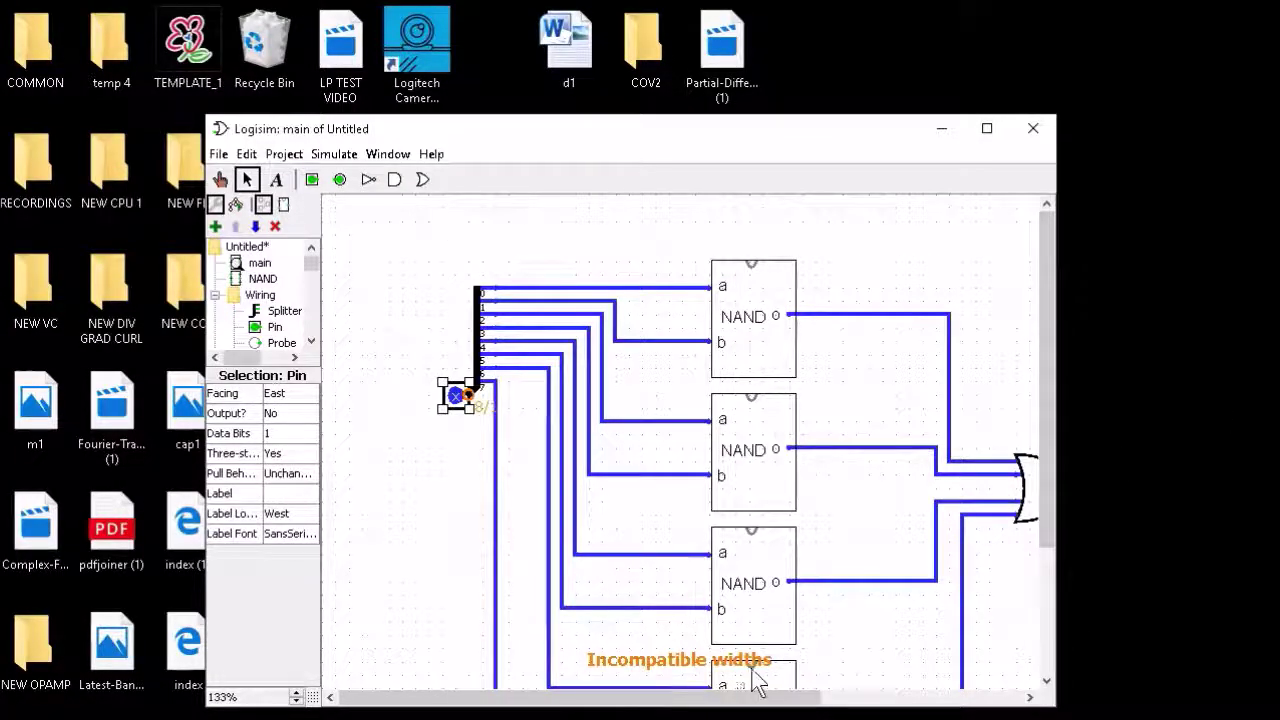
left_click(987, 128)
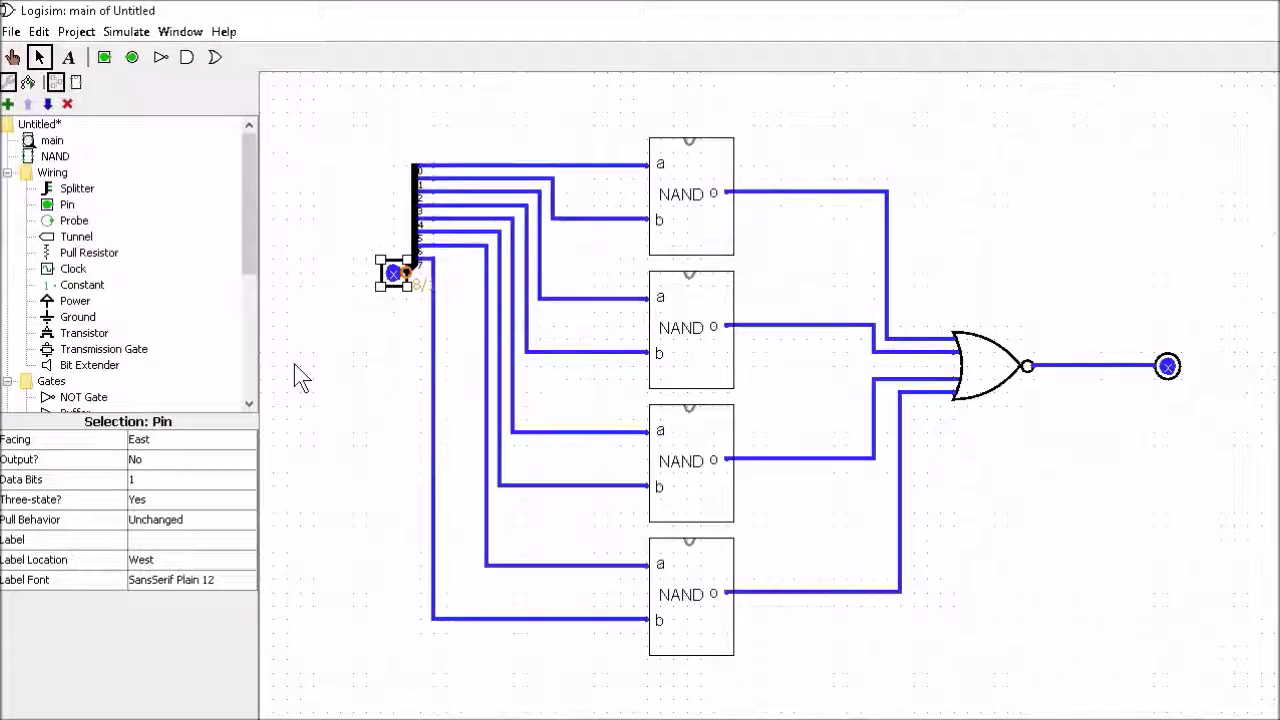
left_click(138, 481)
left_click(140, 611)
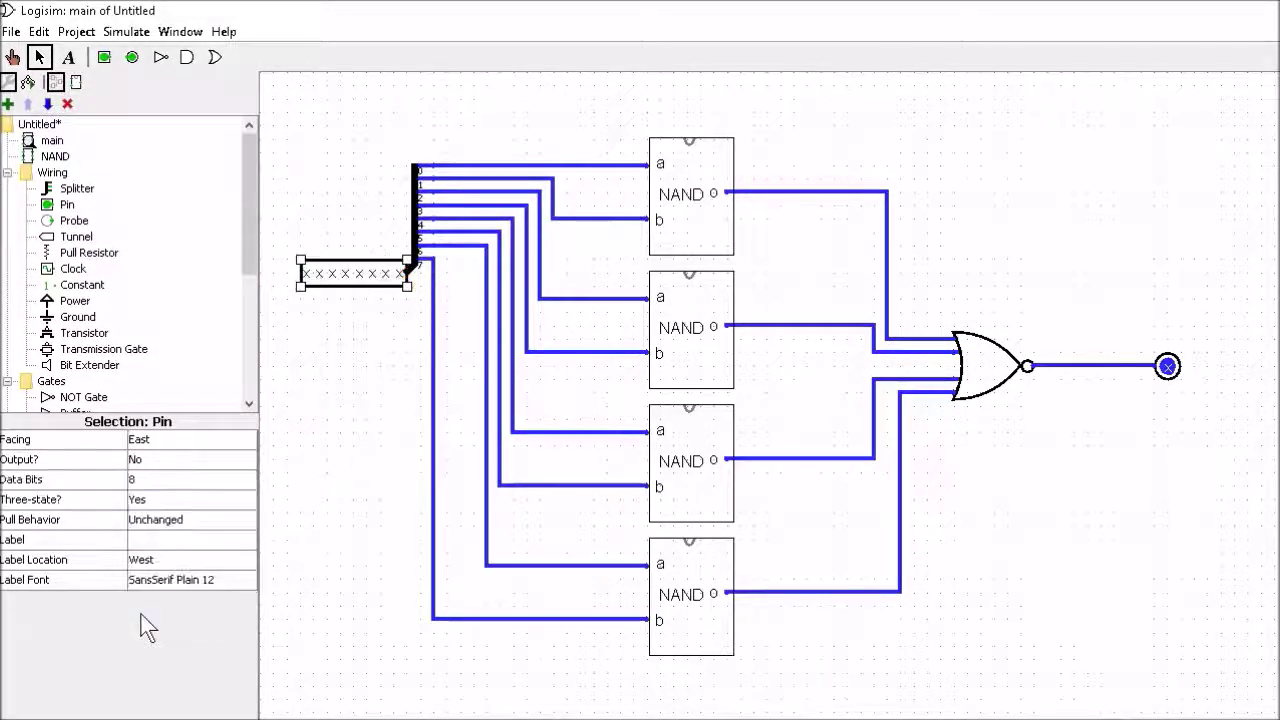
left_click(357, 371)
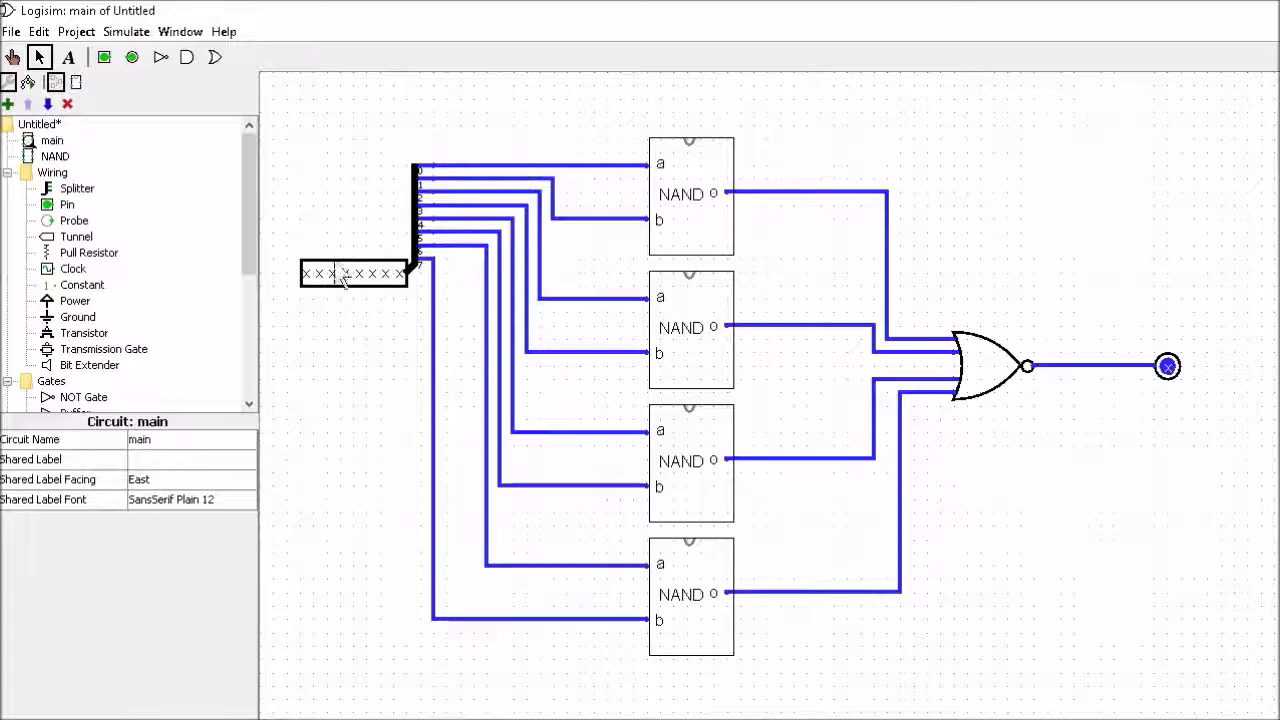
left_click(356, 280)
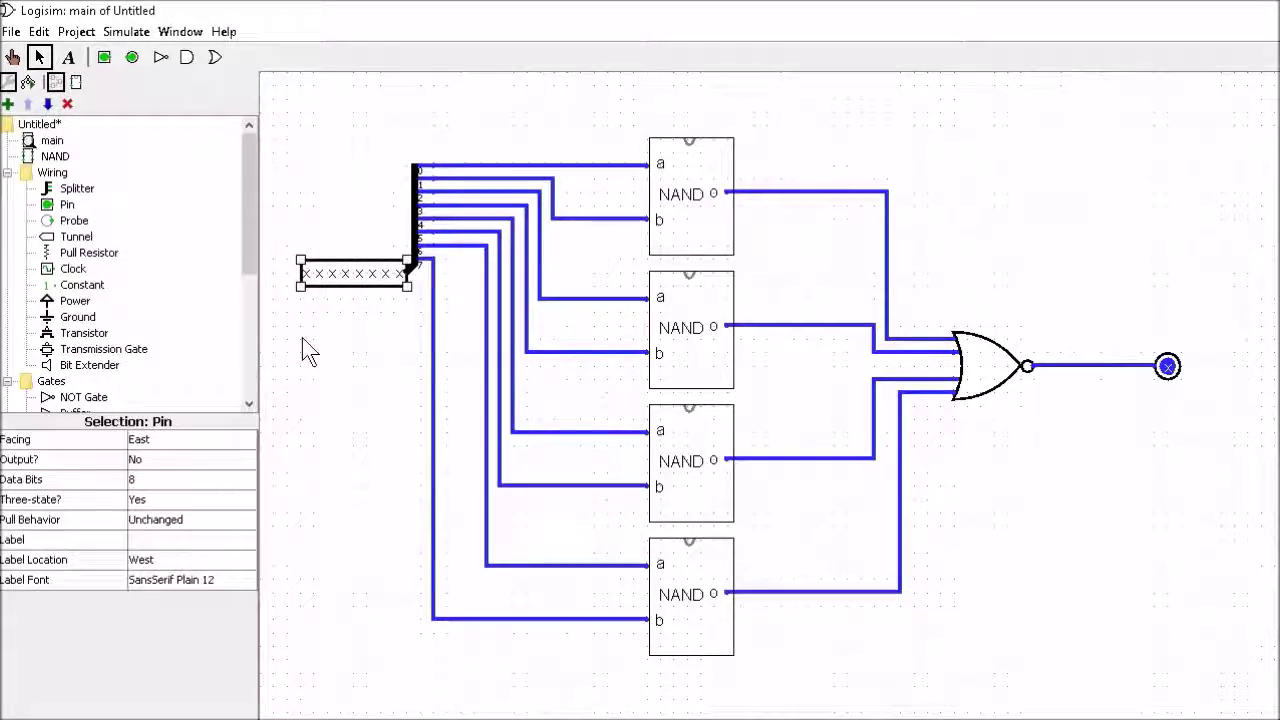
Label the input pin 'i' and the output pin after the NOR 'o'.
left_click(185, 540)
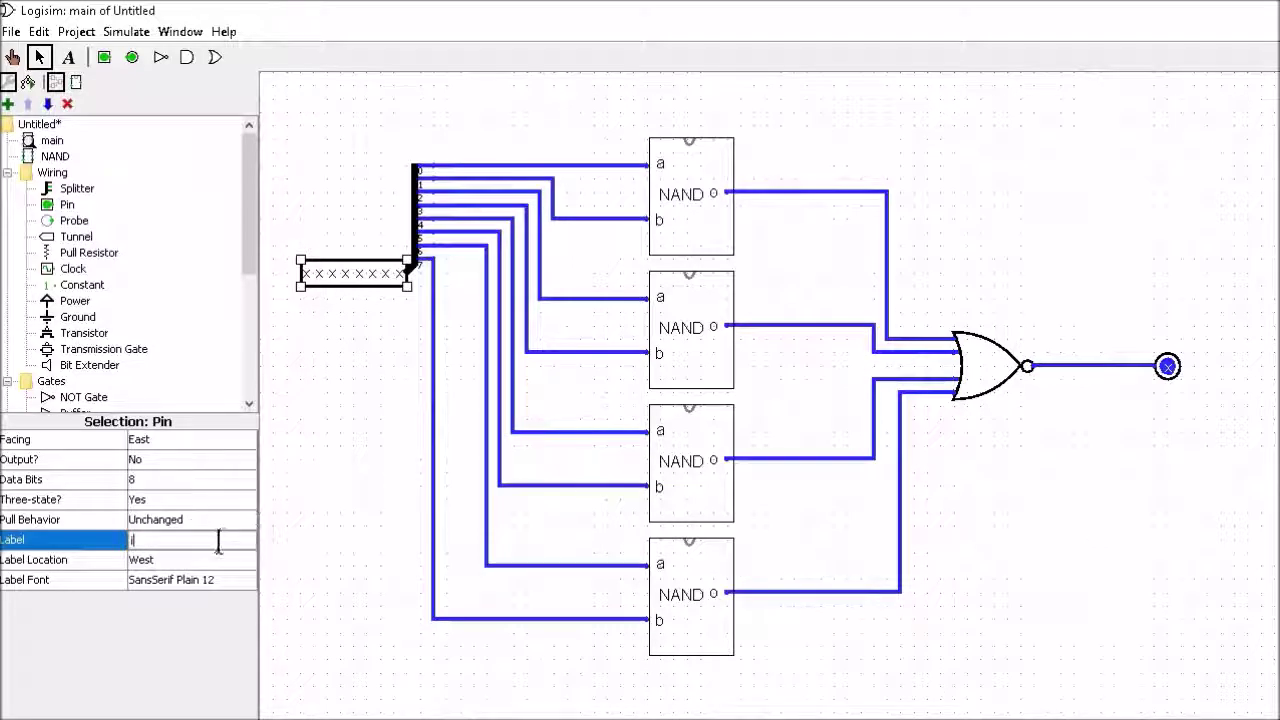
key("Return")
left_click(360, 400)
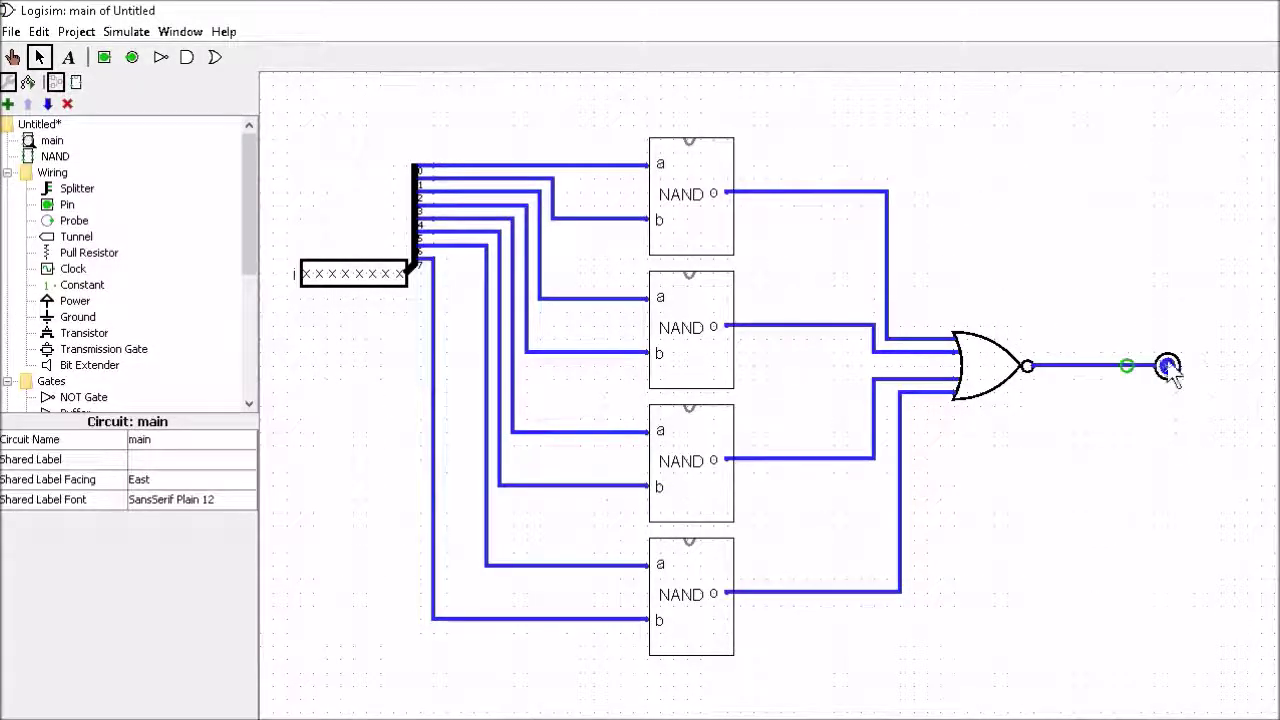
left_click(1168, 366)
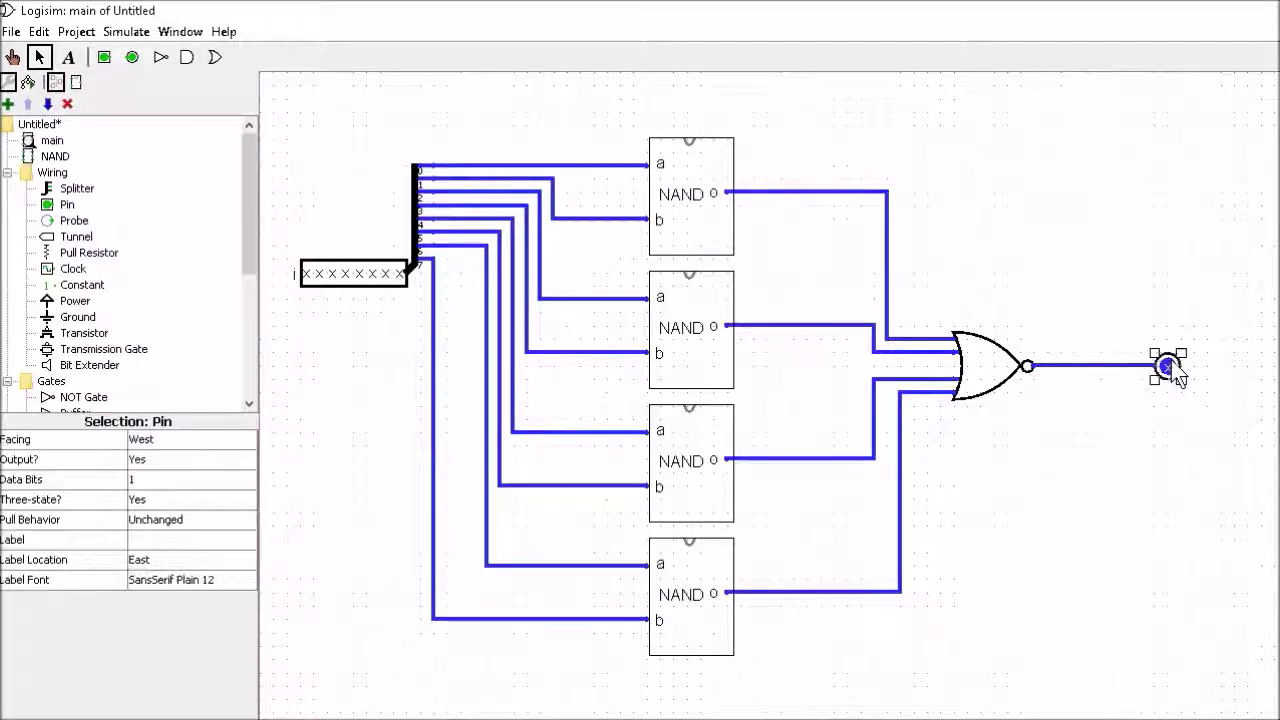
left_click(166, 540)
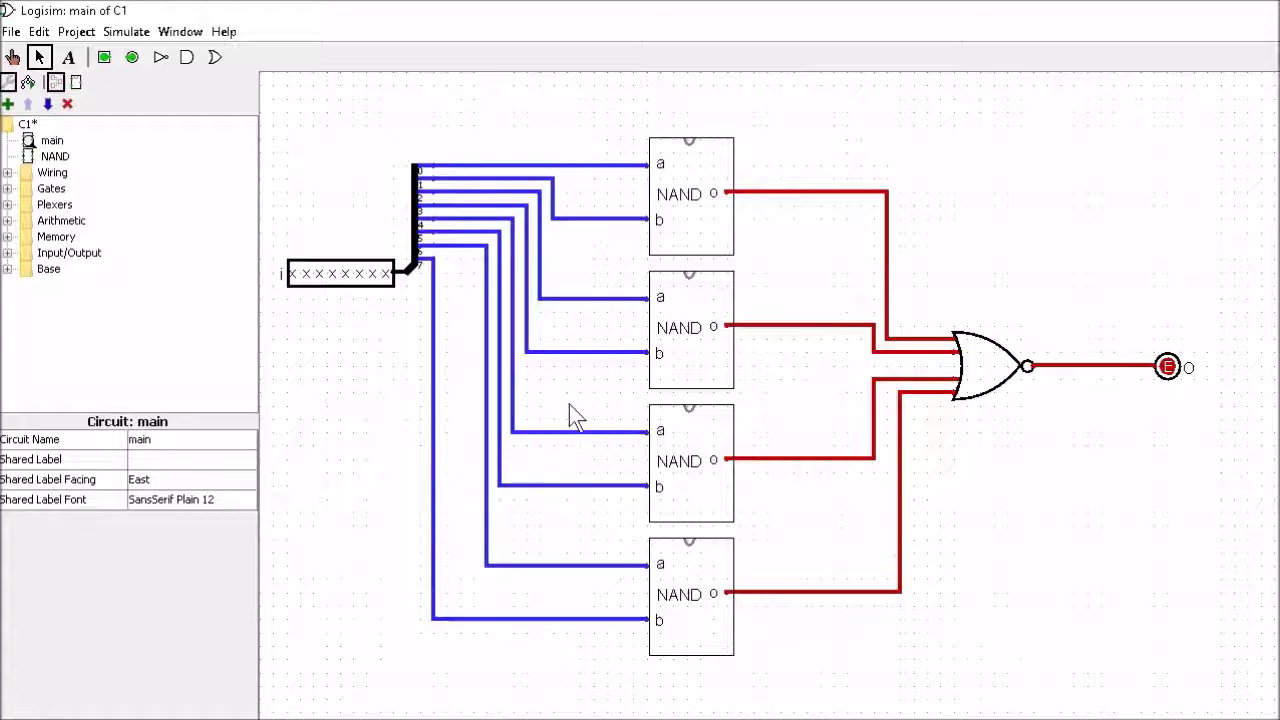
Add a new circuit named C1 to the project.
left_click(76, 31)
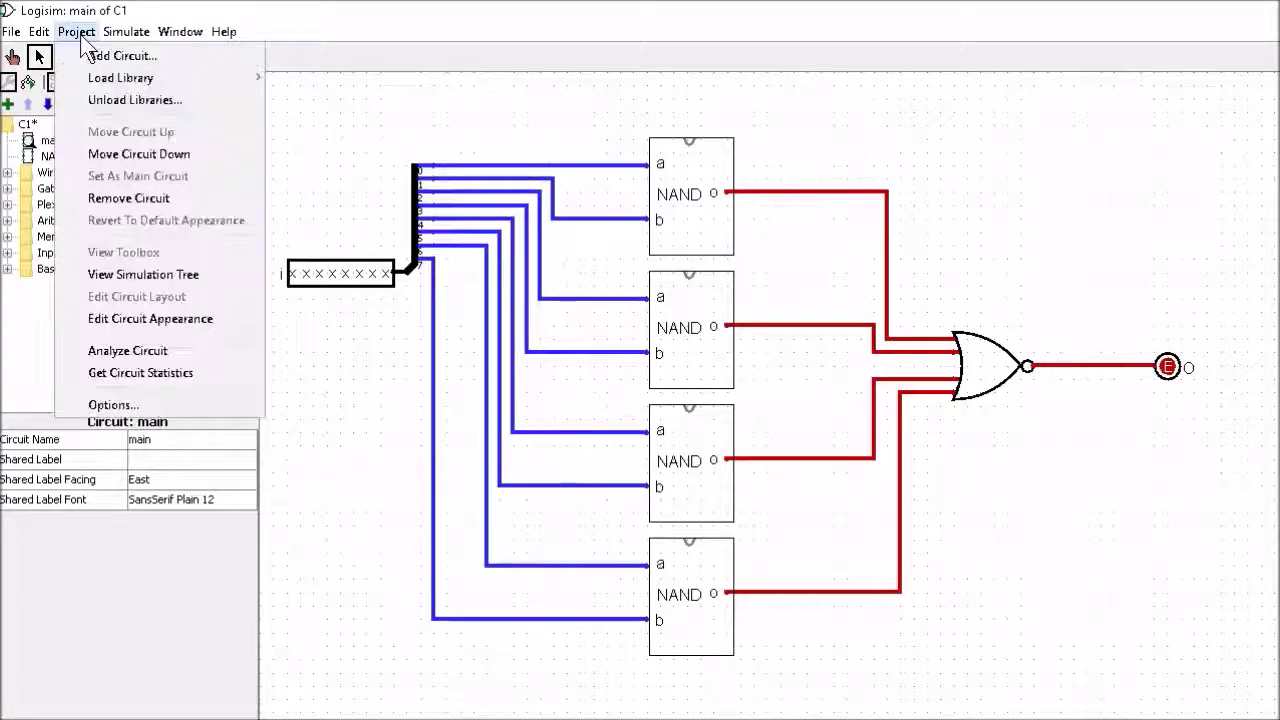
left_click(115, 57)
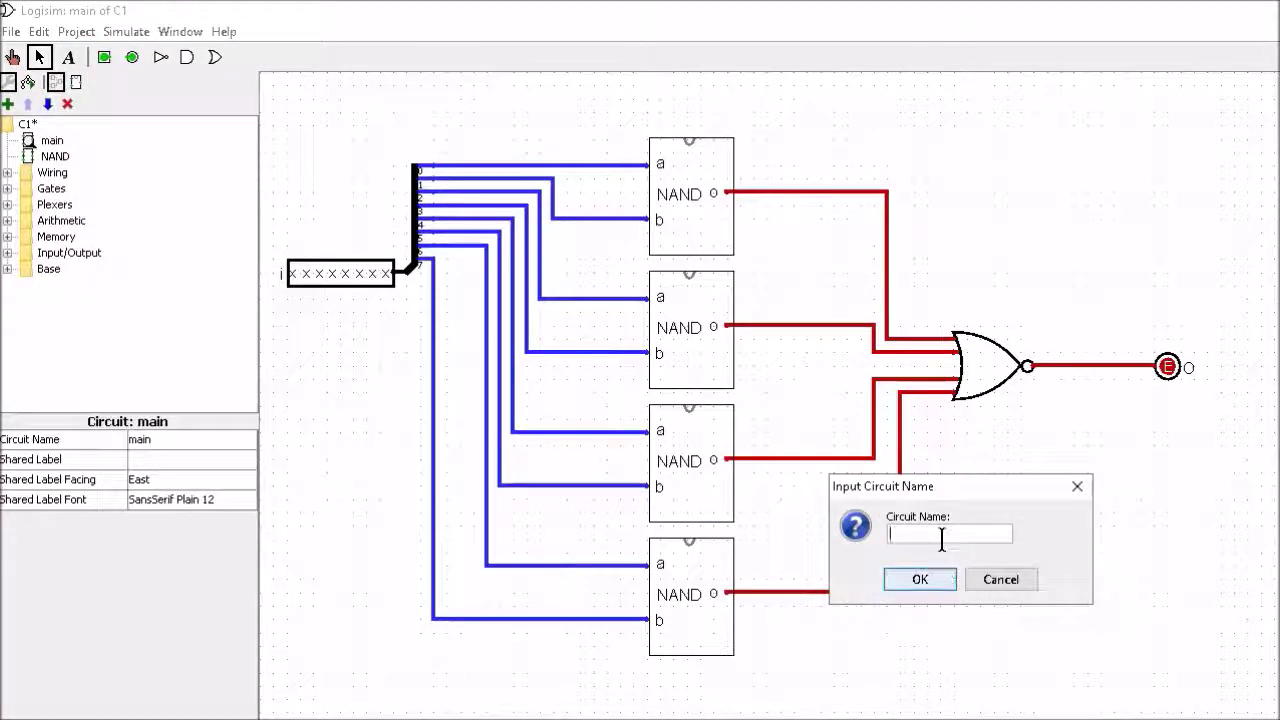
type("C1")
left_click(913, 584)
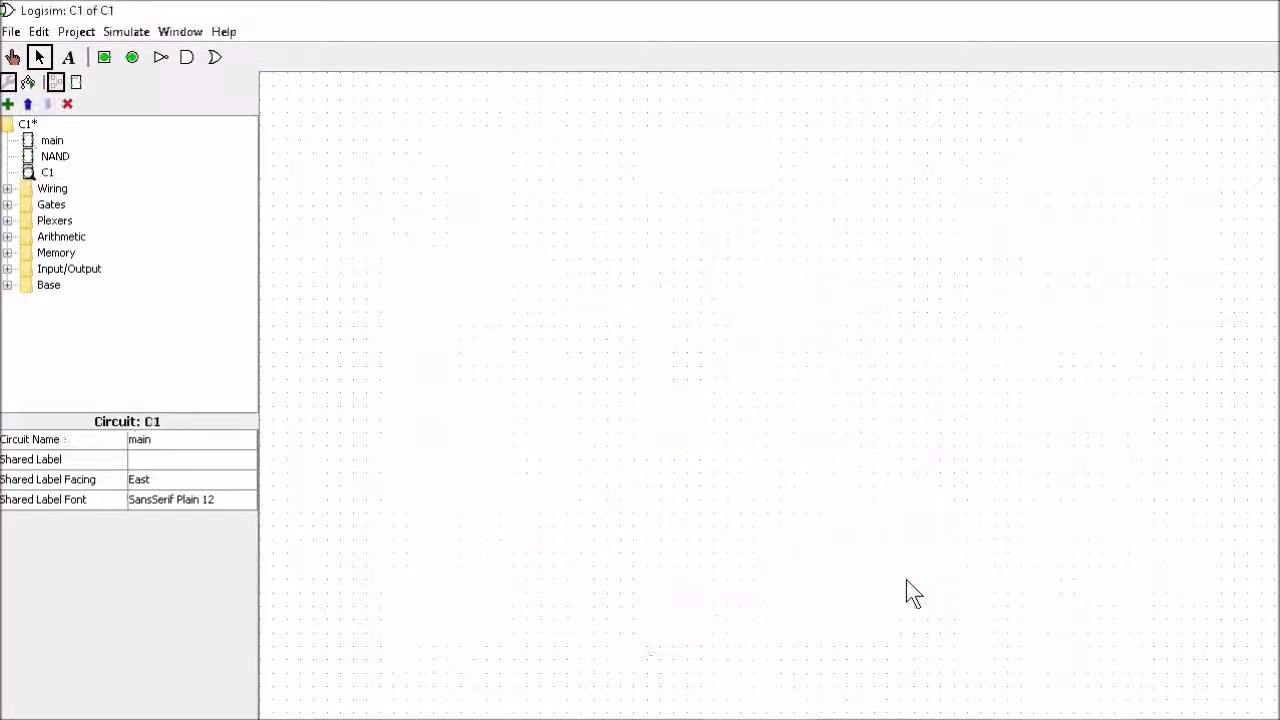
Remove the whole design from main and open circuit C1.
double_click(52, 141)
left_click_drag(270, 105, 1275, 712)
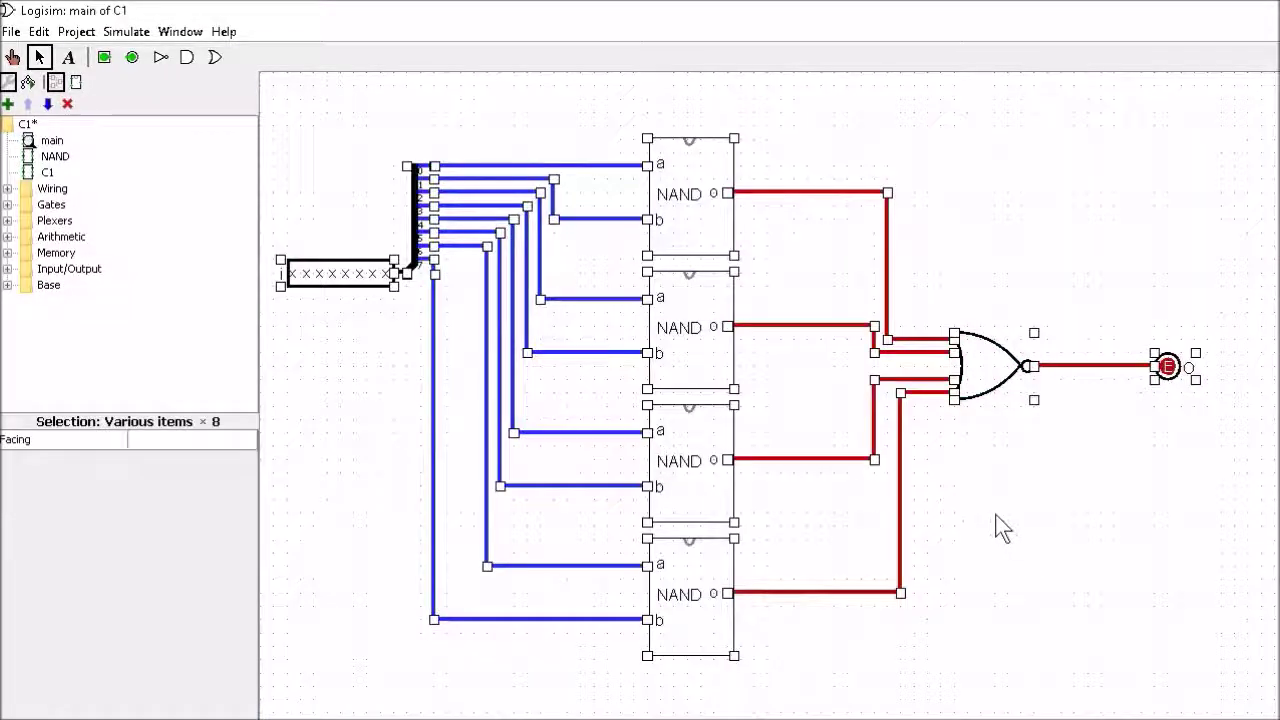
key("Delete")
double_click(44, 172)
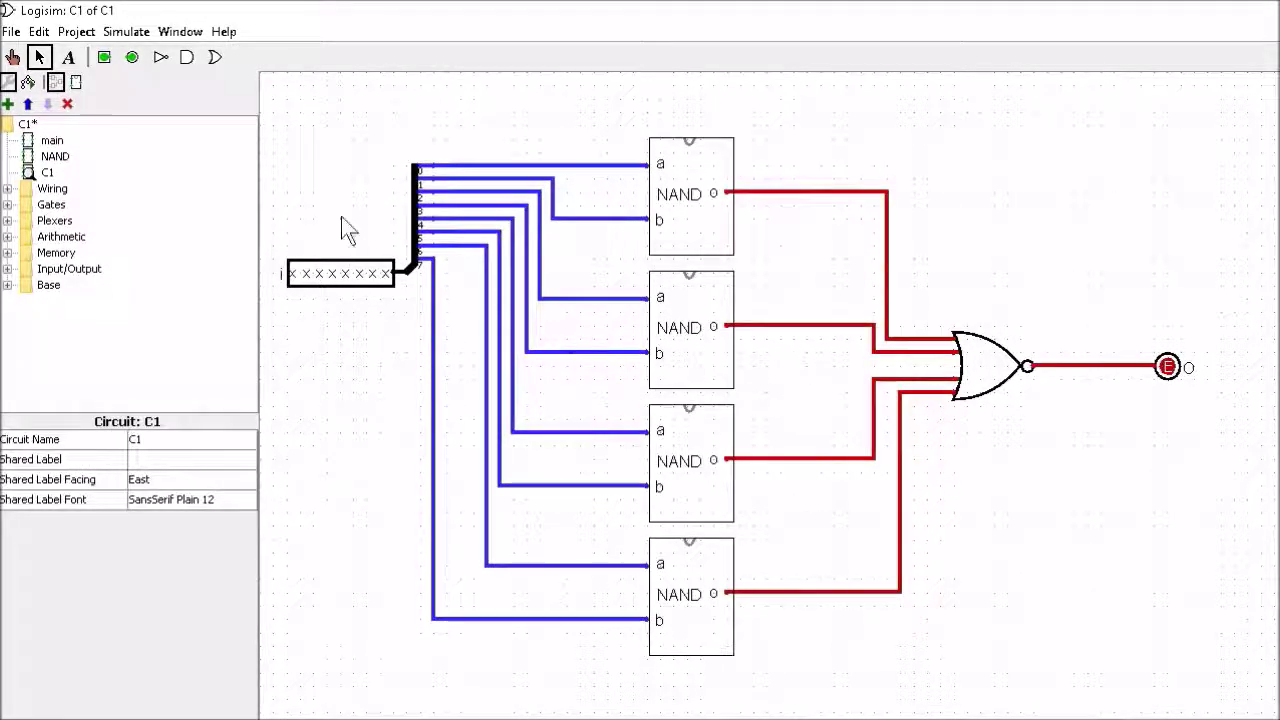
right_click(45, 174)
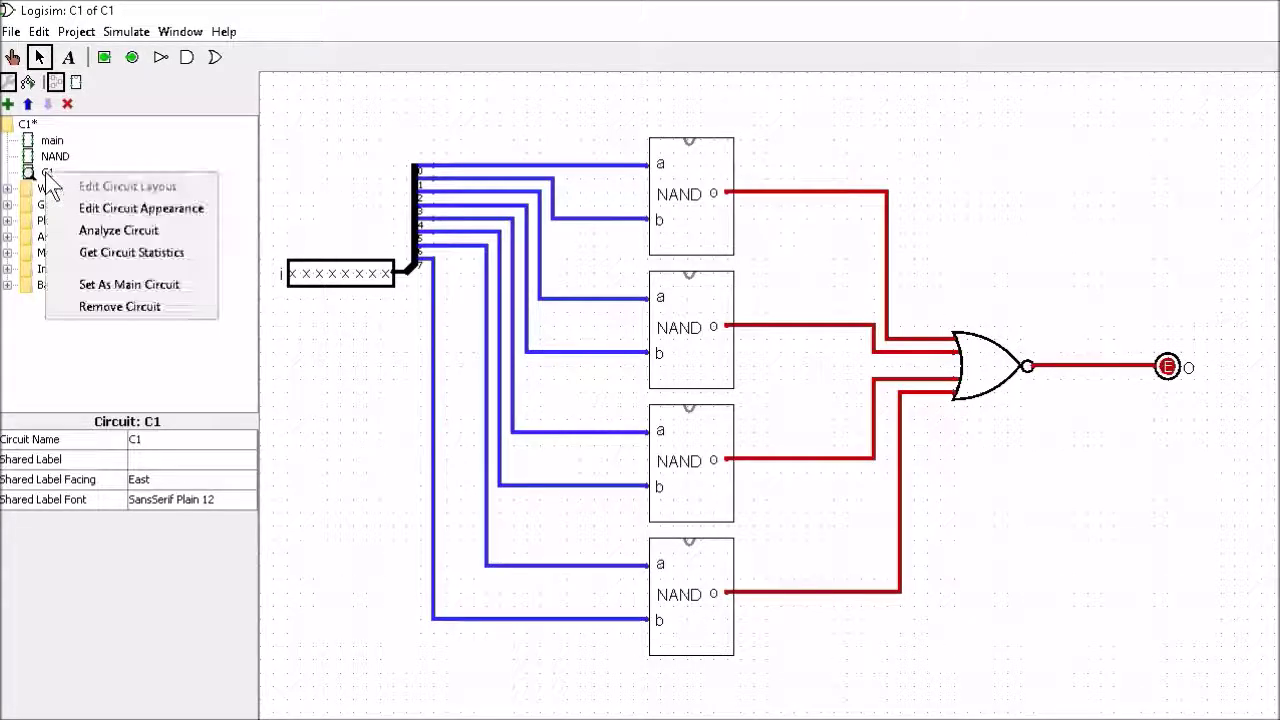
Draw a larger rectangle as C1's body in its appearance editor.
left_click(112, 212)
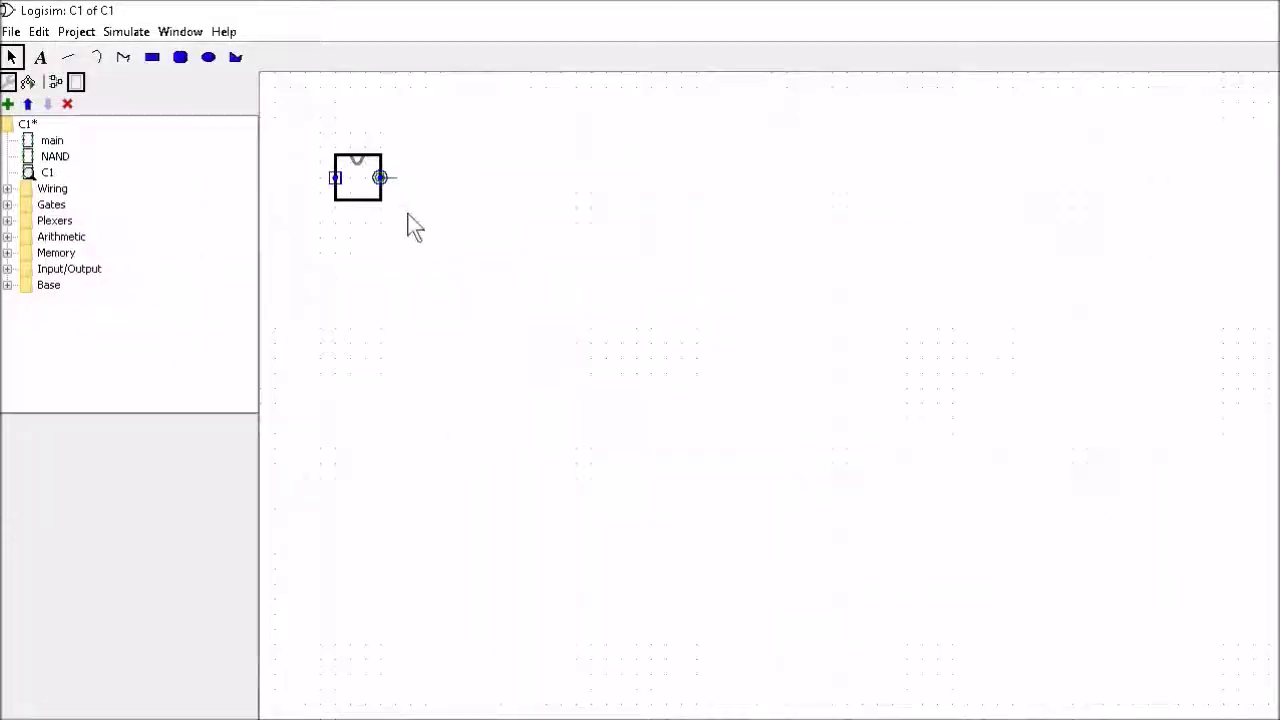
left_click(152, 57)
mouse_move(652, 155)
left_mouse_down()
mouse_move(754, 257)
mouse_move(755, 288)
left_mouse_up()
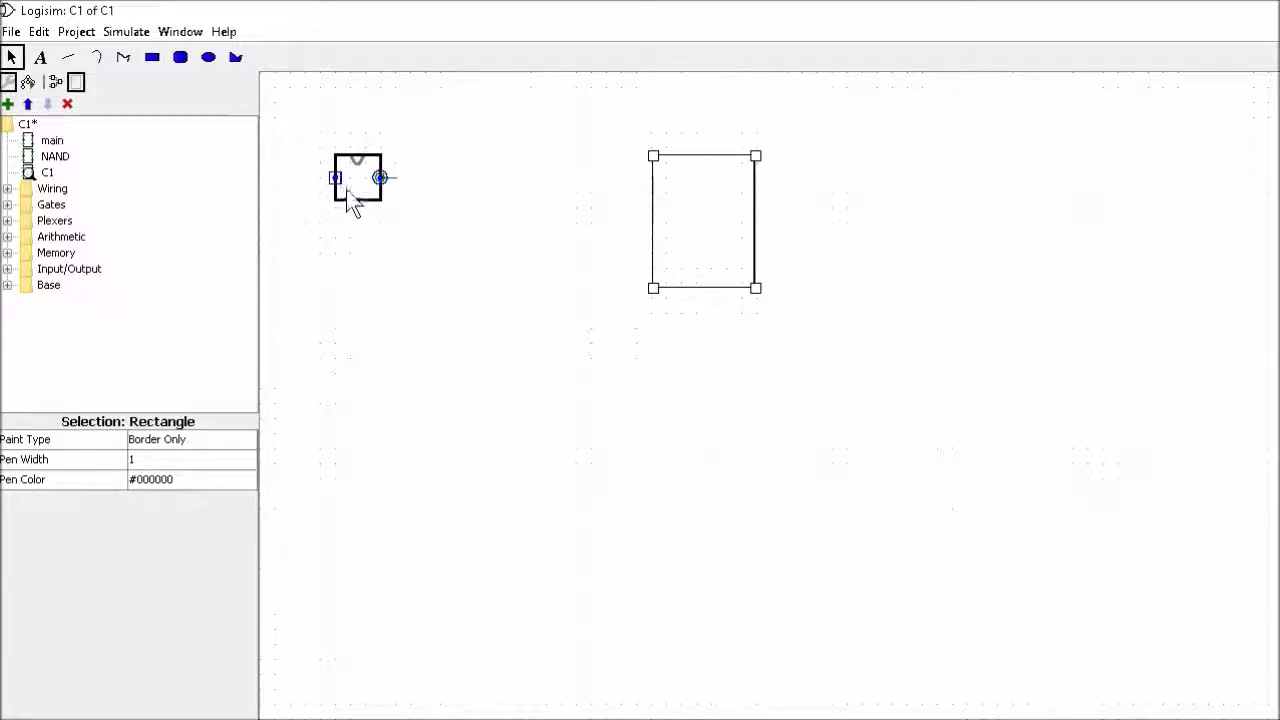
Move the anchor, output port, input port and notch onto the large box; delete the small box.
left_click_drag(378, 182, 757, 234)
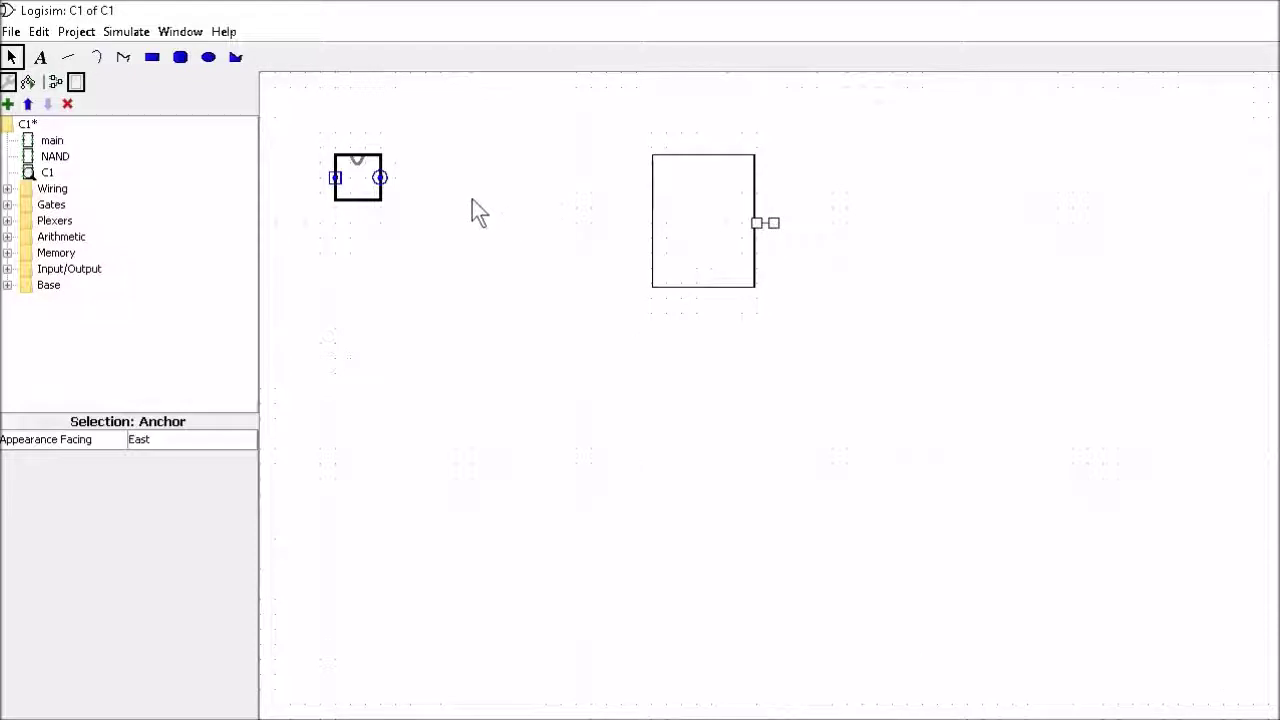
left_click_drag(379, 178, 759, 224)
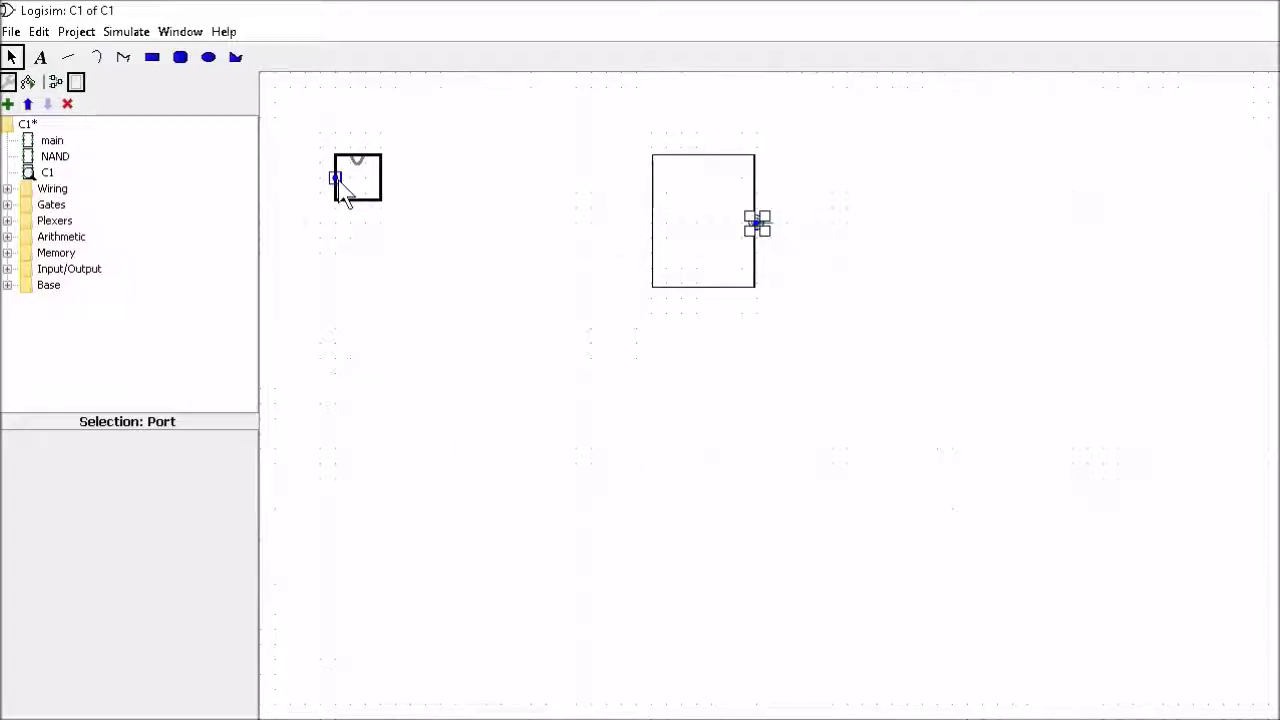
left_click_drag(337, 178, 662, 230)
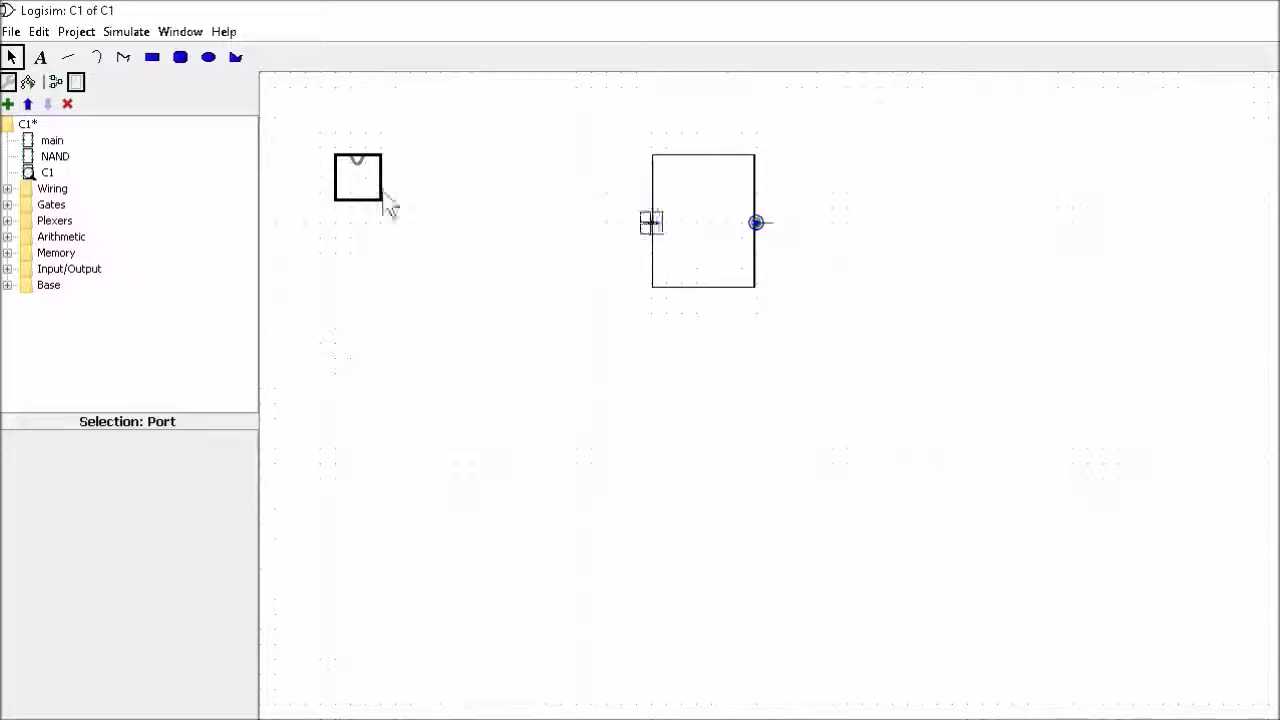
left_click(371, 199)
key("Delete")
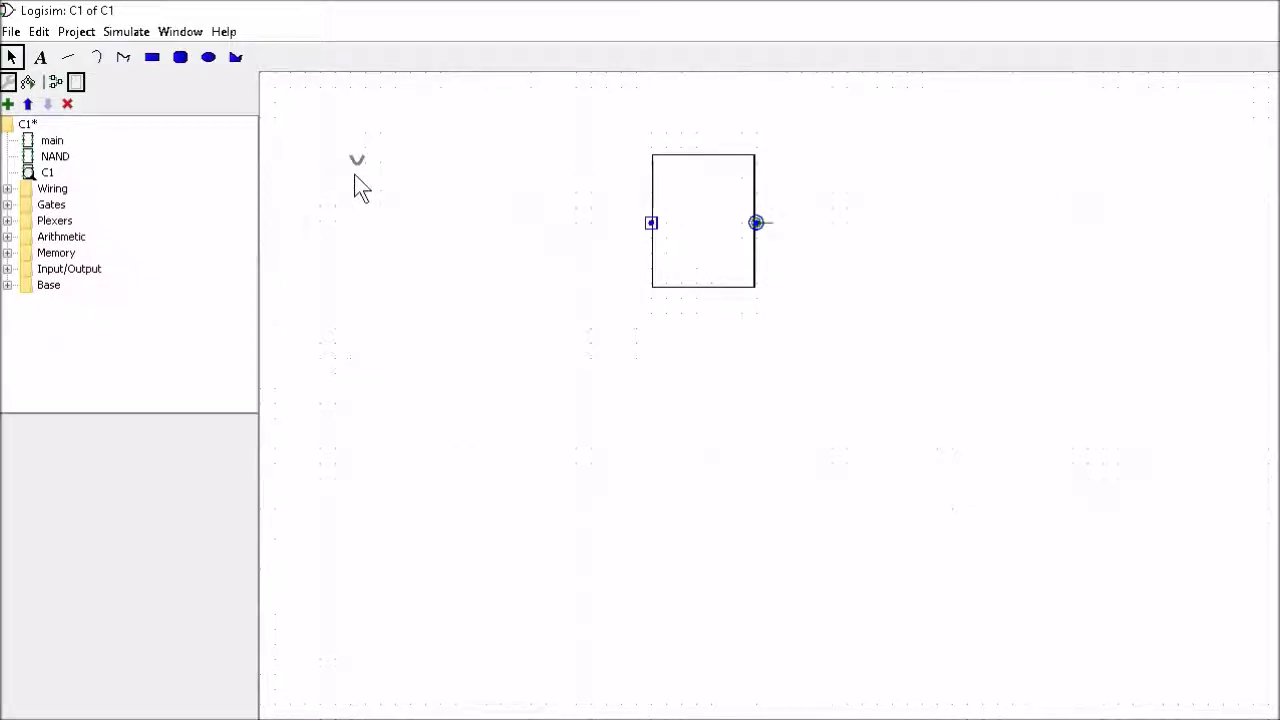
left_click(357, 161)
left_click_drag(360, 168, 697, 178)
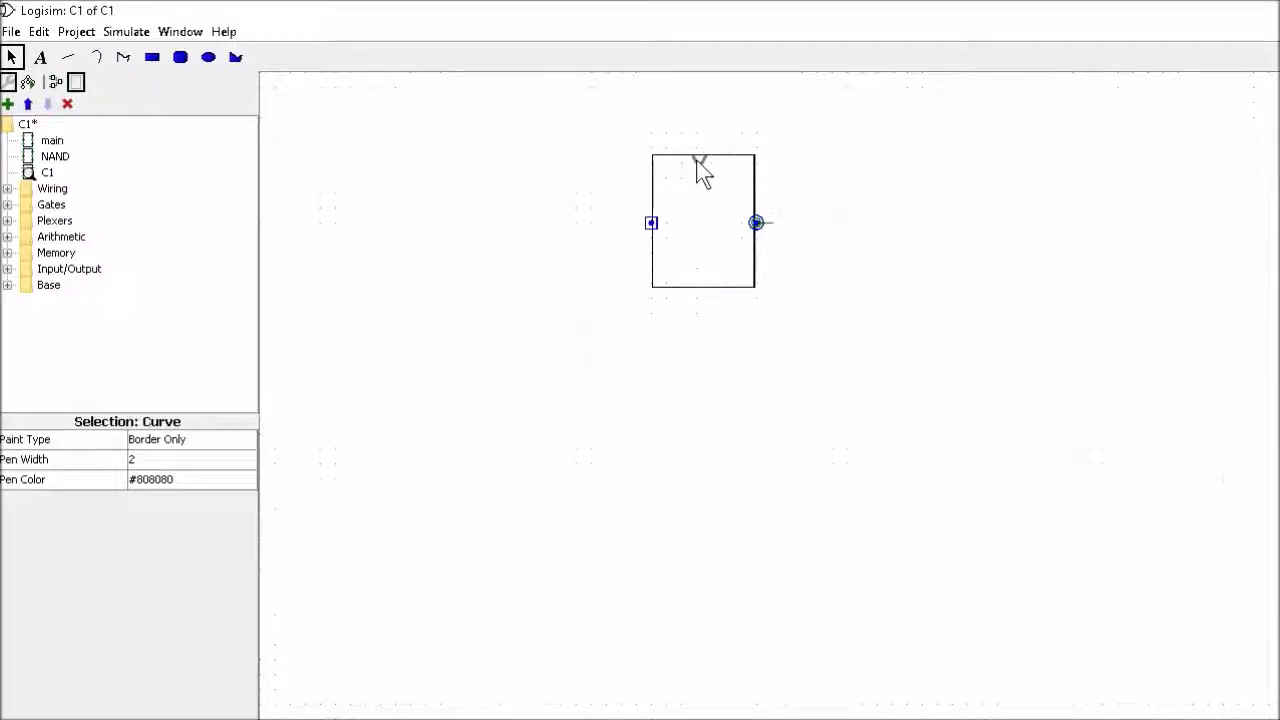
Add text labels a, b, o and C1 to C1's symbol.
left_click(534, 231)
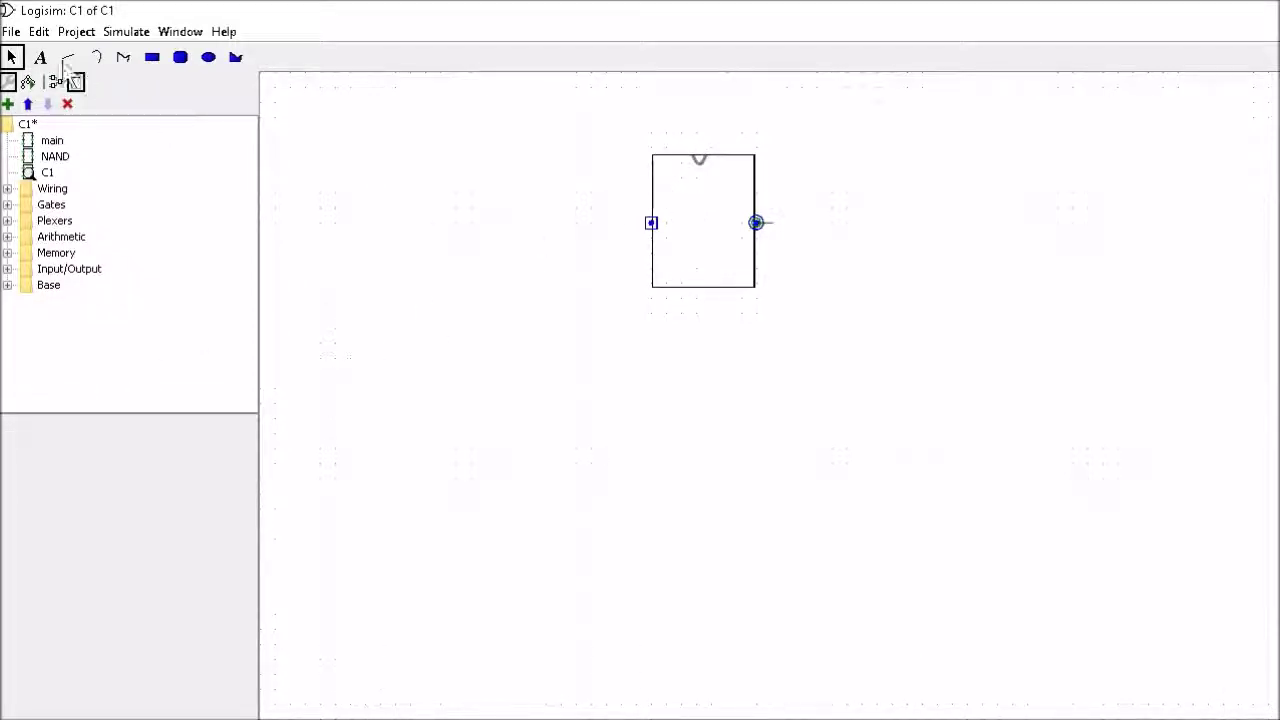
left_click(40, 58)
left_click(465, 308)
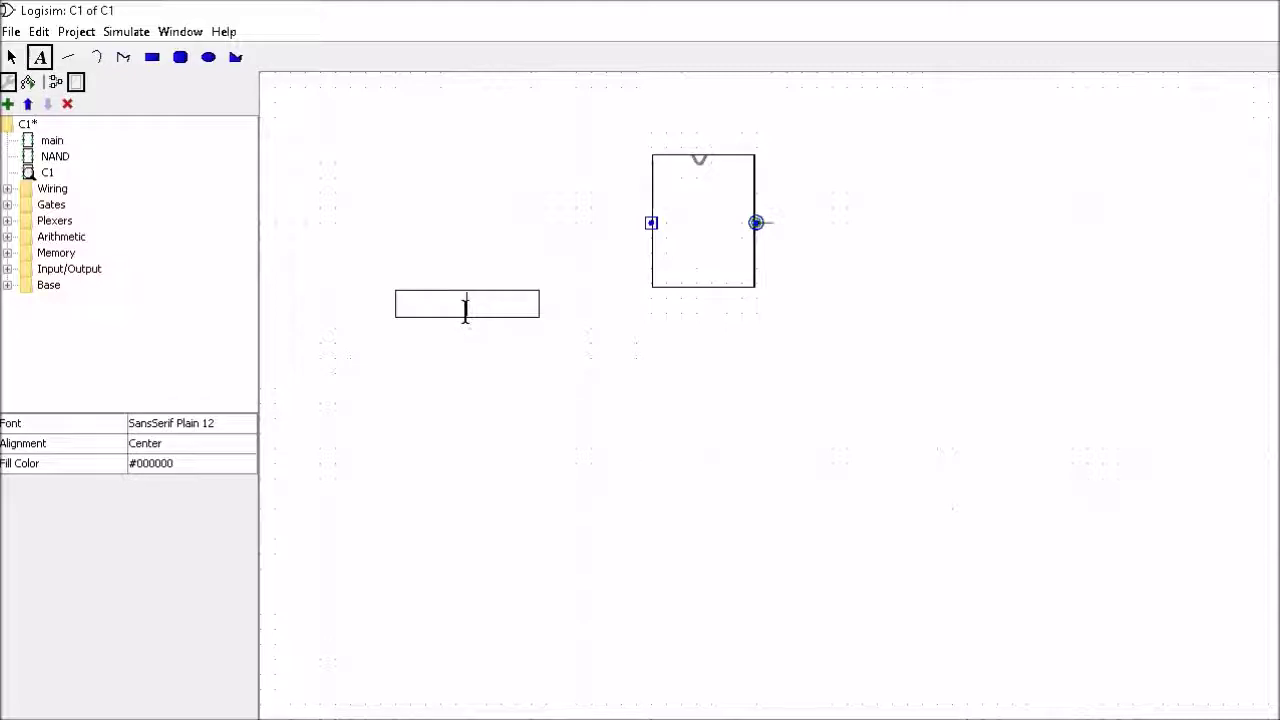
type("a")
left_click(456, 362)
left_click(458, 420)
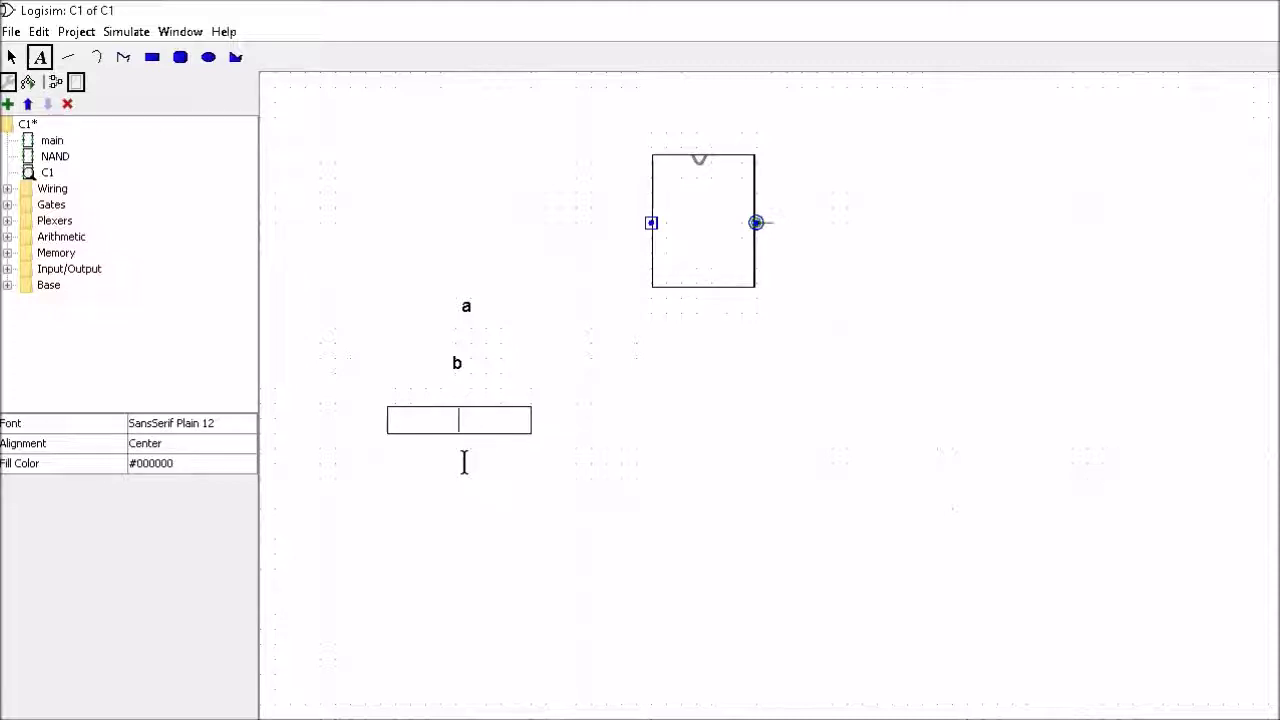
left_click(471, 456)
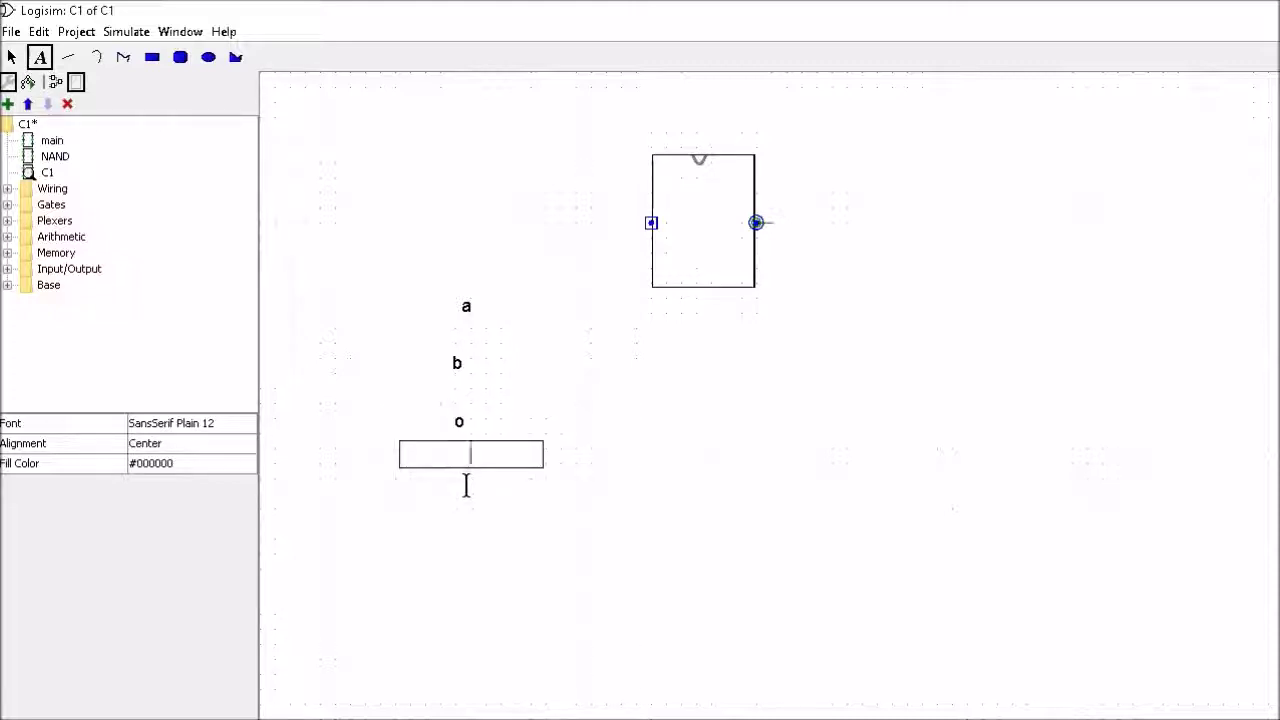
type("C1")
left_click(546, 520)
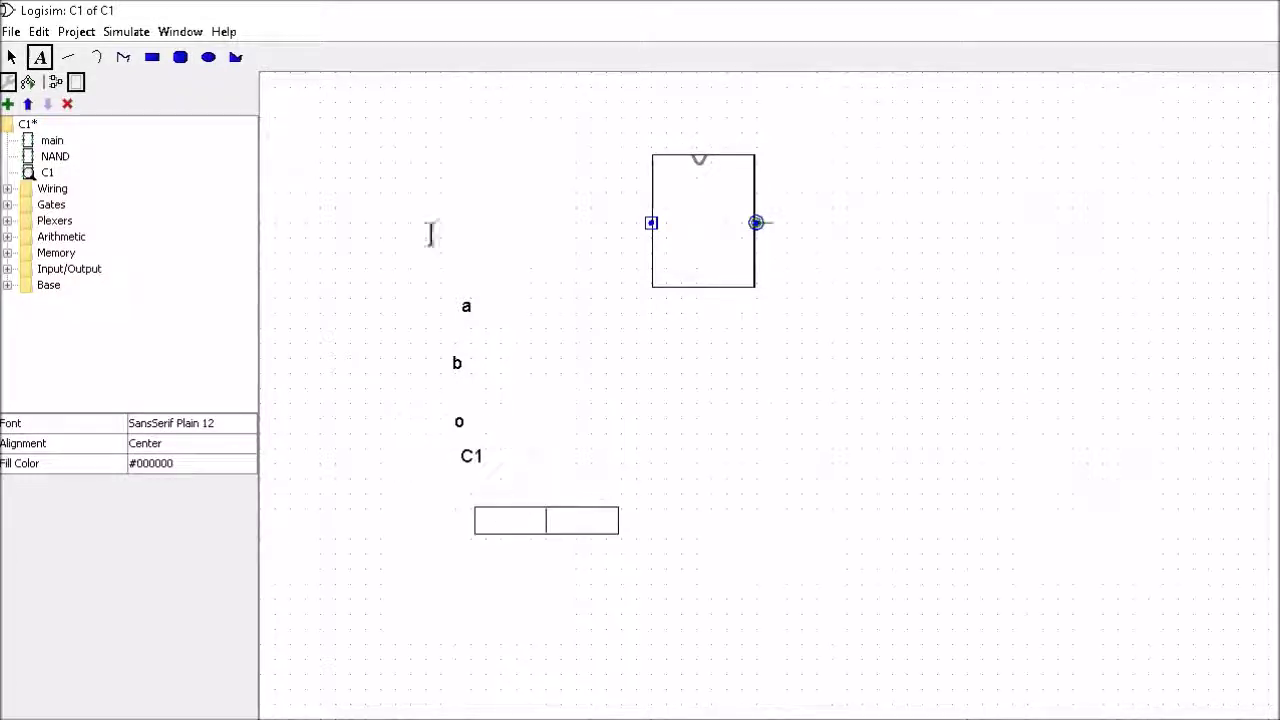
Move labels a, o and C1 into the box, delete label b, and open main.
left_click(10, 58)
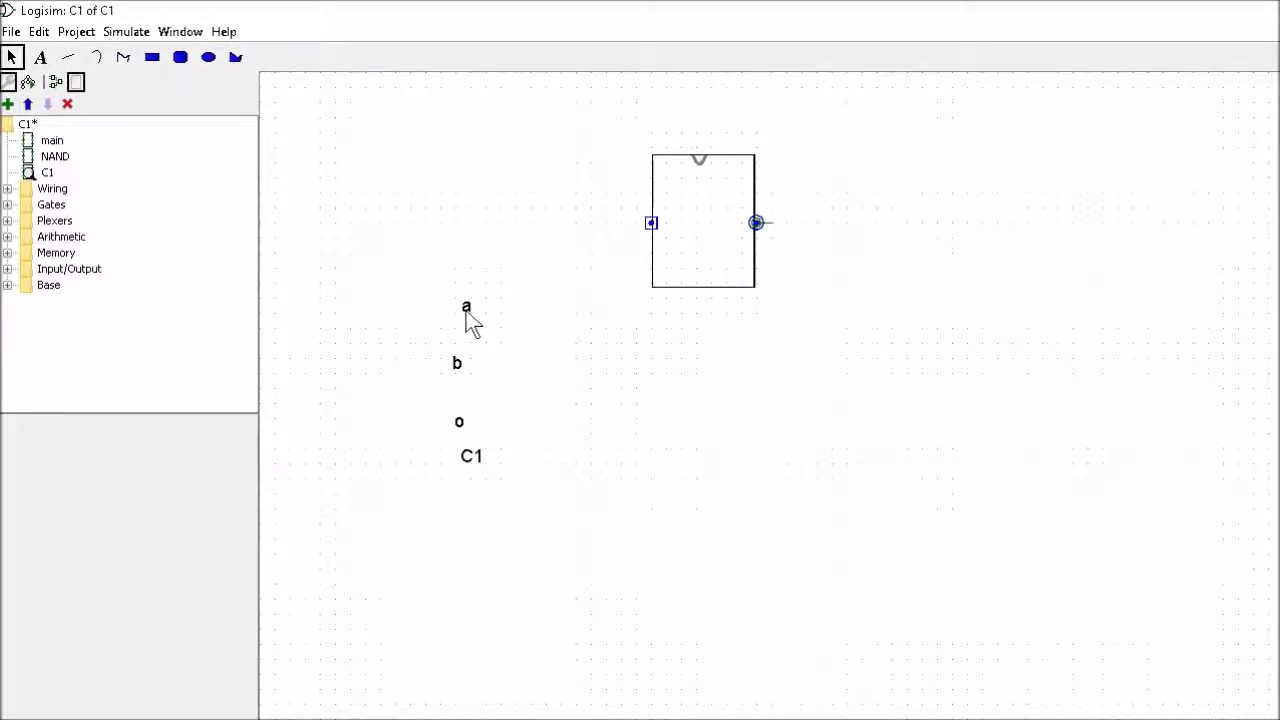
left_click_drag(467, 308, 533, 288)
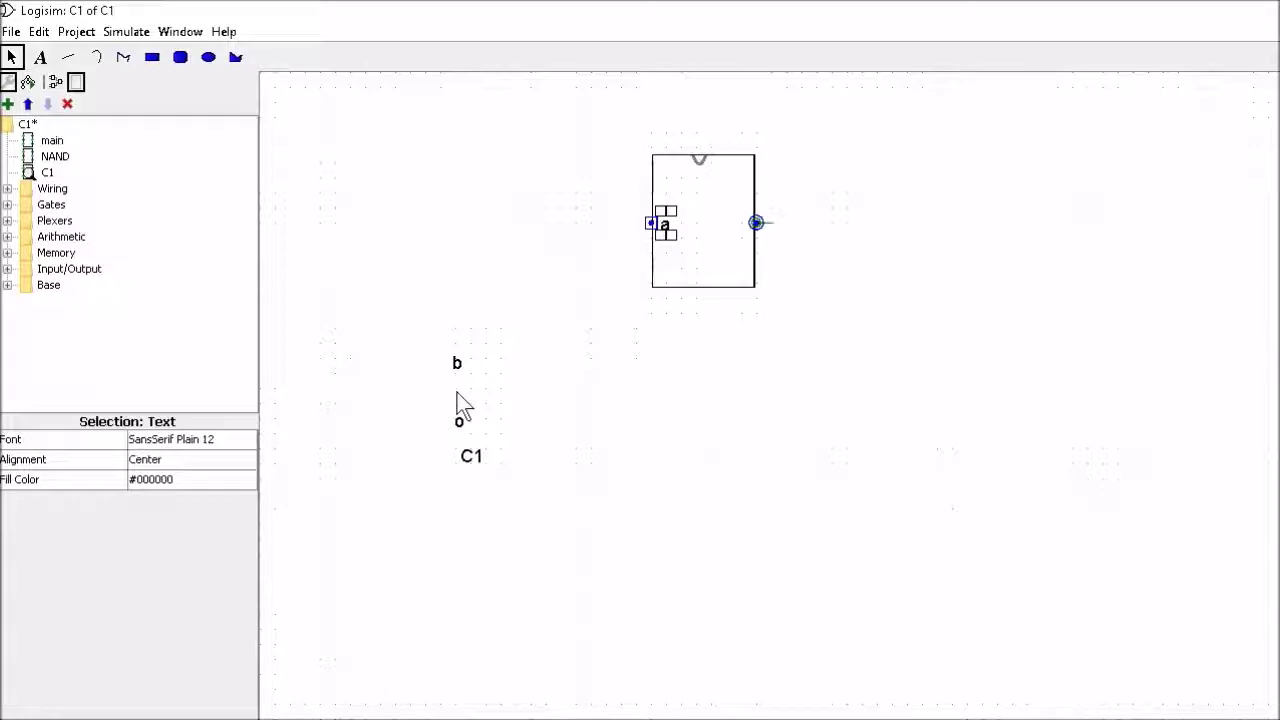
left_click_drag(461, 423, 498, 395)
left_click_drag(620, 333, 742, 232)
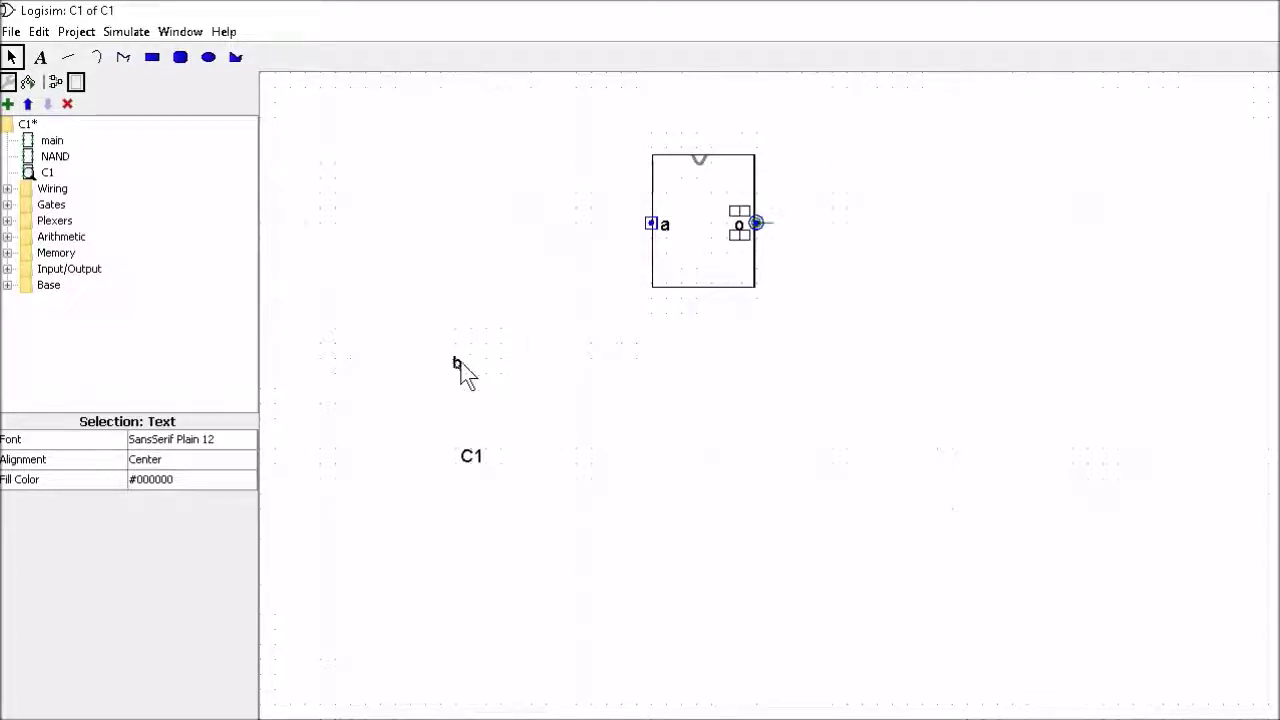
left_click(458, 364)
key("Delete")
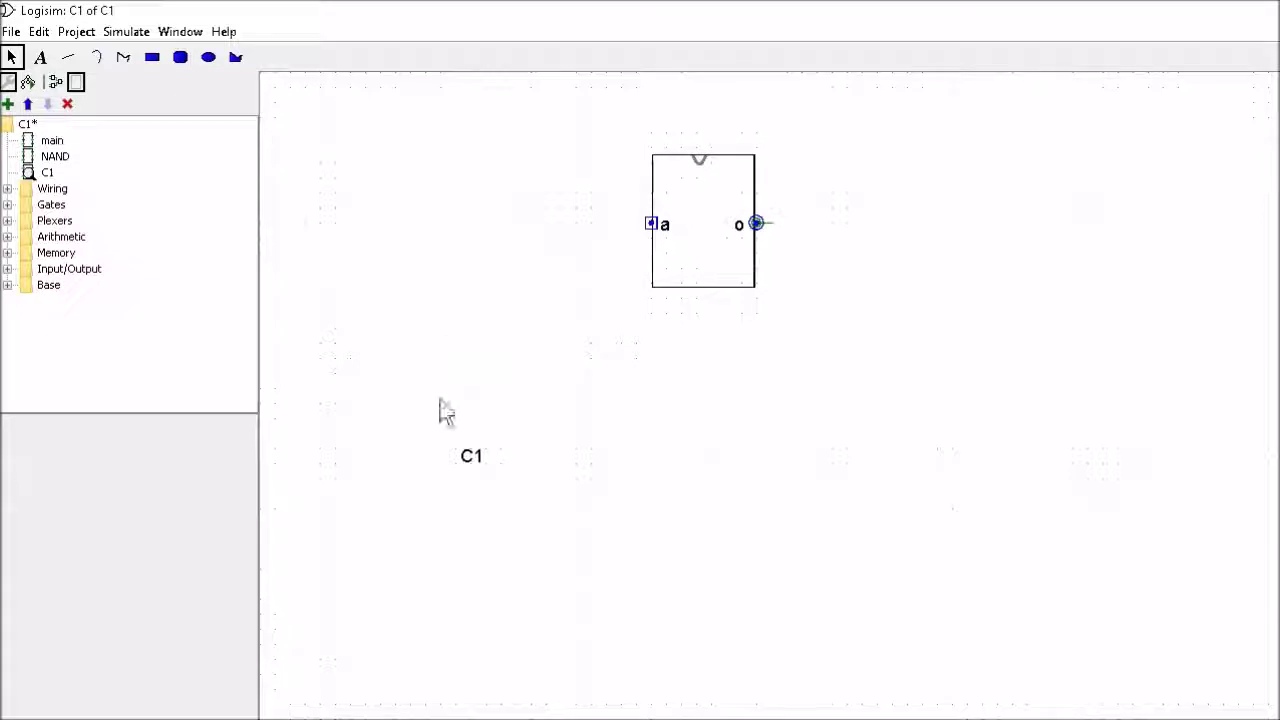
left_click(471, 457)
left_click_drag(471, 457, 703, 232)
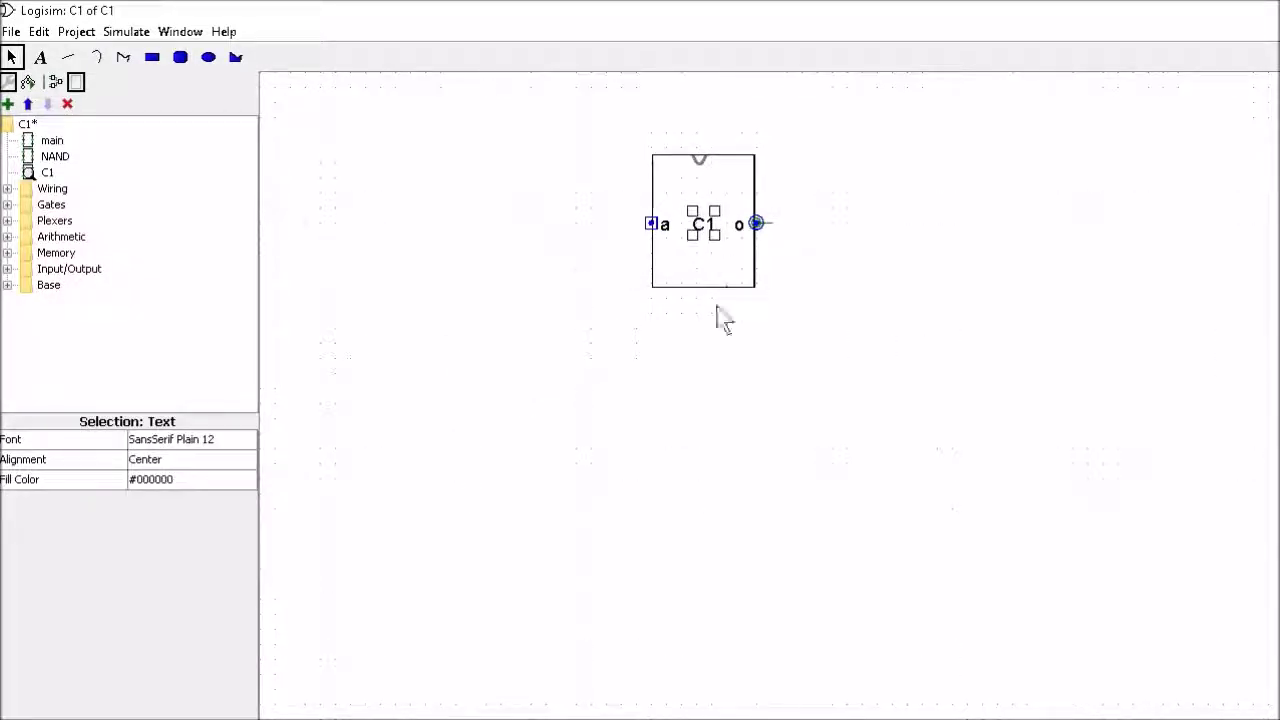
left_click(786, 371)
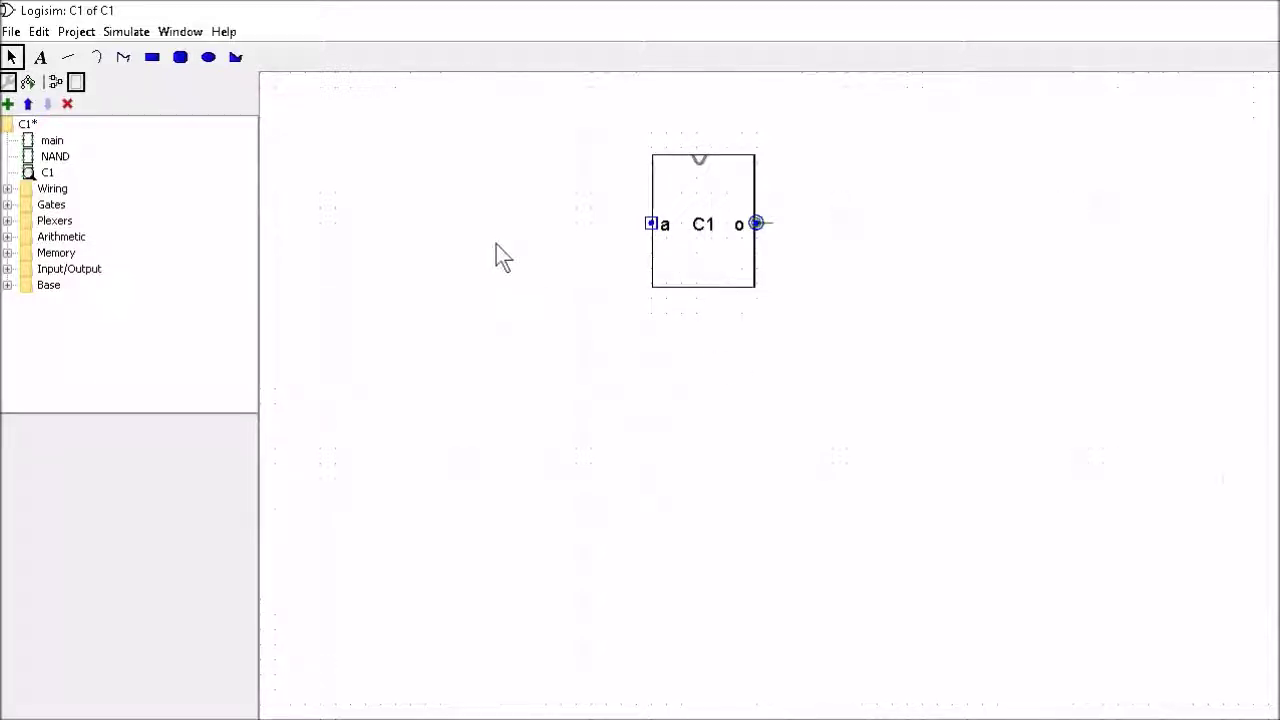
left_click(52, 142)
double_click(52, 142)
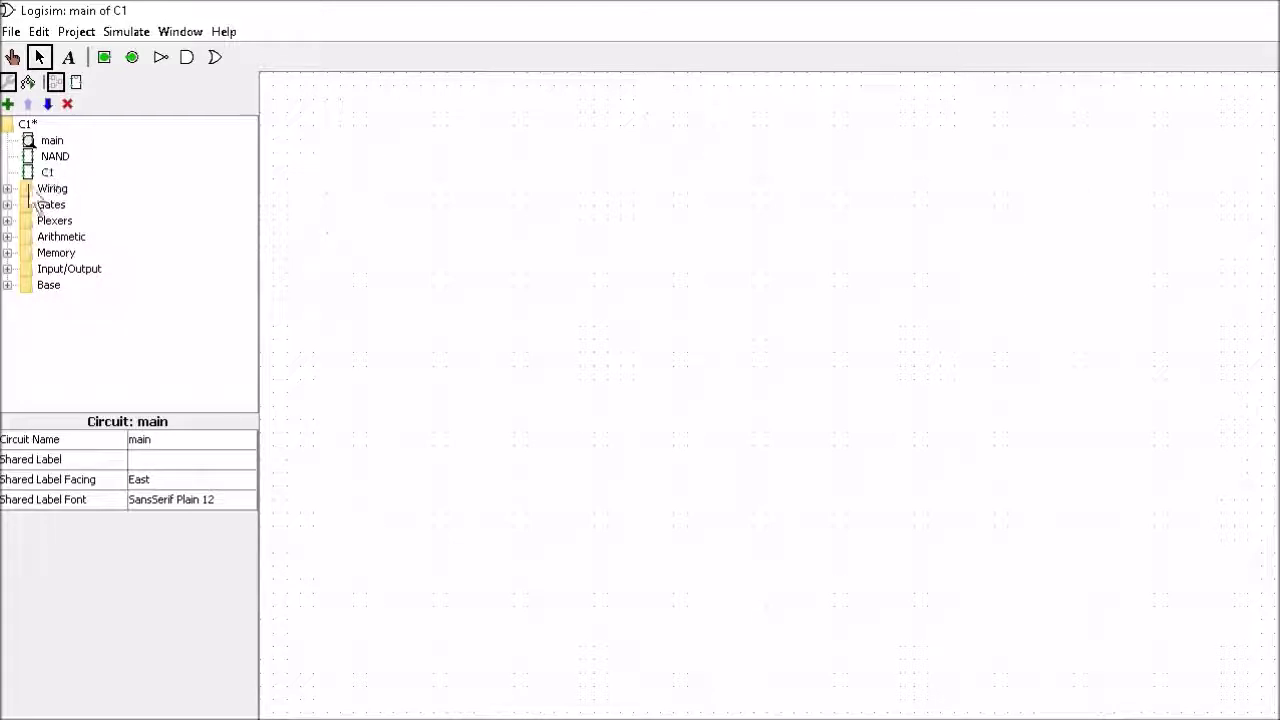
Place two NAND instances, one above the other, in main.
left_click(55, 157)
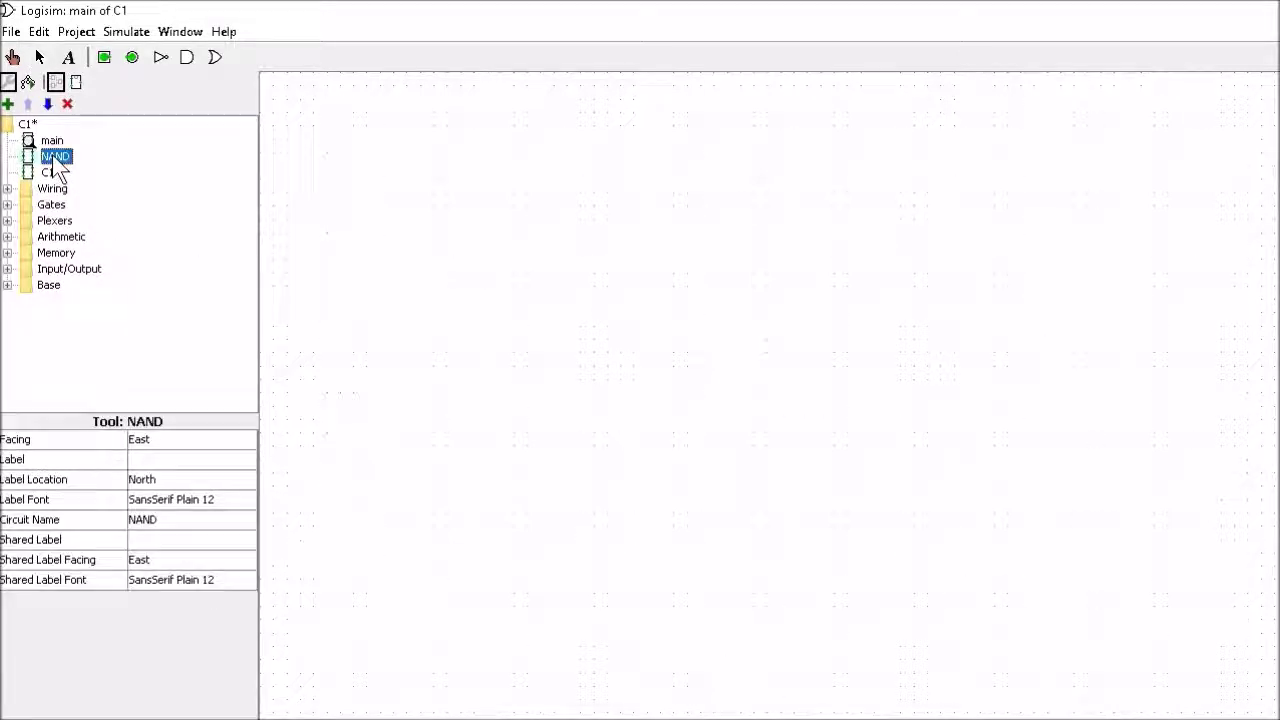
left_click(737, 218)
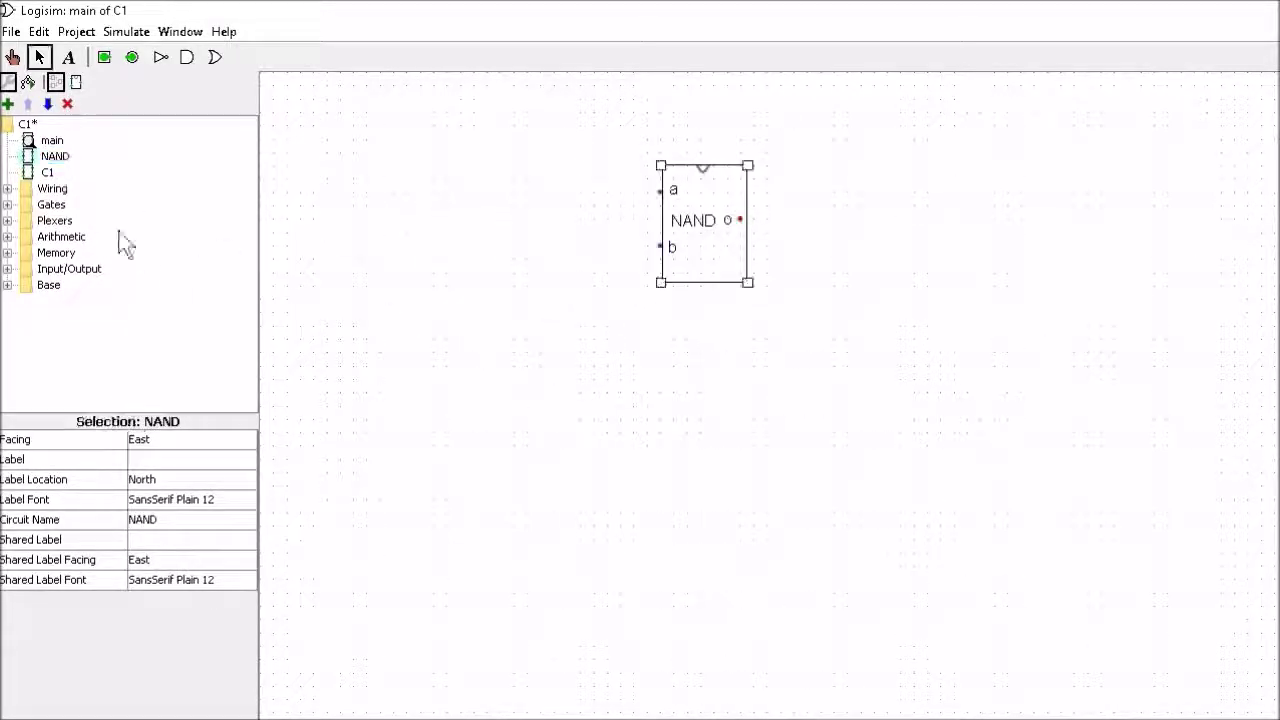
left_click(55, 157)
left_click(737, 366)
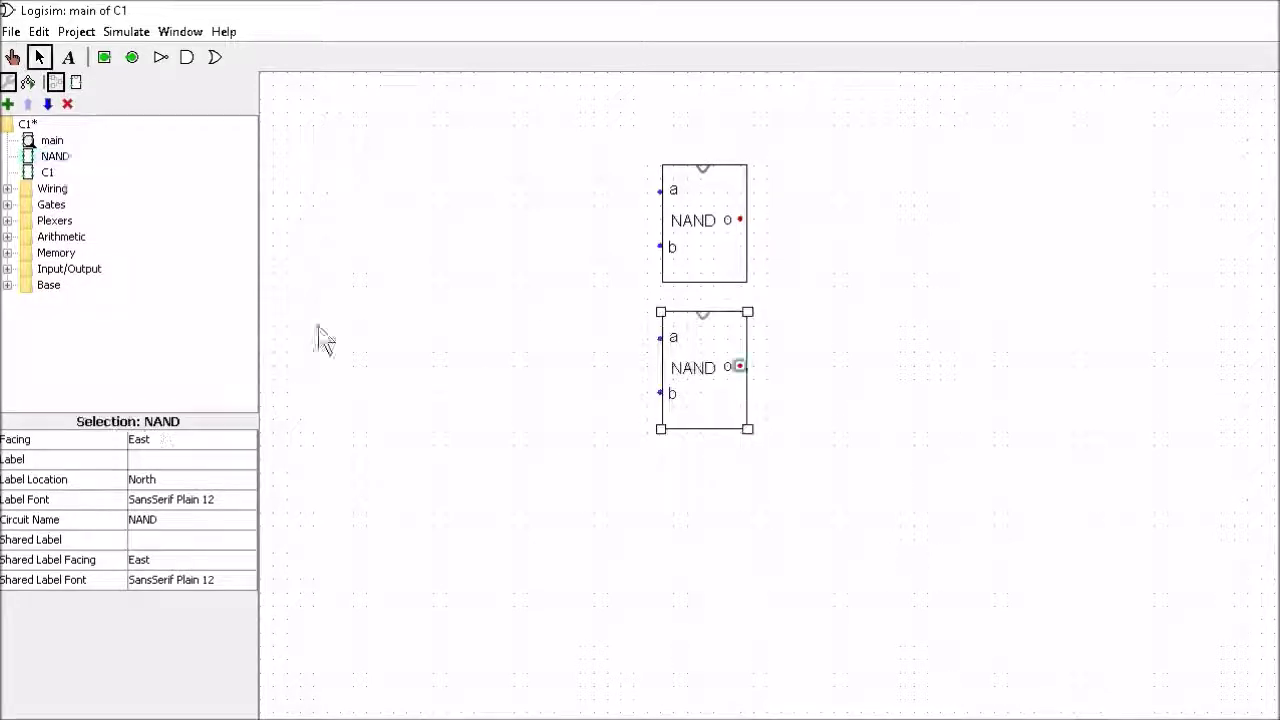
Place two C1 instances to the right of the NANDs.
left_click(48, 172)
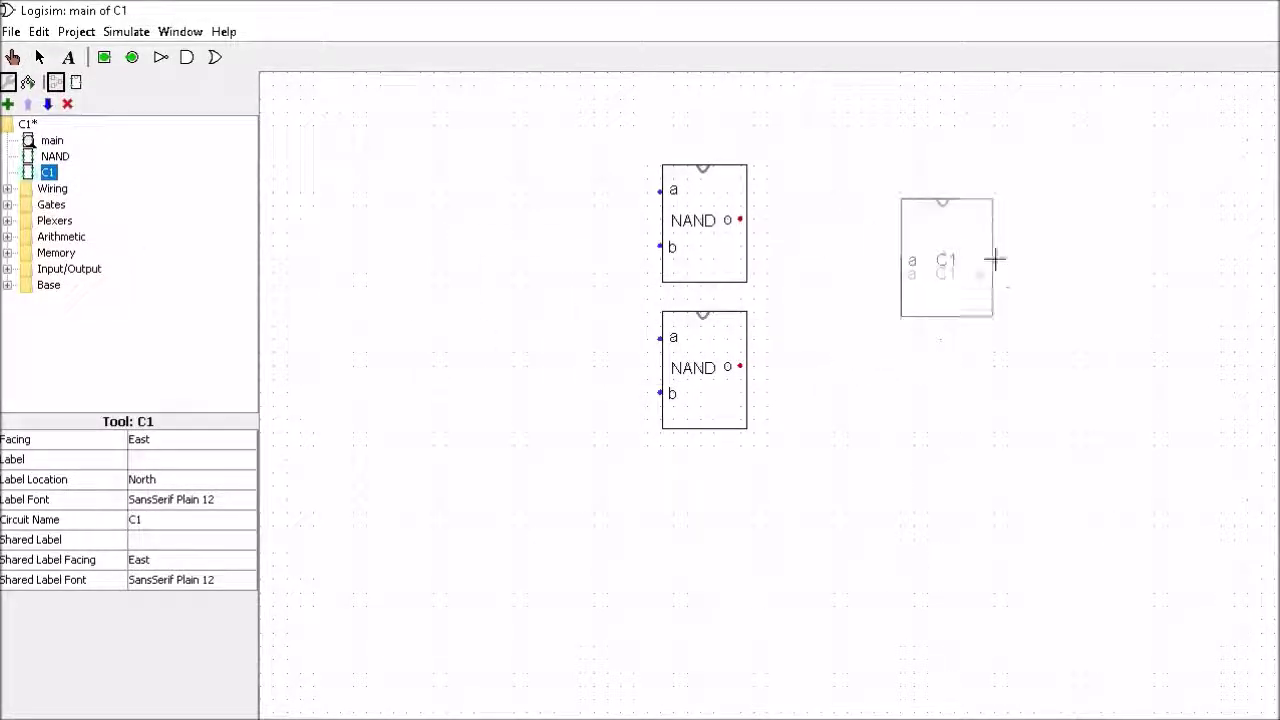
left_click(994, 259)
left_click(48, 174)
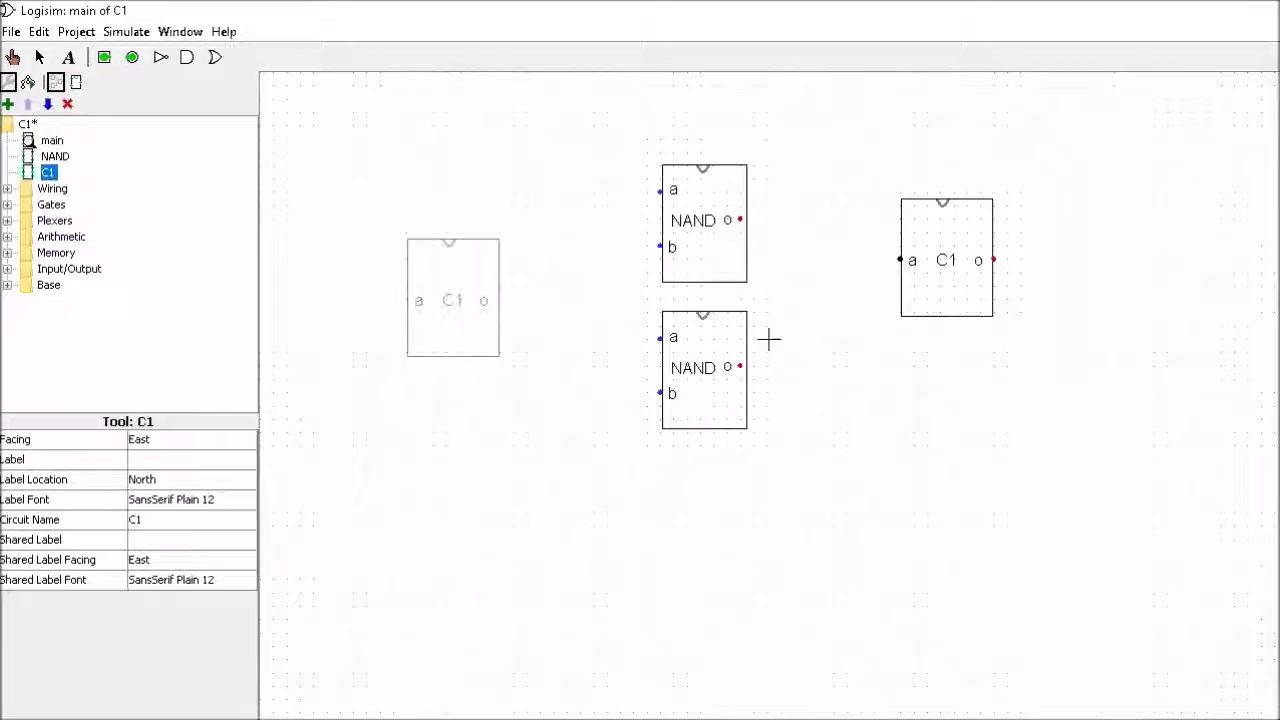
left_click(1007, 446)
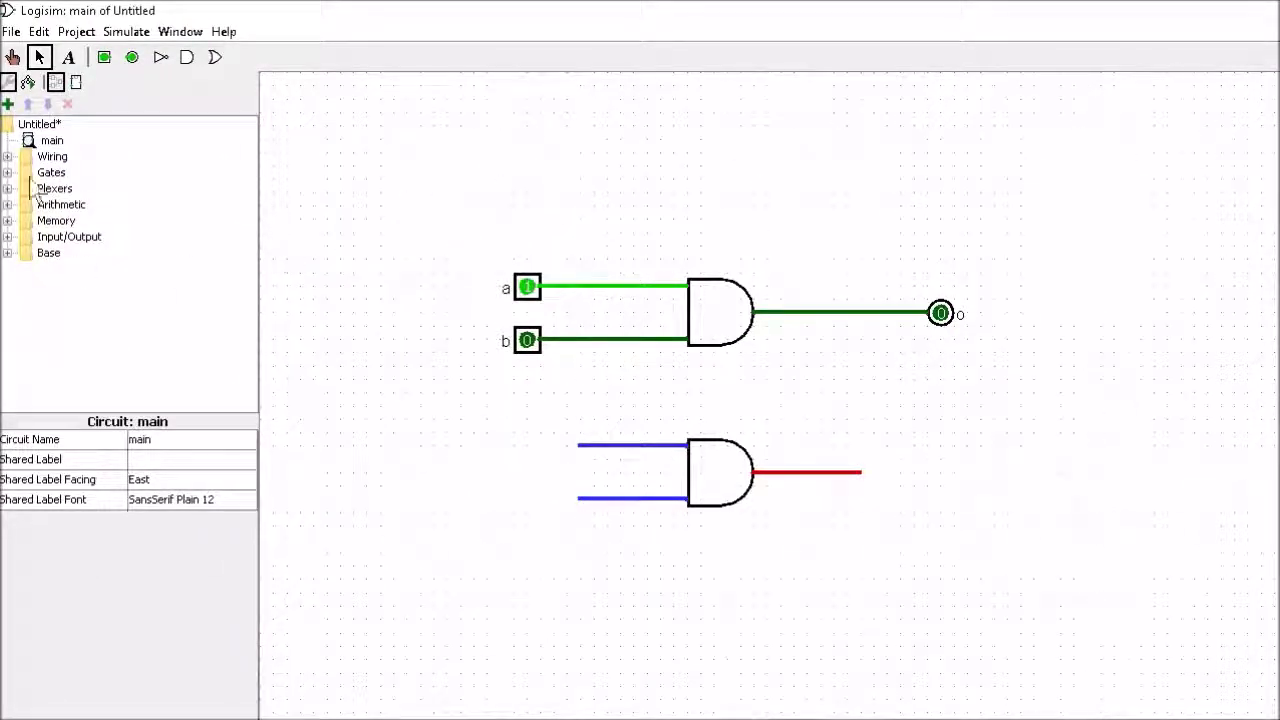
Put a Tunnel labelled 'a' on the second AND gate's upper input wire and position it there.
left_click(8, 158)
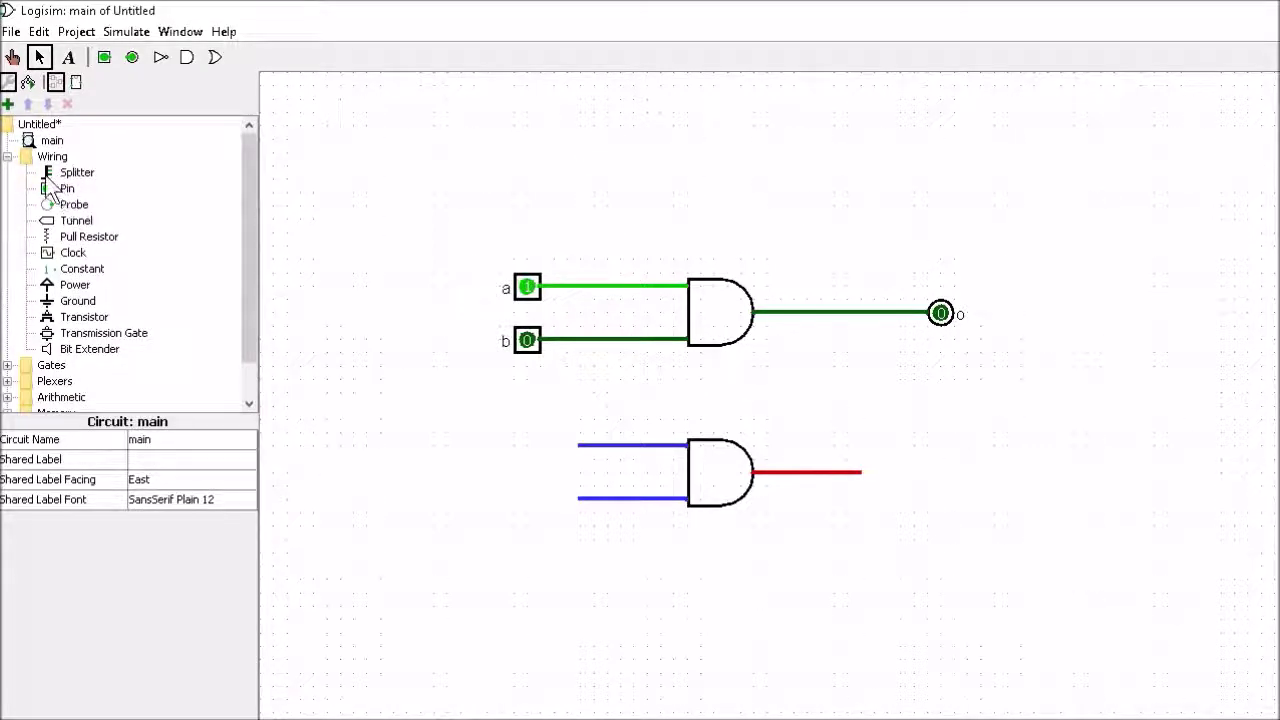
left_click(71, 224)
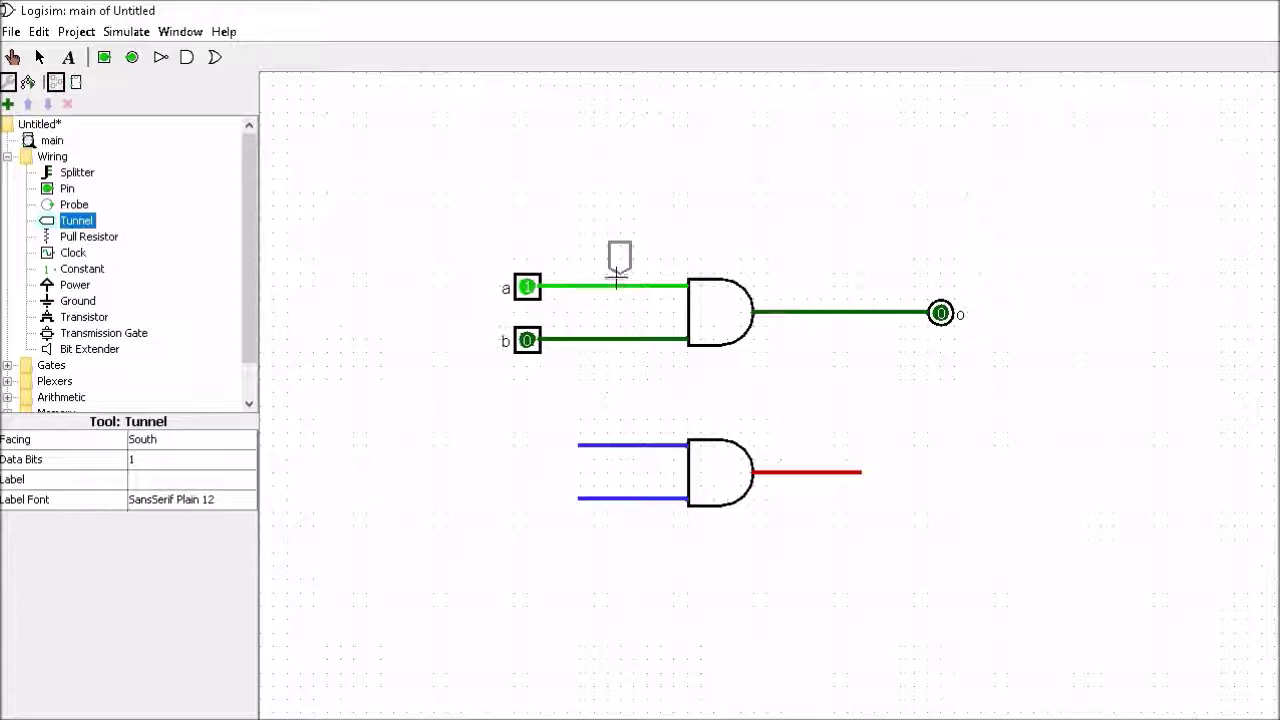
left_click(619, 286)
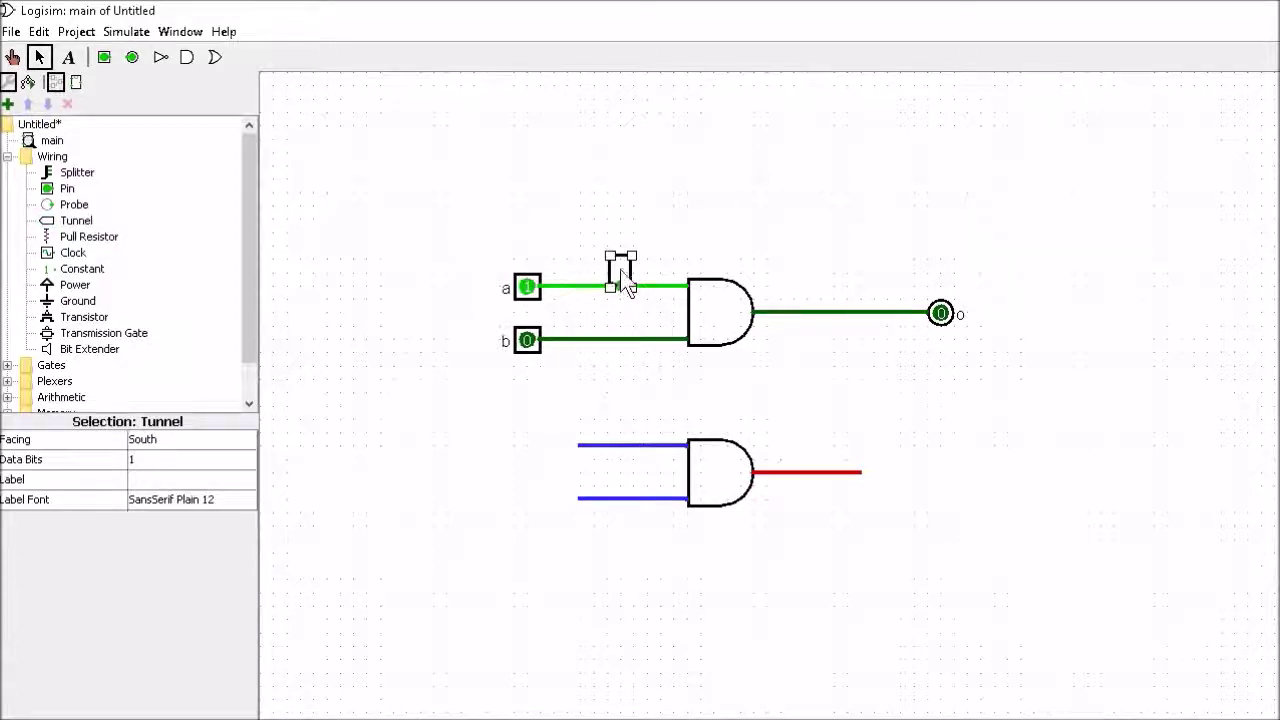
left_click(143, 479)
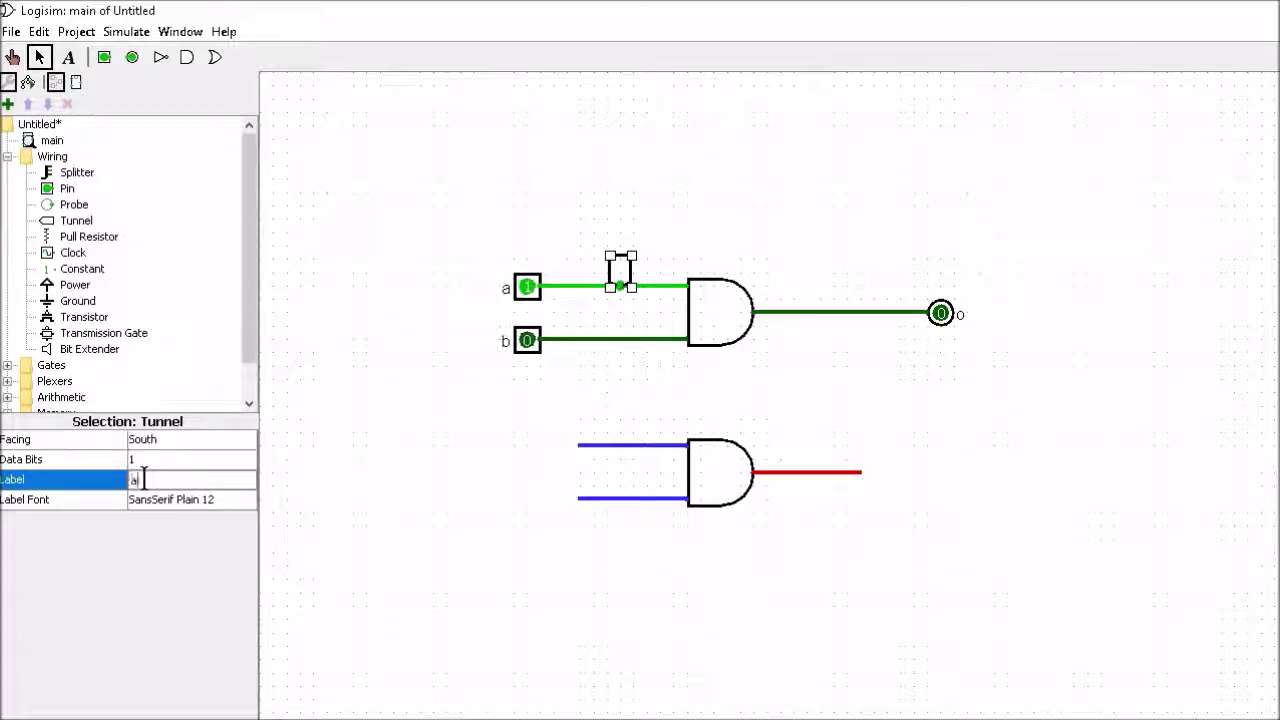
type("a")
key("Return")
left_click(375, 450)
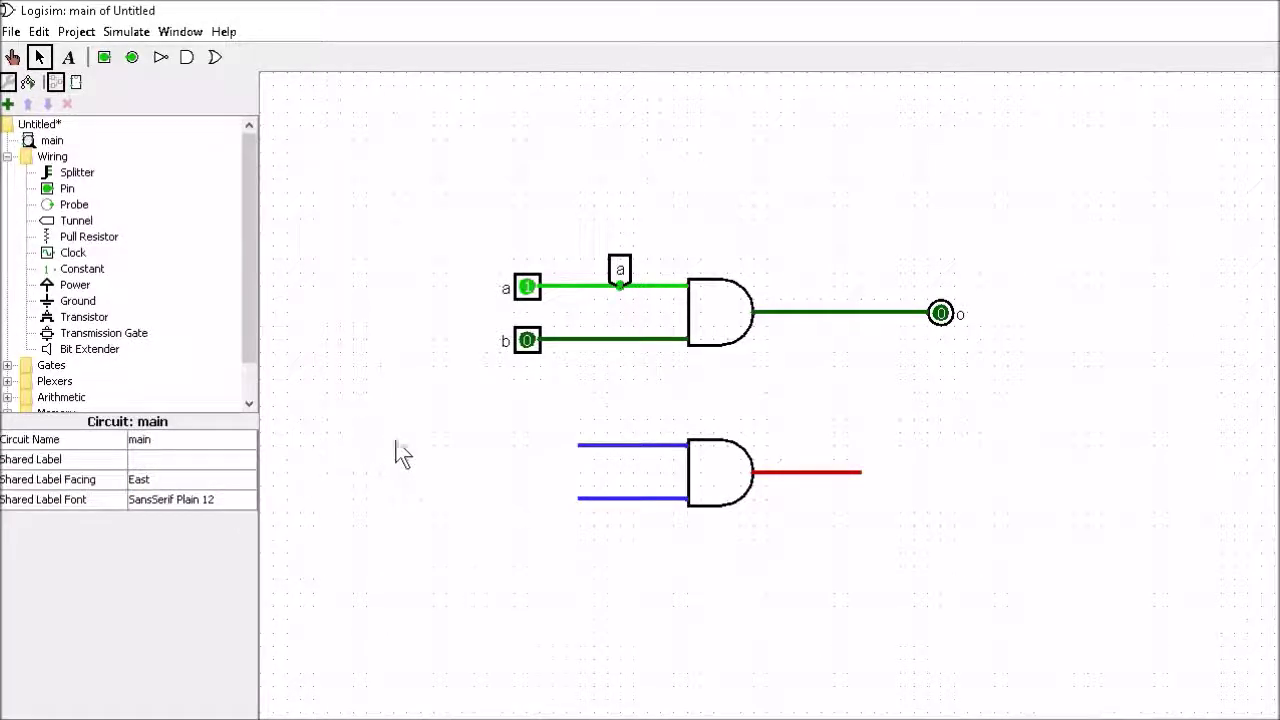
left_click(621, 275)
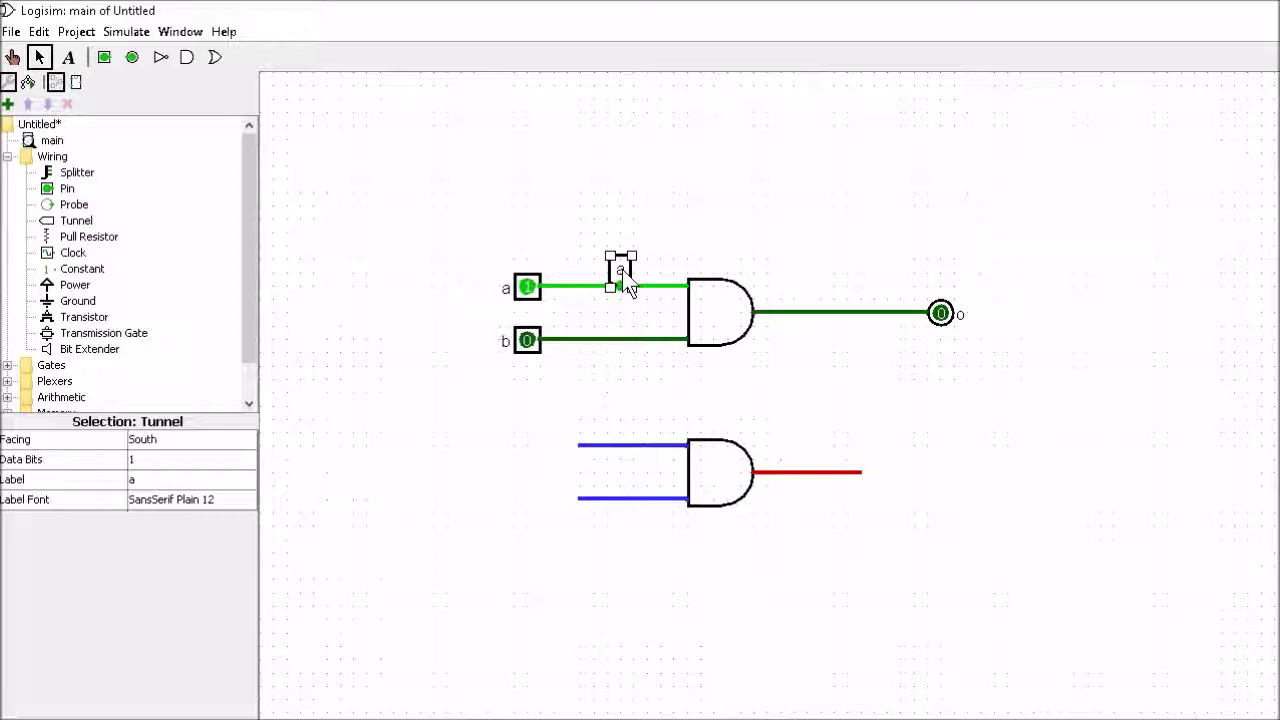
left_click_drag(622, 270, 639, 417)
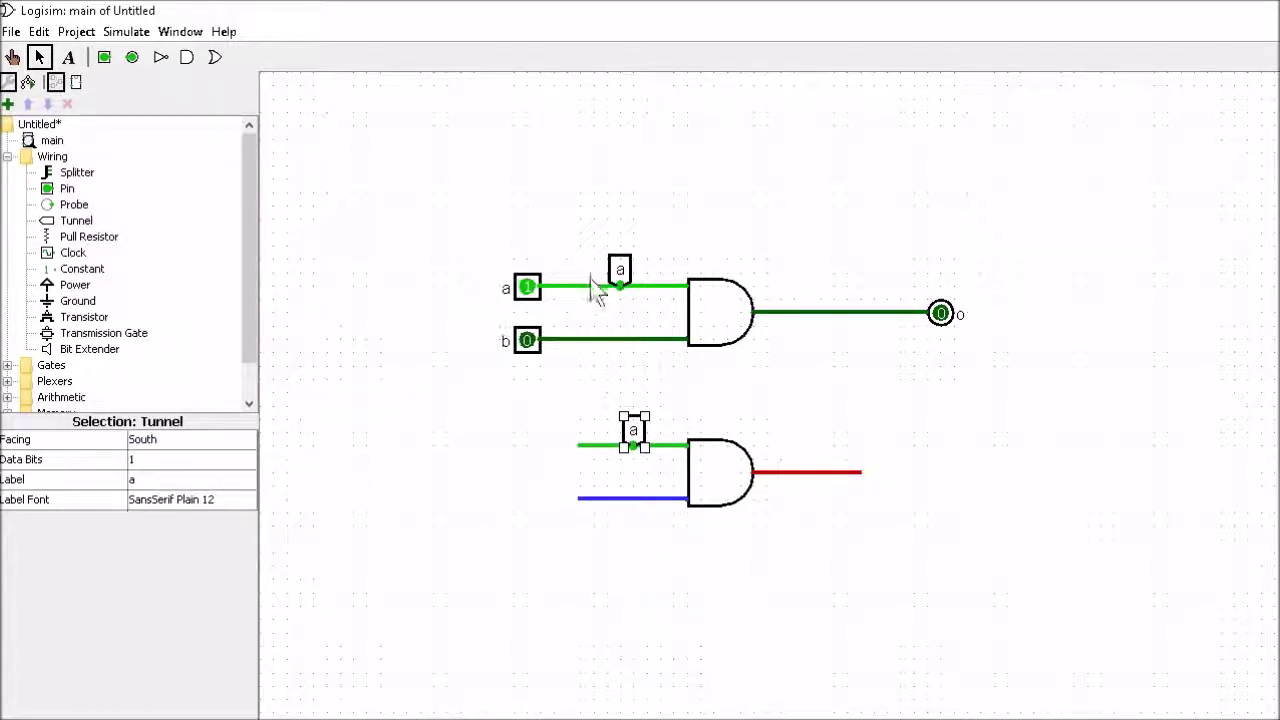
Place a Clock below the AND gates with an output wire running right.
left_click(72, 253)
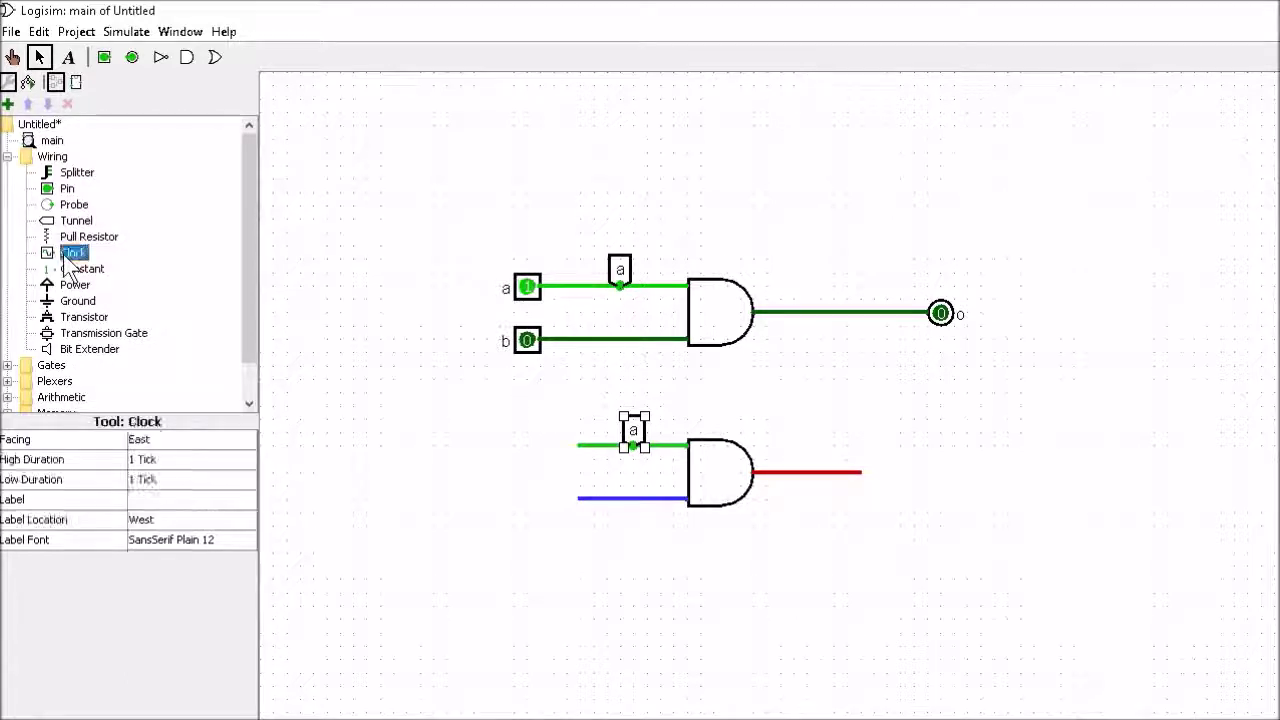
left_click(608, 606)
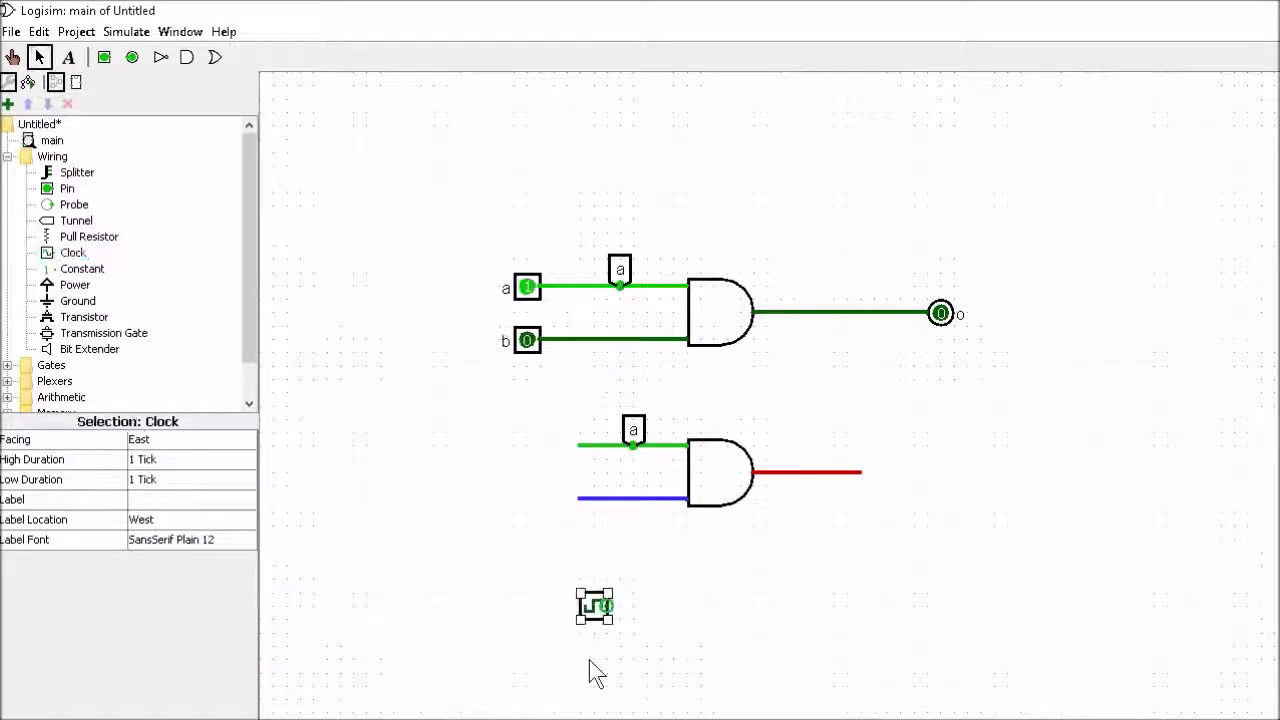
left_click_drag(612, 606, 848, 606)
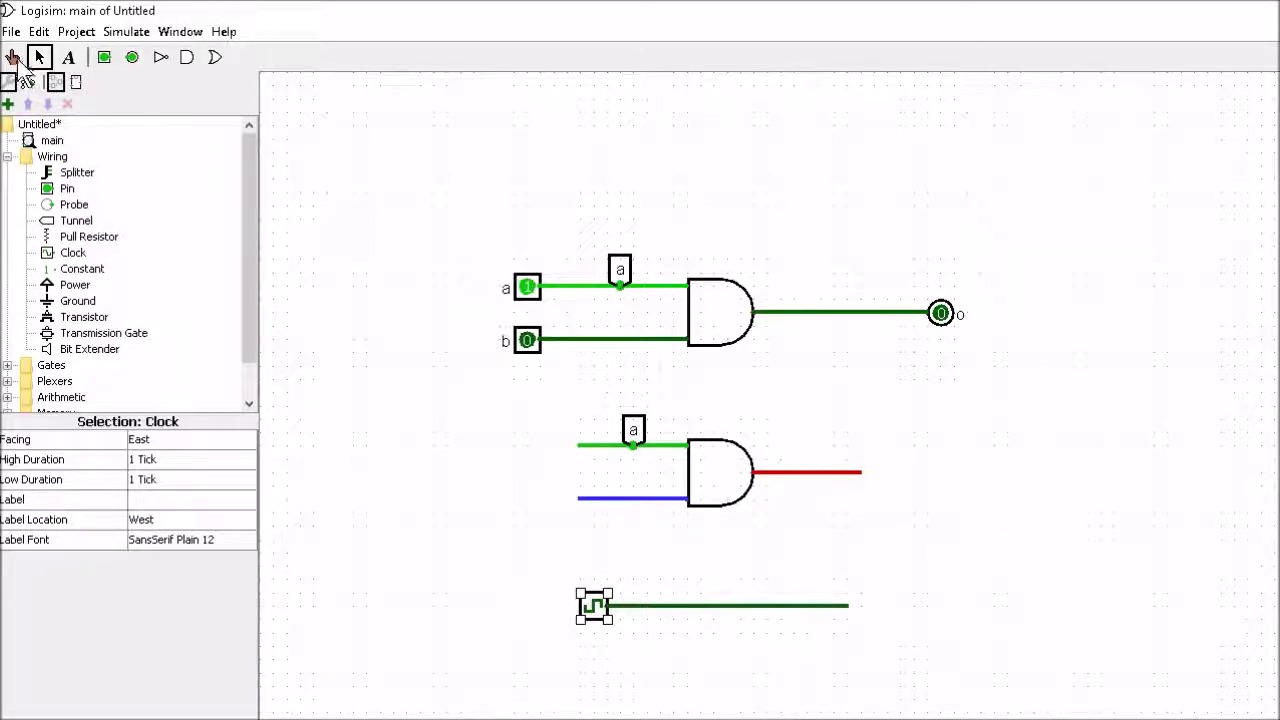
Toggle the clock by hand several times with the Poke tool.
left_click(12, 57)
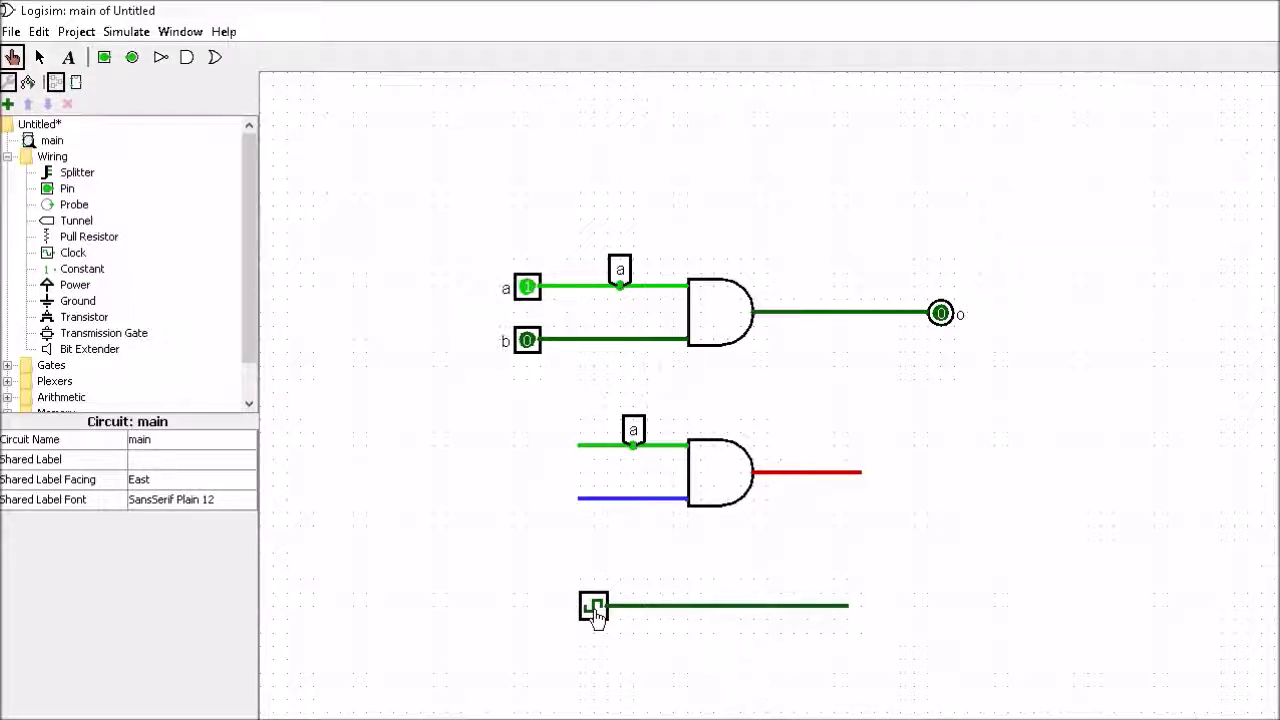
left_click(594, 607)
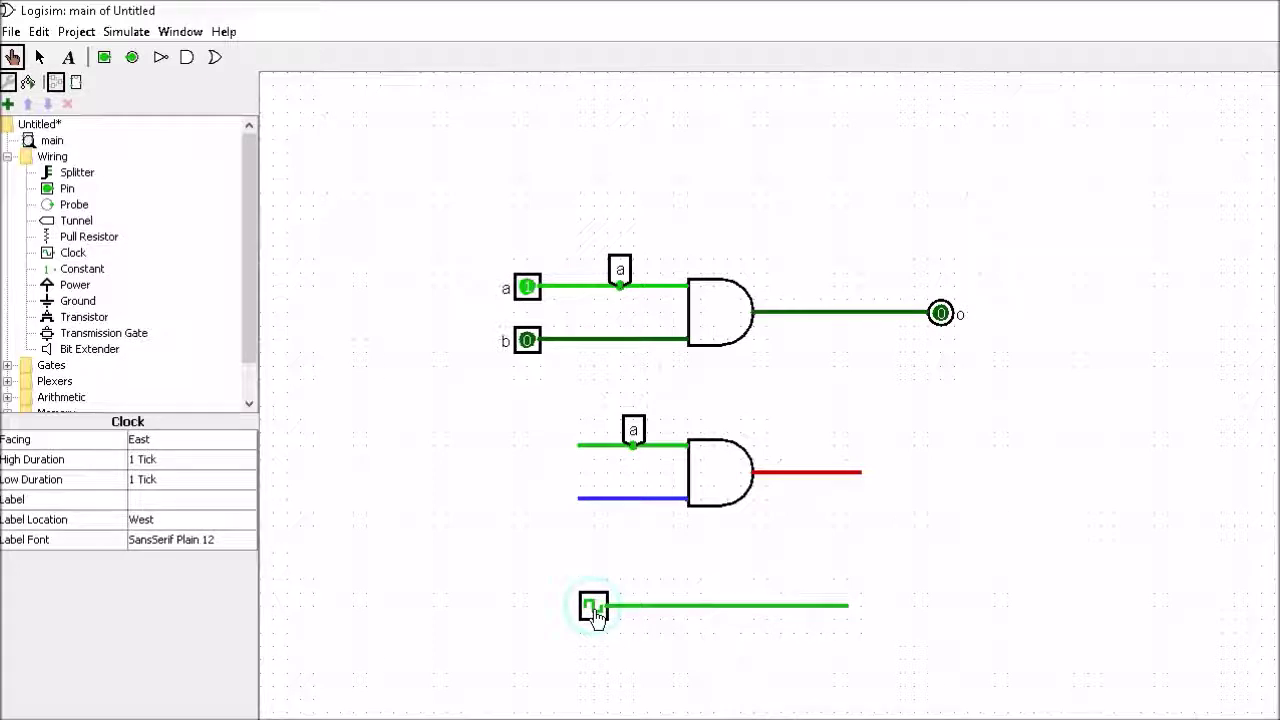
left_click(594, 607)
left_click(594, 607)
left_click(594, 607)
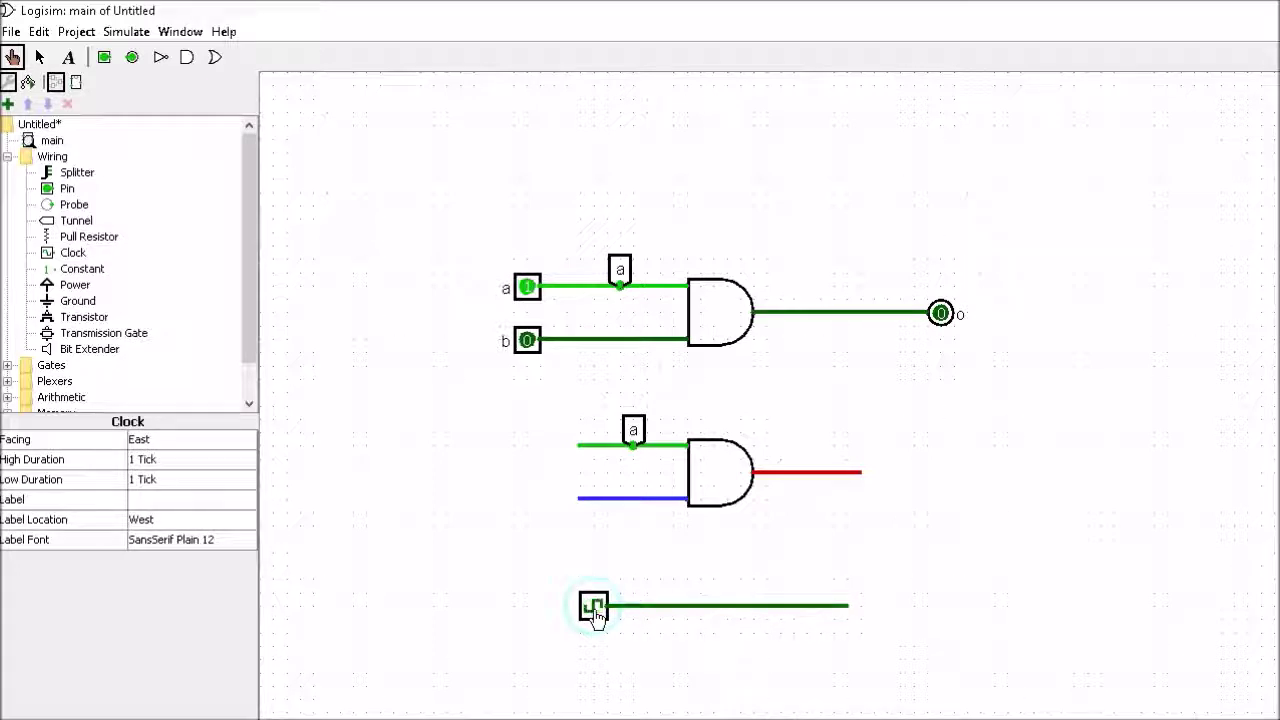
left_click(594, 607)
left_click(594, 607)
left_click(594, 607)
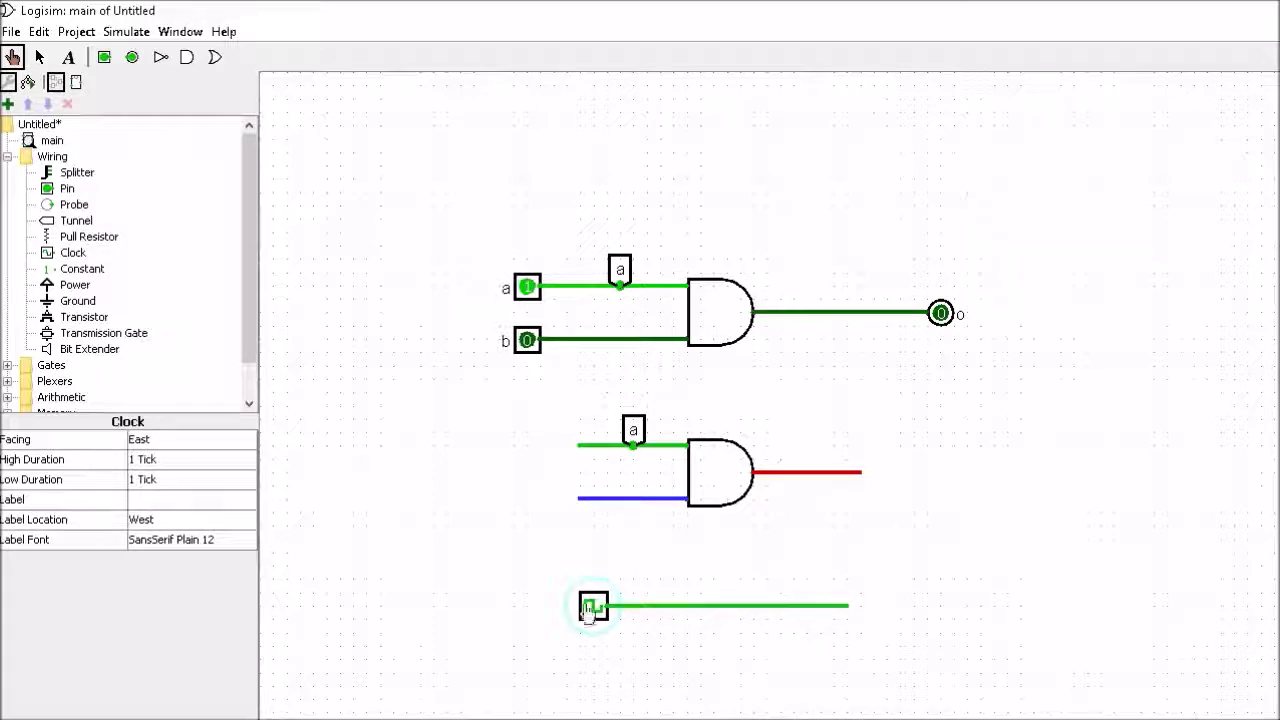
Turn Simulate > Ticks Enabled on, then switch it off again.
left_click(70, 32)
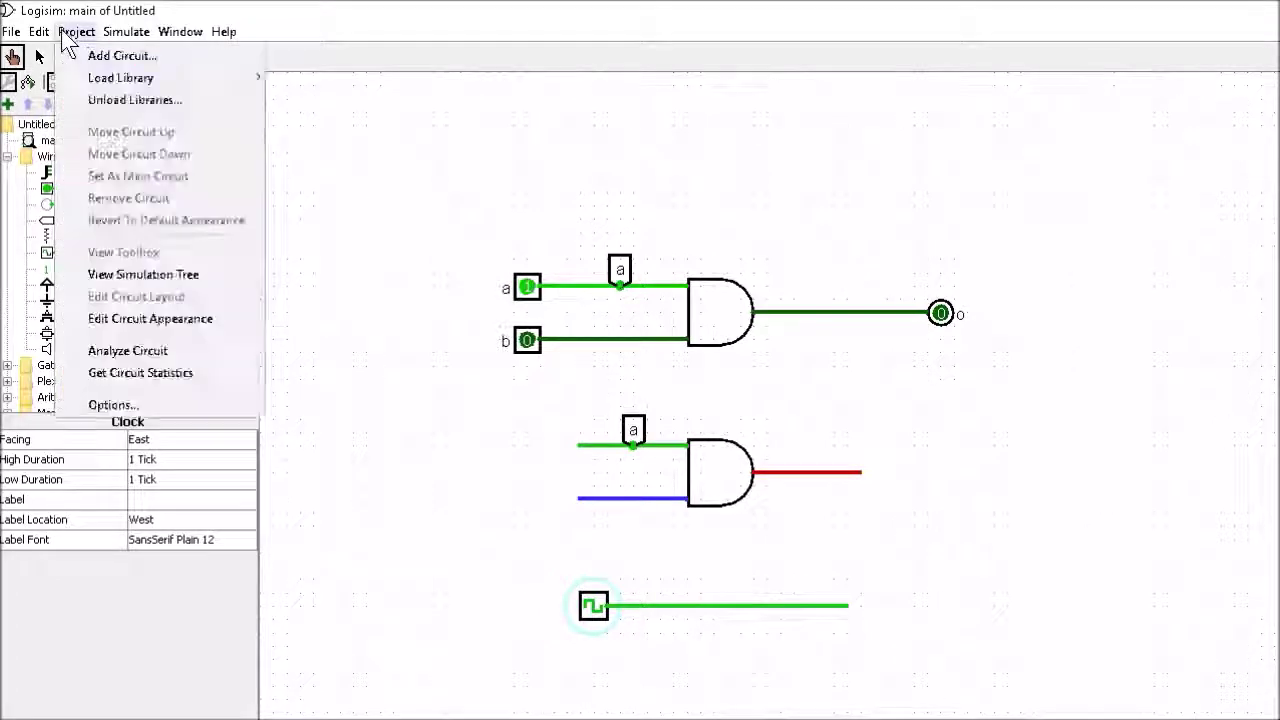
mouse_move(140, 34)
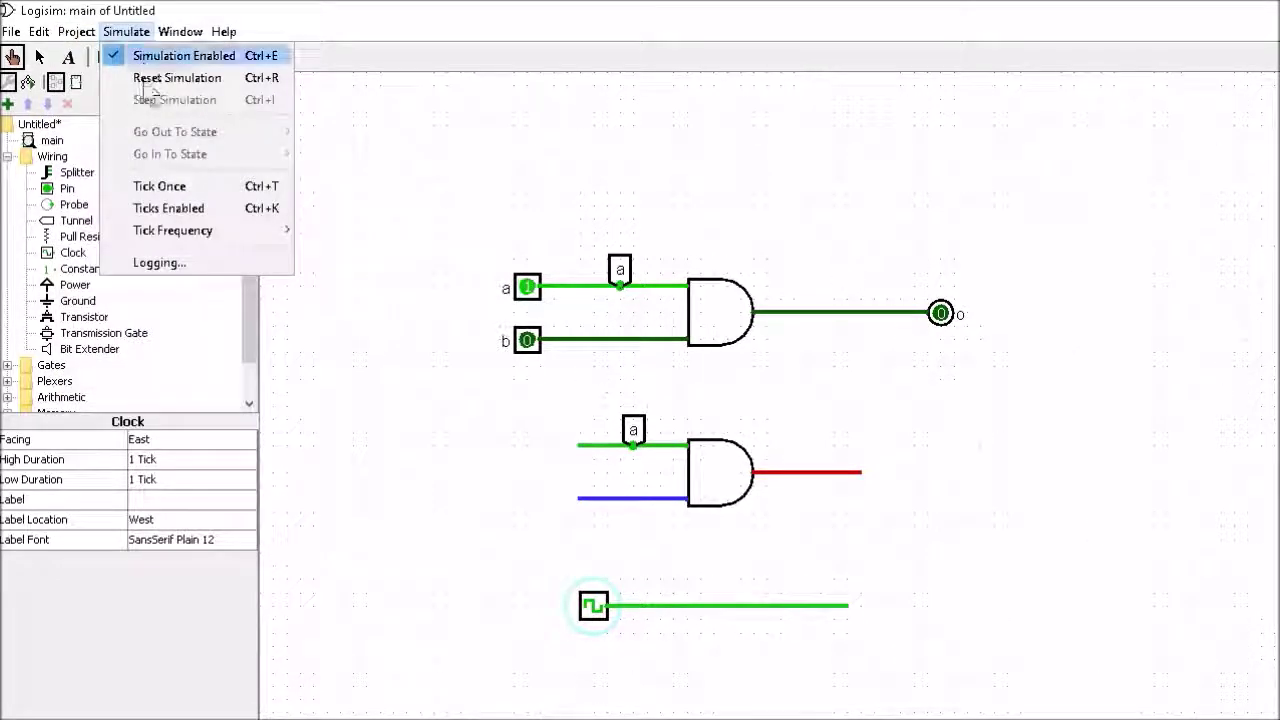
left_click(155, 210)
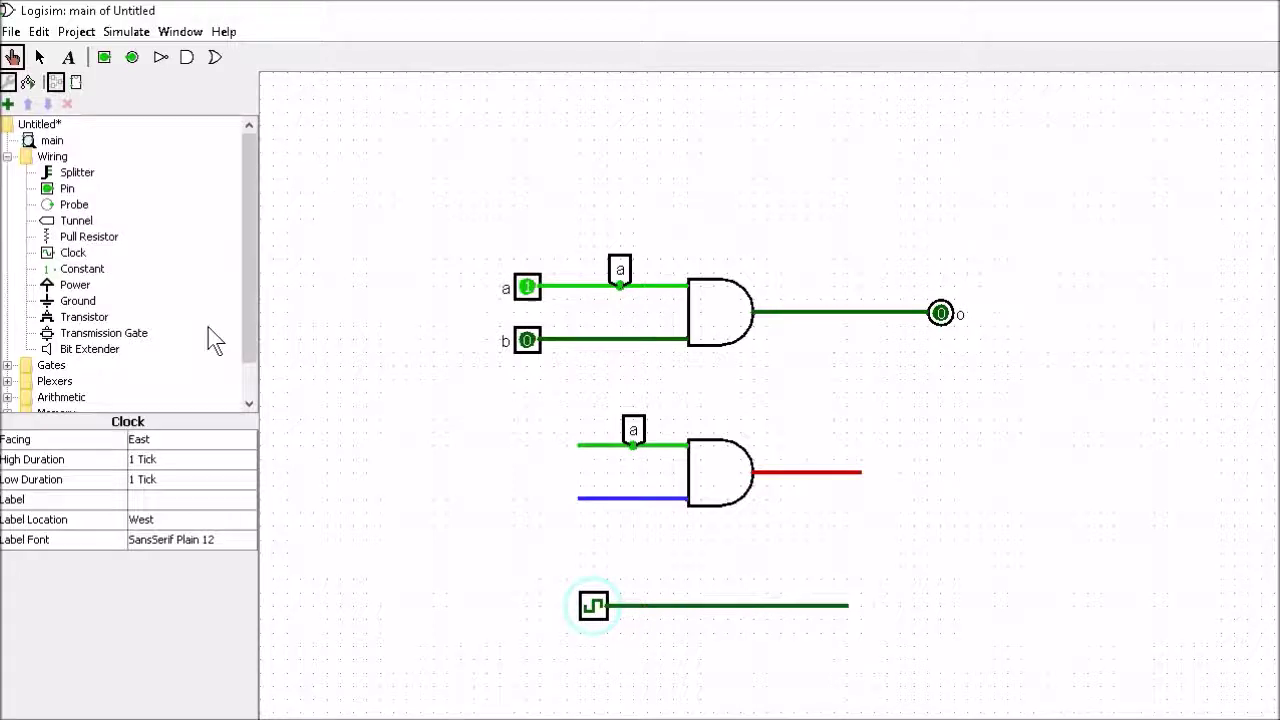
left_click(127, 32)
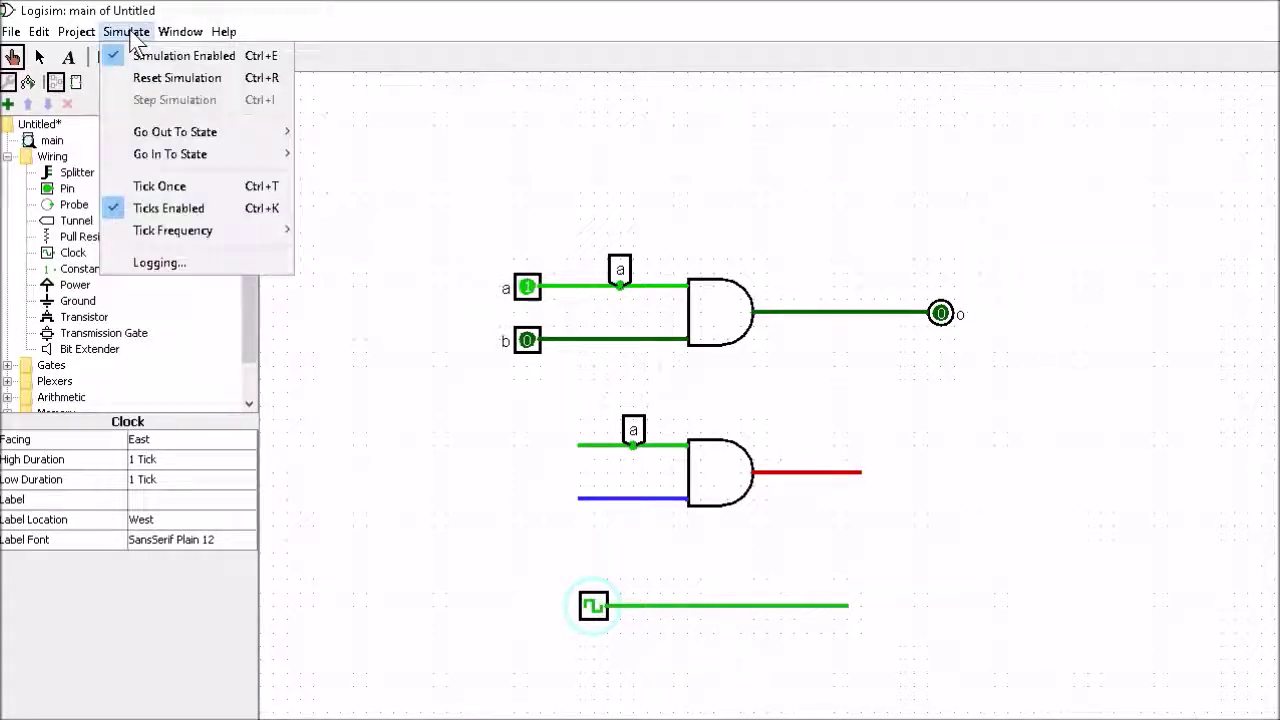
left_click(140, 210)
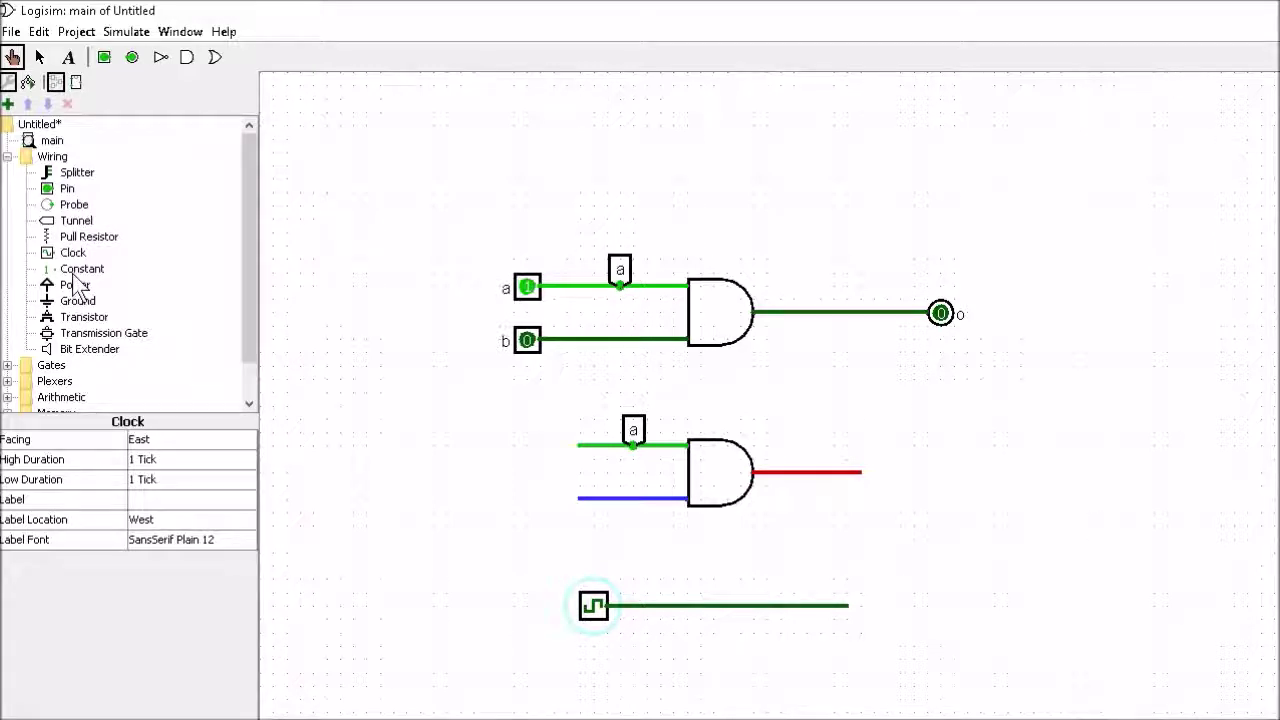
Place a Constant 1 left of the second AND gate and wire it to its lower input.
left_click(69, 272)
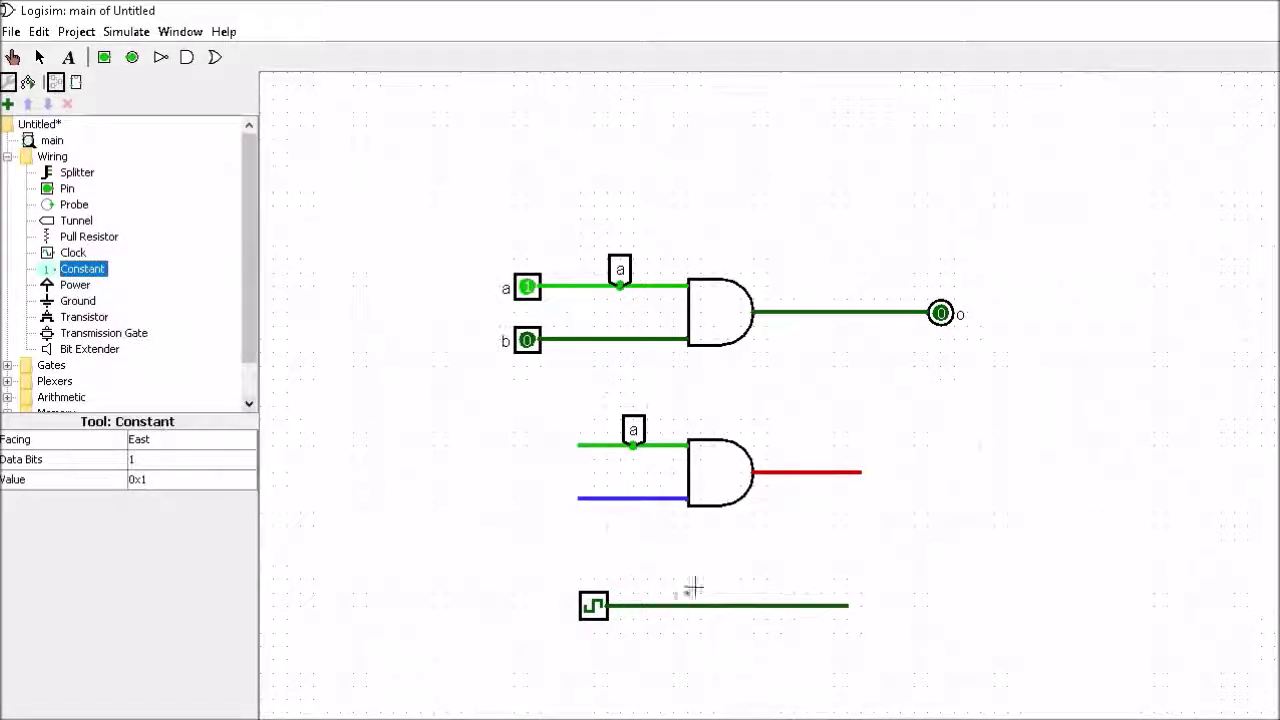
left_click(518, 462)
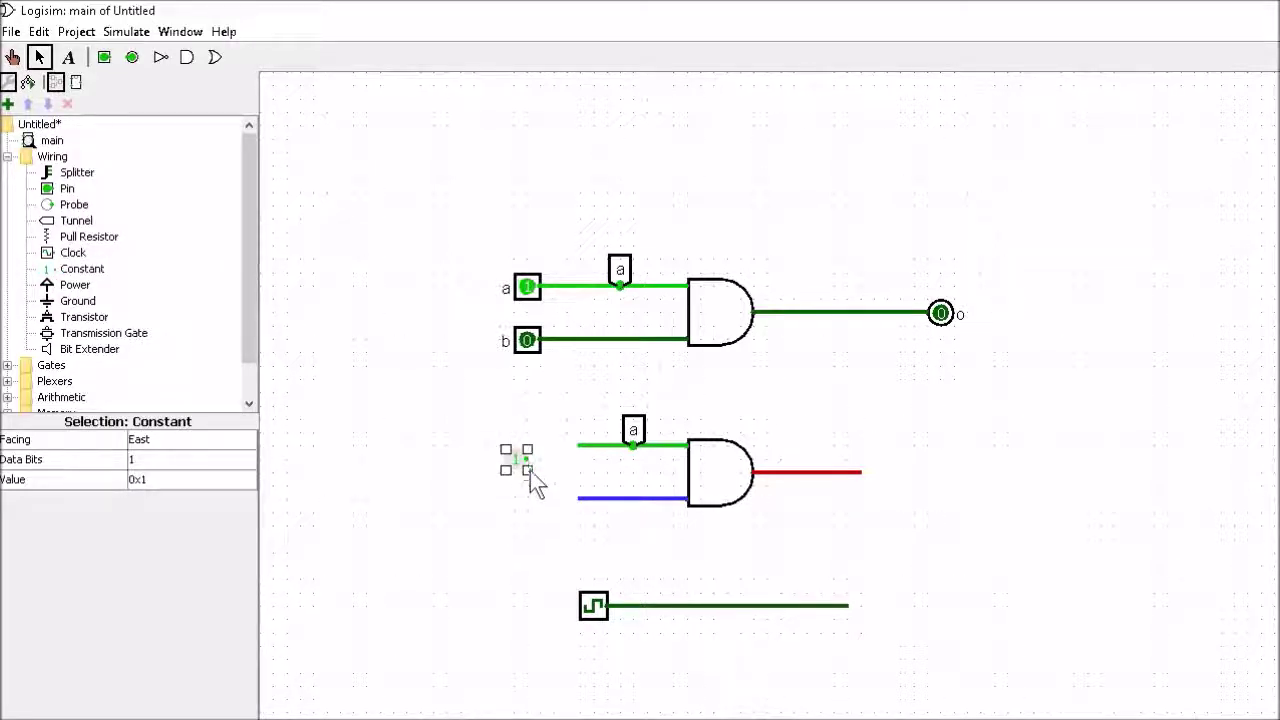
left_click_drag(575, 505, 578, 498)
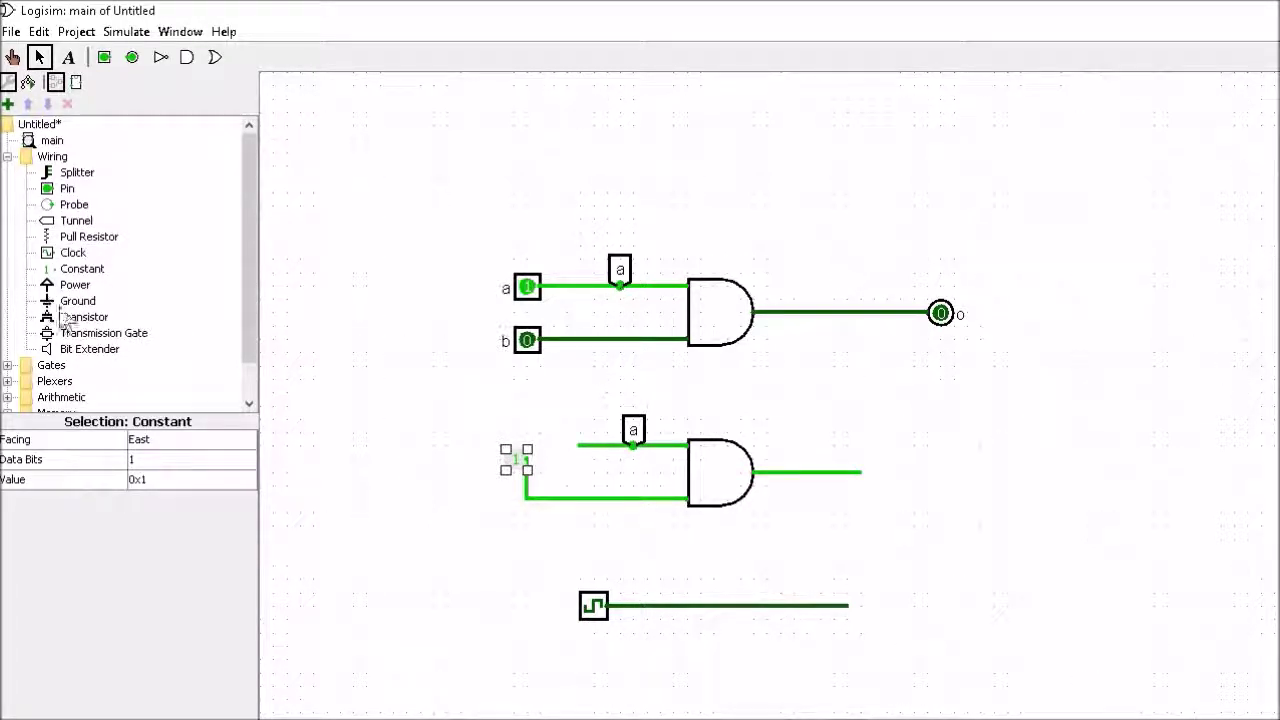
left_click_drag(247, 266, 249, 312)
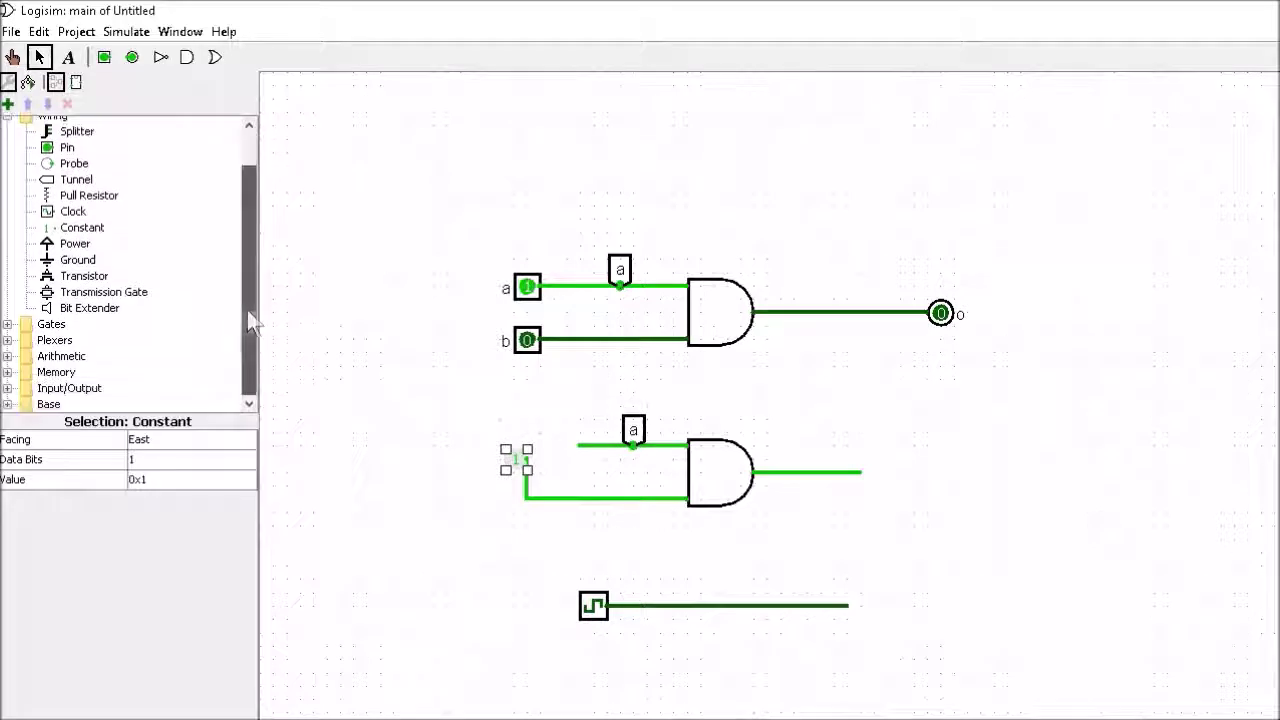
left_click(7, 324)
Browse the Gates, Plexers and Arithmetic categories, collapsing Plexers and Arithmetic afterwards.
mouse_move(248, 268)
left_mouse_down()
mouse_move(250, 255)
mouse_move(243, 277)
left_mouse_up()
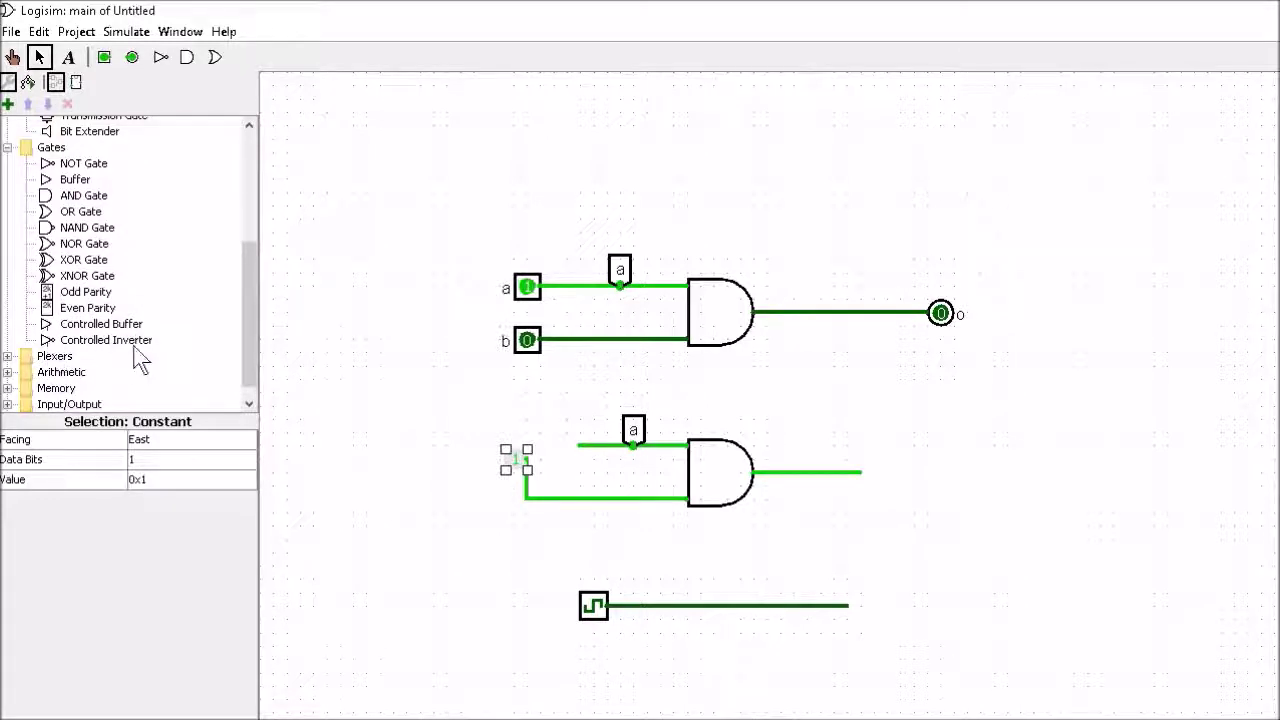
left_click(7, 356)
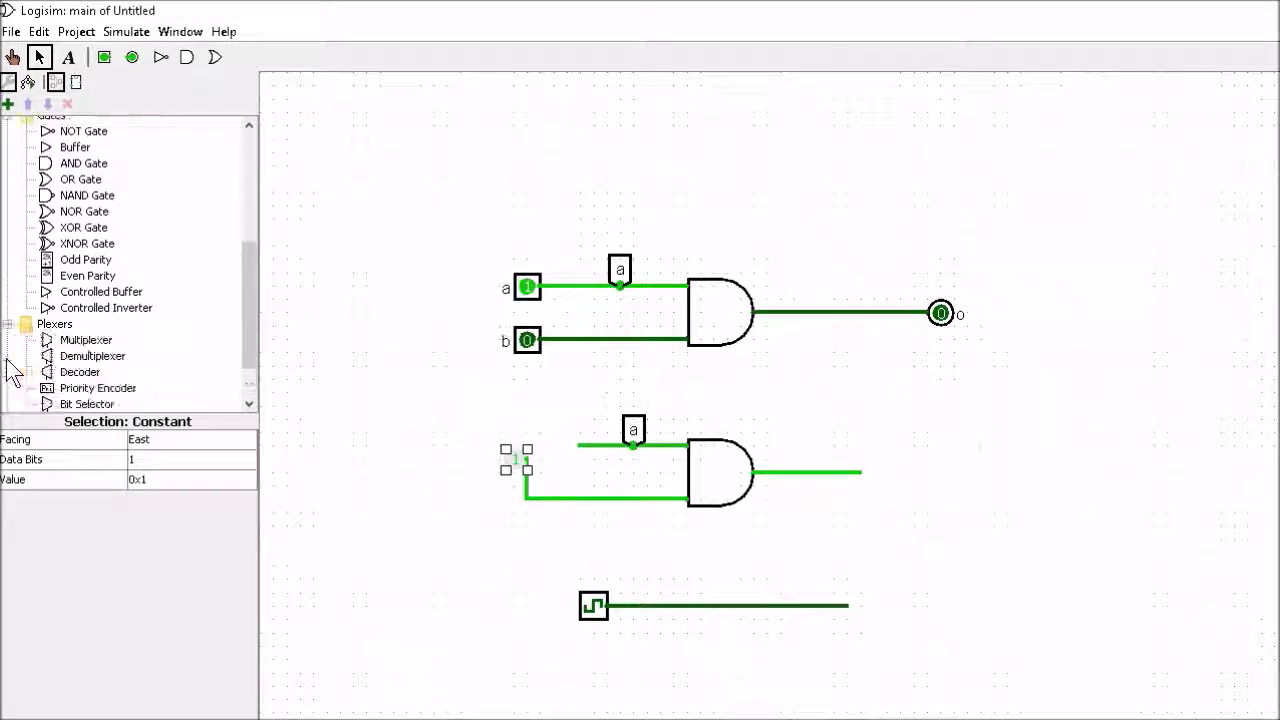
left_click_drag(250, 300, 251, 340)
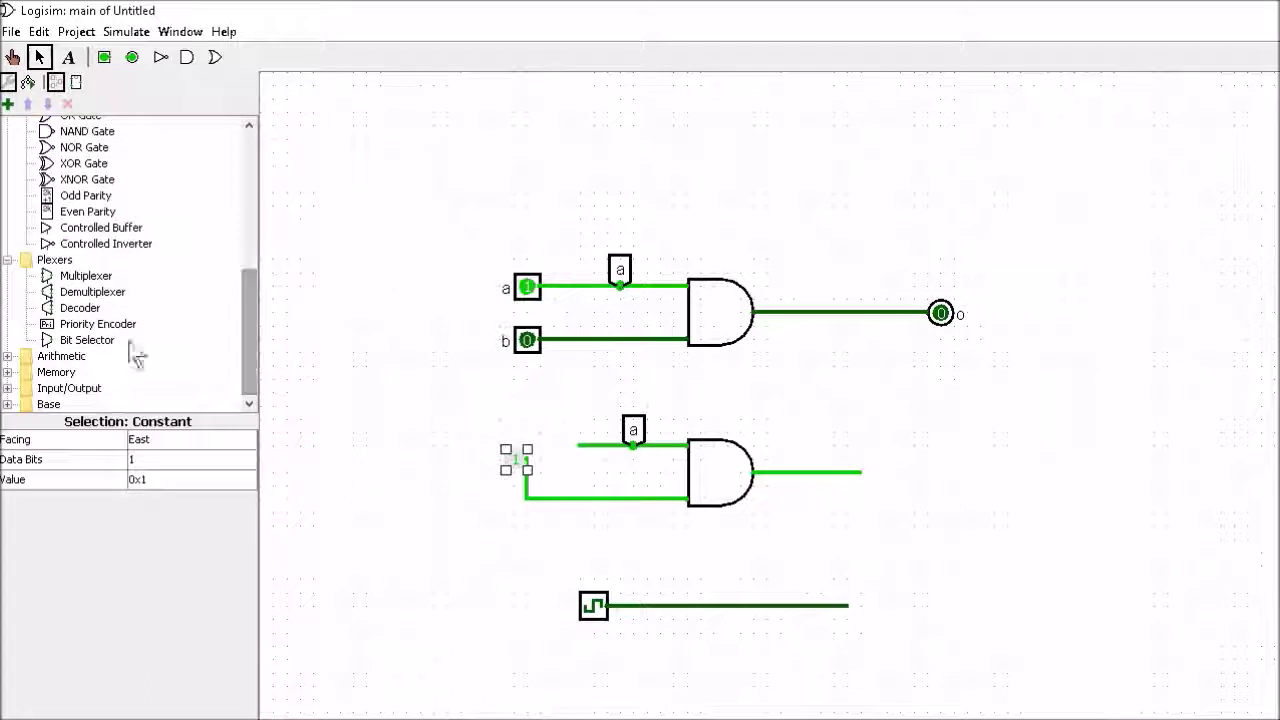
left_click(7, 260)
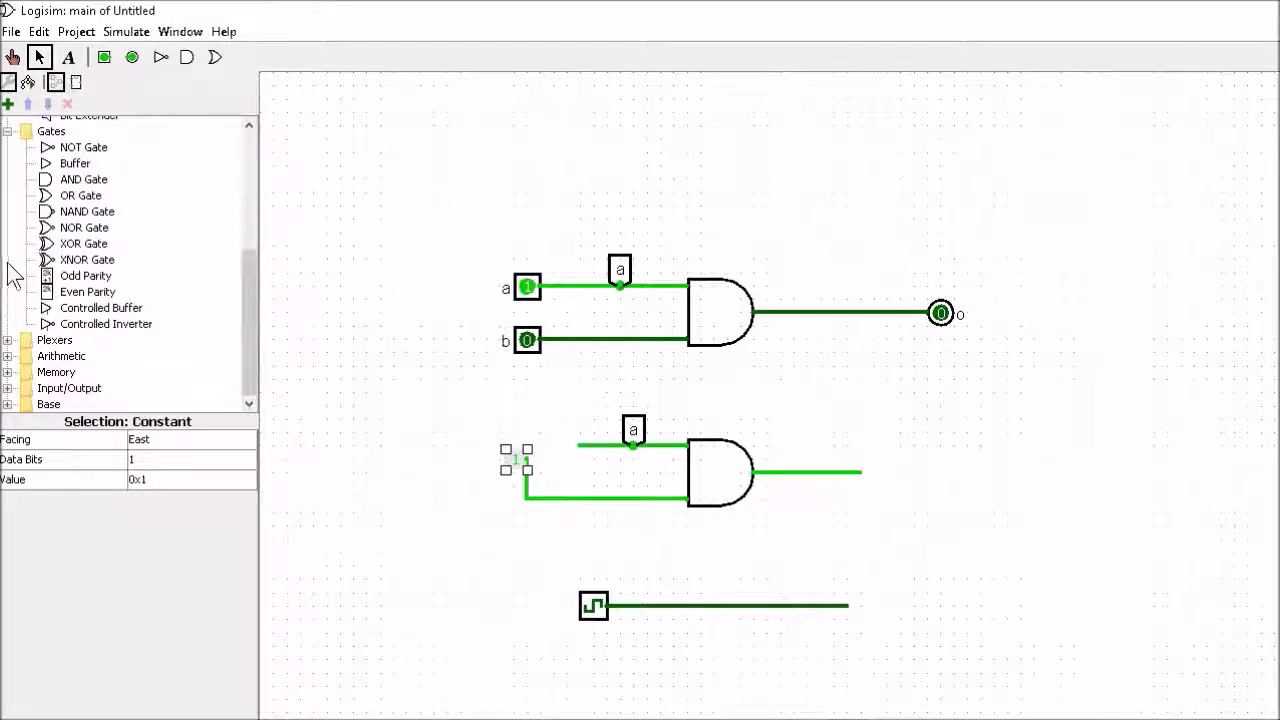
left_click(7, 356)
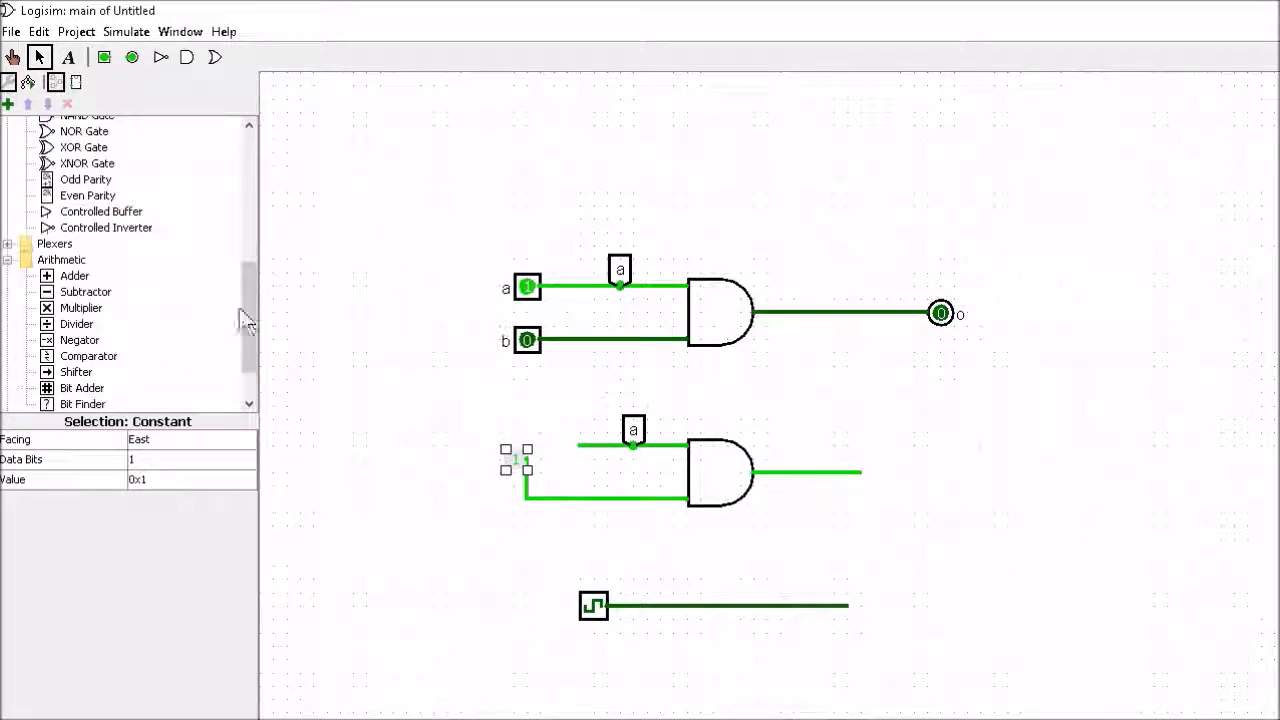
scroll(251, 308, "down", 1)
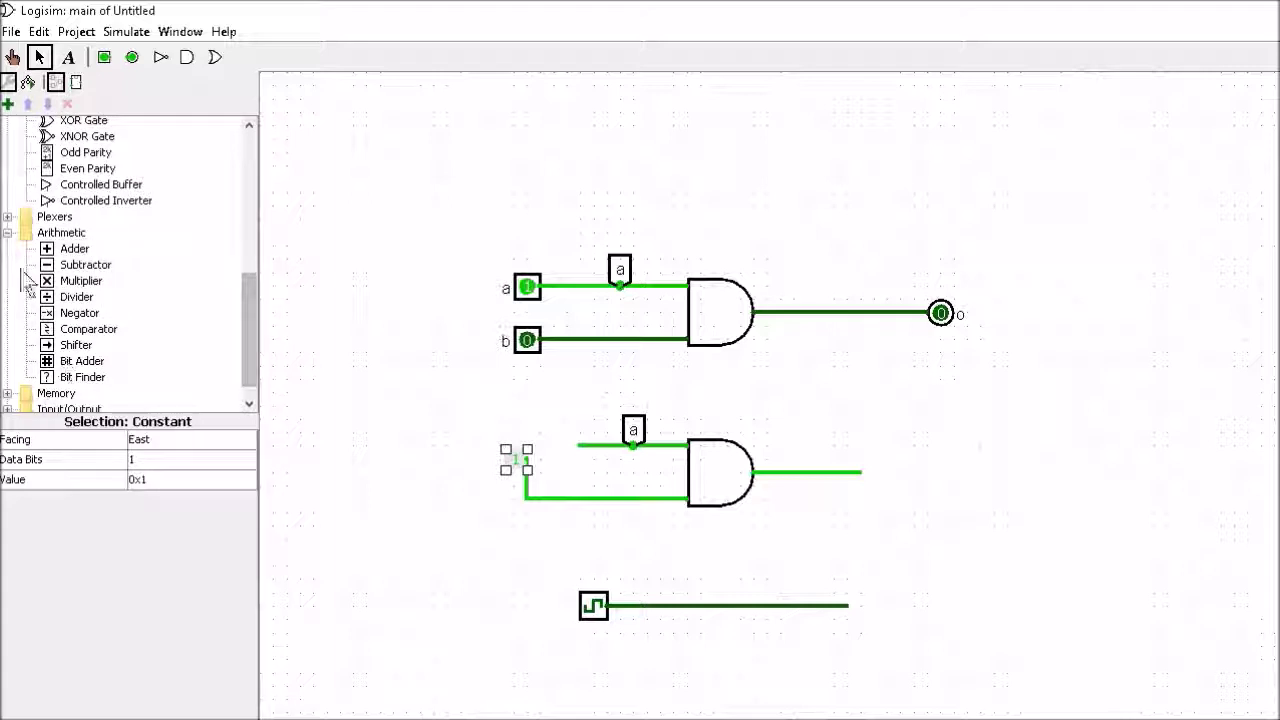
left_click(7, 234)
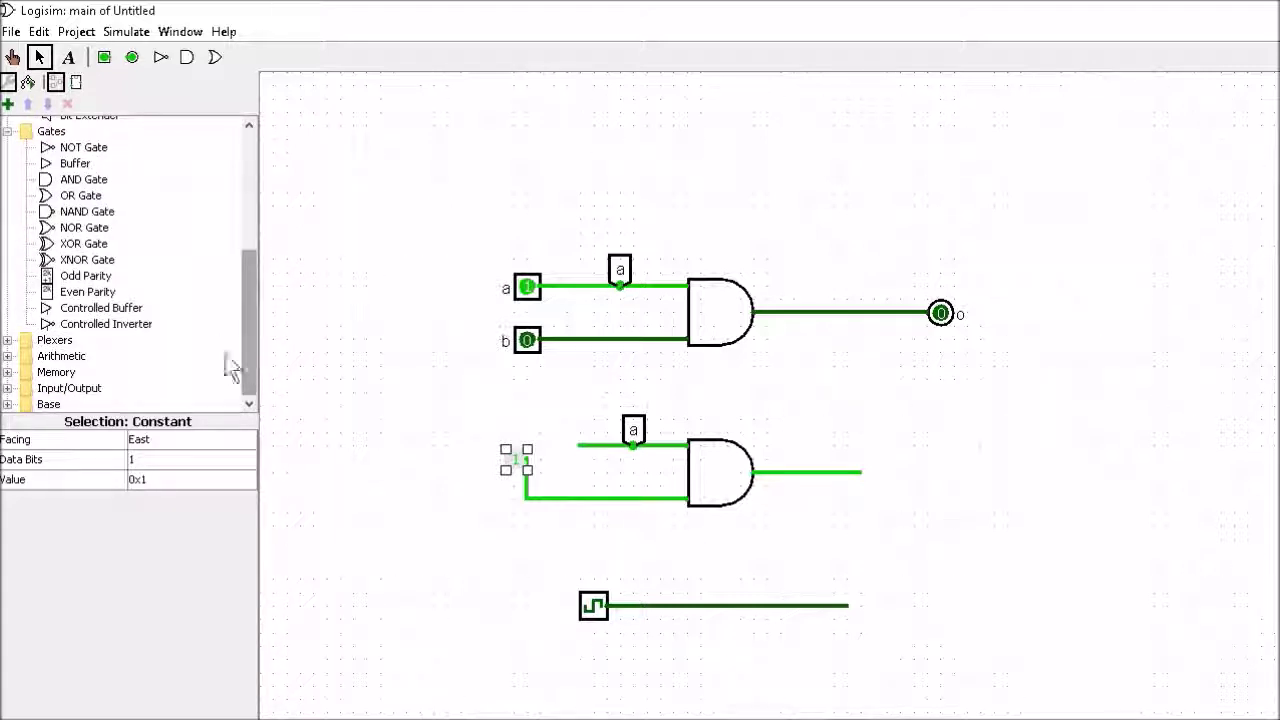
Peek into the Base category, then leave Input/Output expanded.
left_click(8, 404)
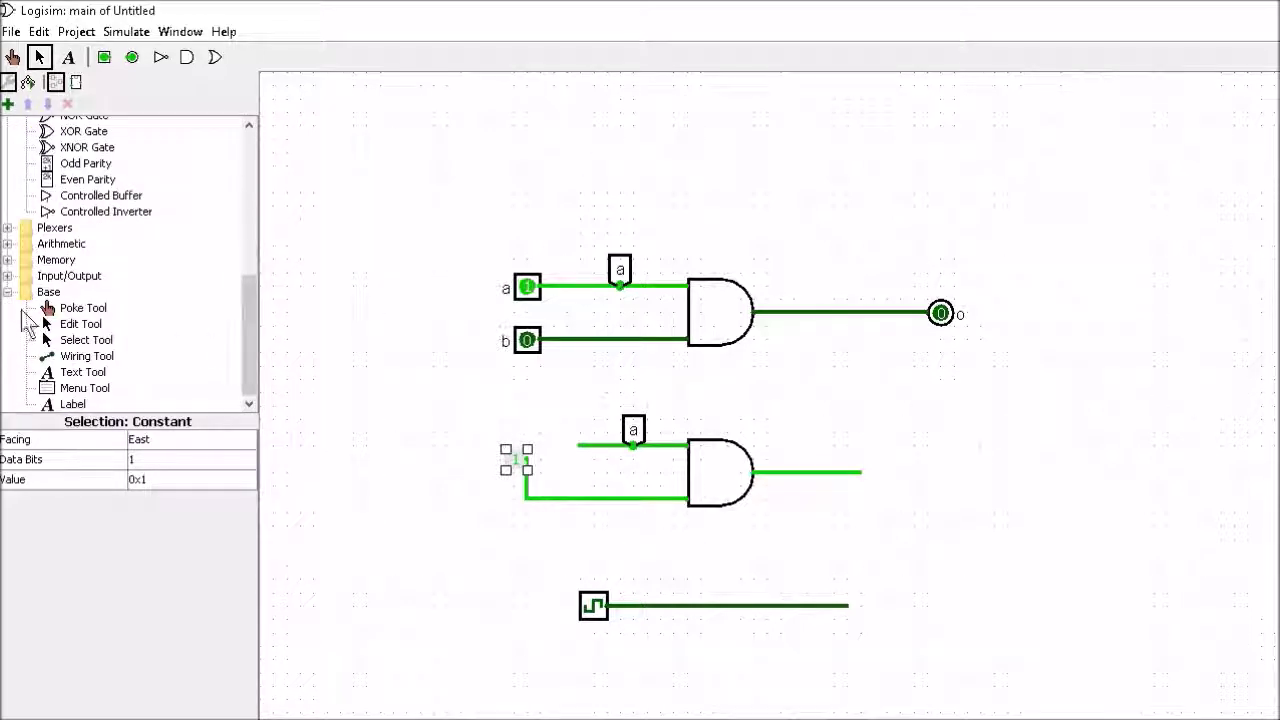
left_click(8, 292)
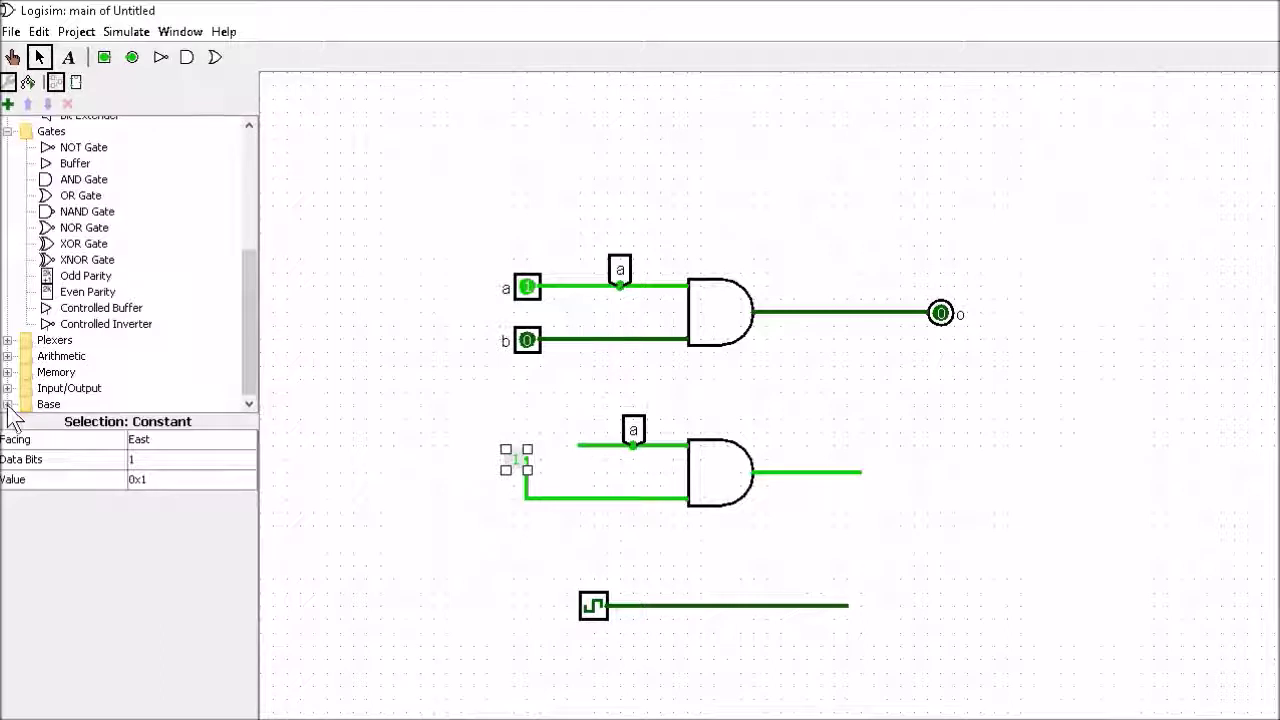
left_click(9, 390)
left_click_drag(244, 338, 240, 373)
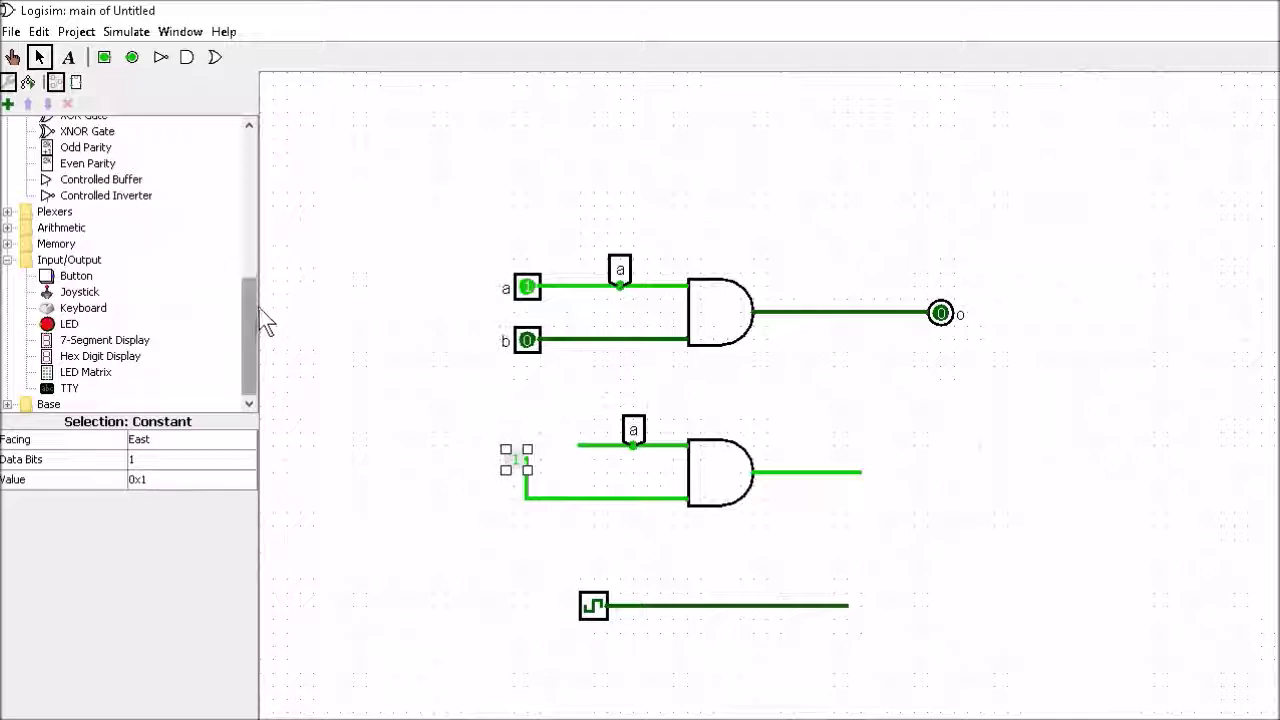
left_click_drag(259, 308, 264, 270)
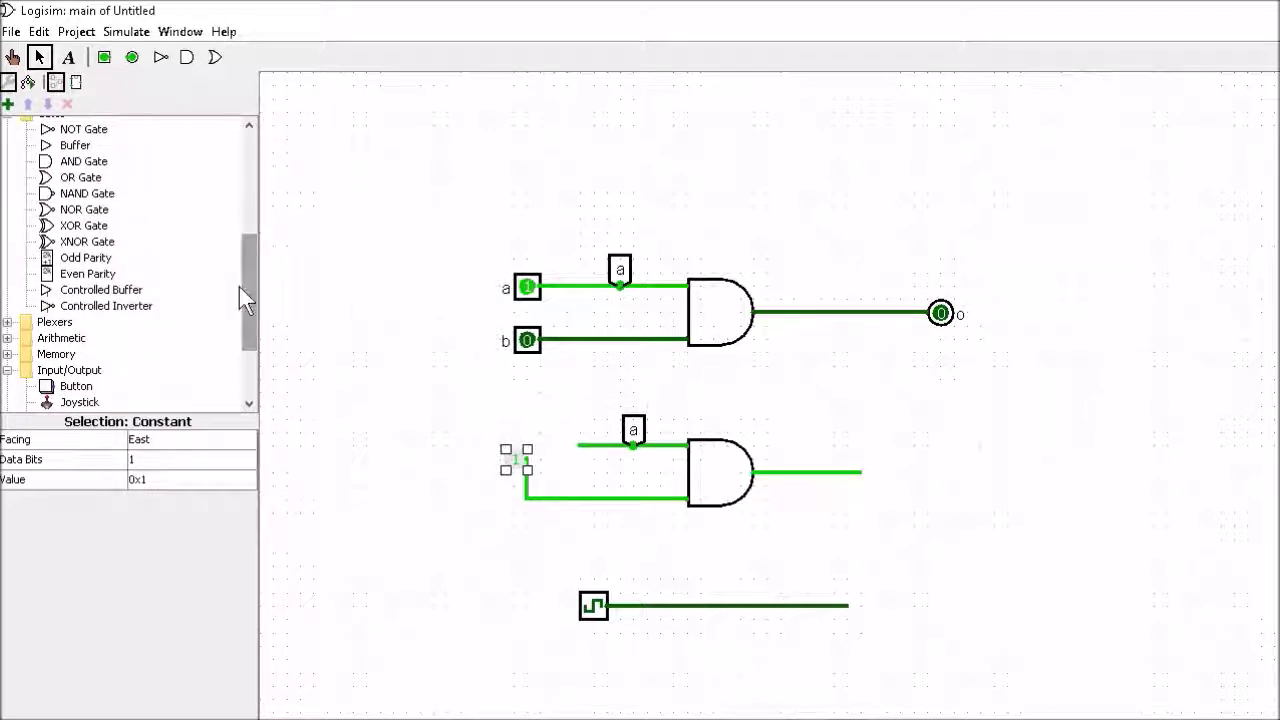